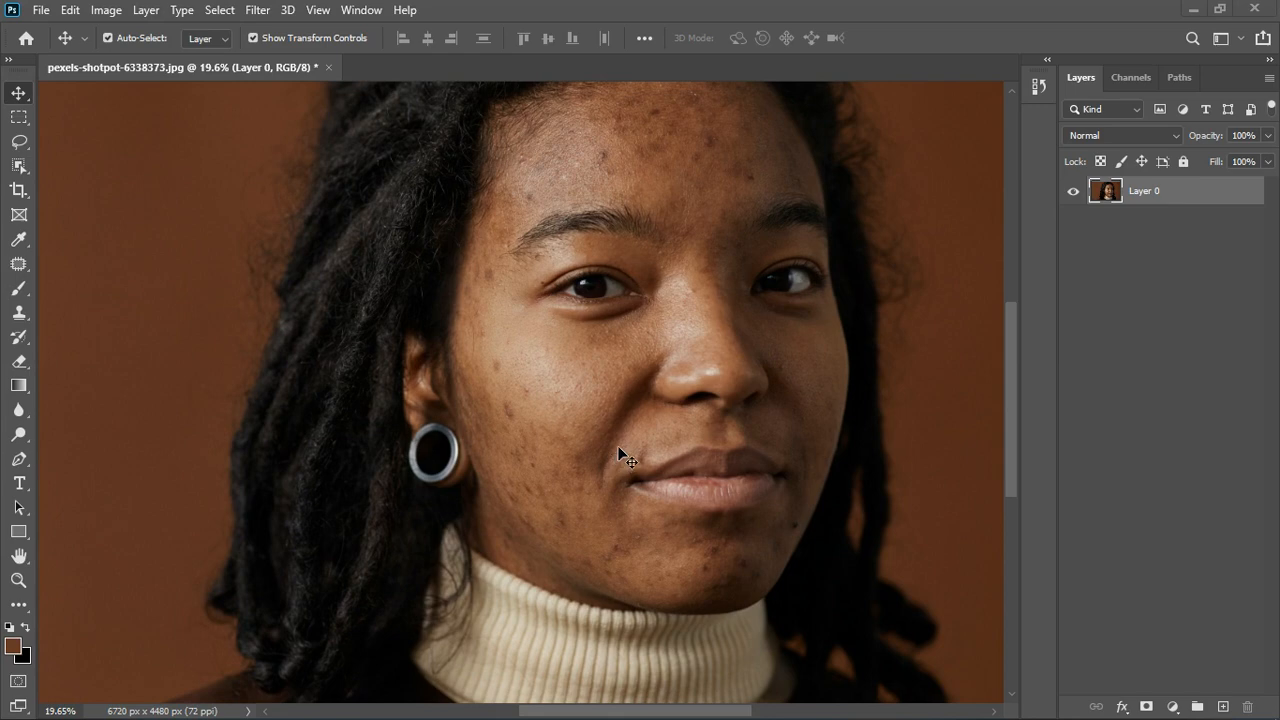
- Examine the portrait's skin tone and blemishes across the cheeks, forehead and chin at several magnifications
scroll(620, 456, down, 4)
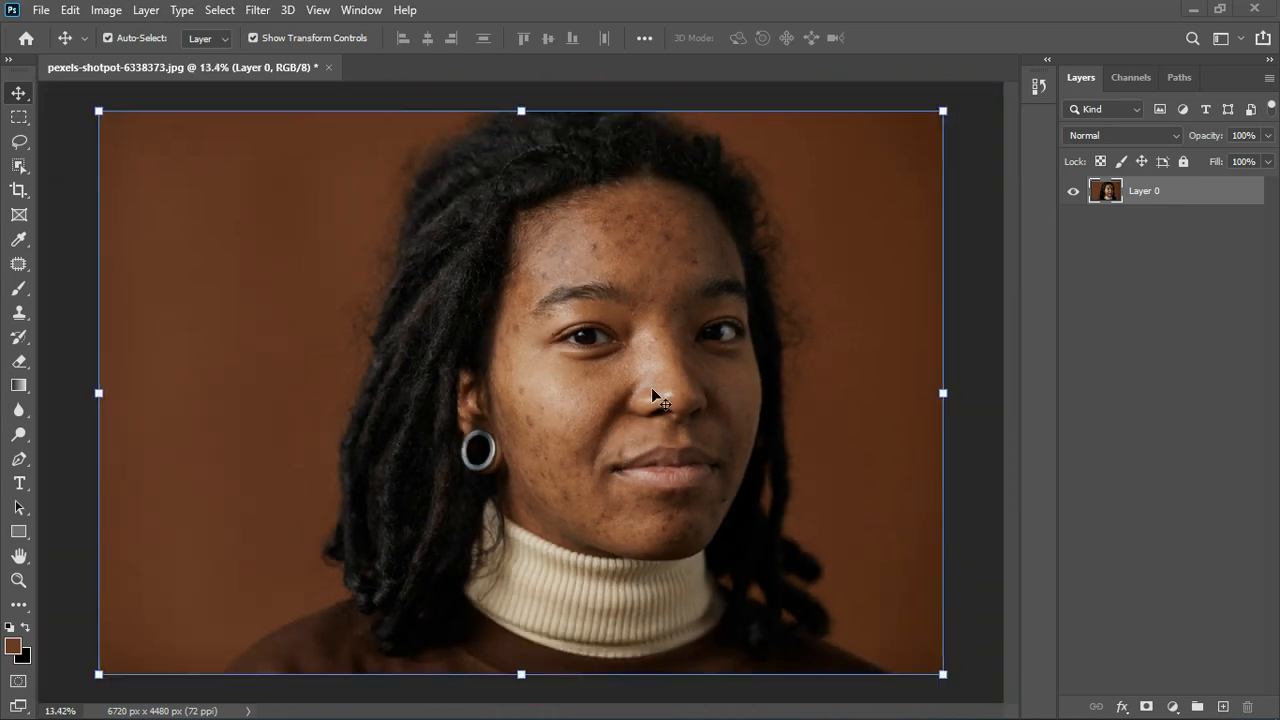
scroll(658, 360, up, 4)
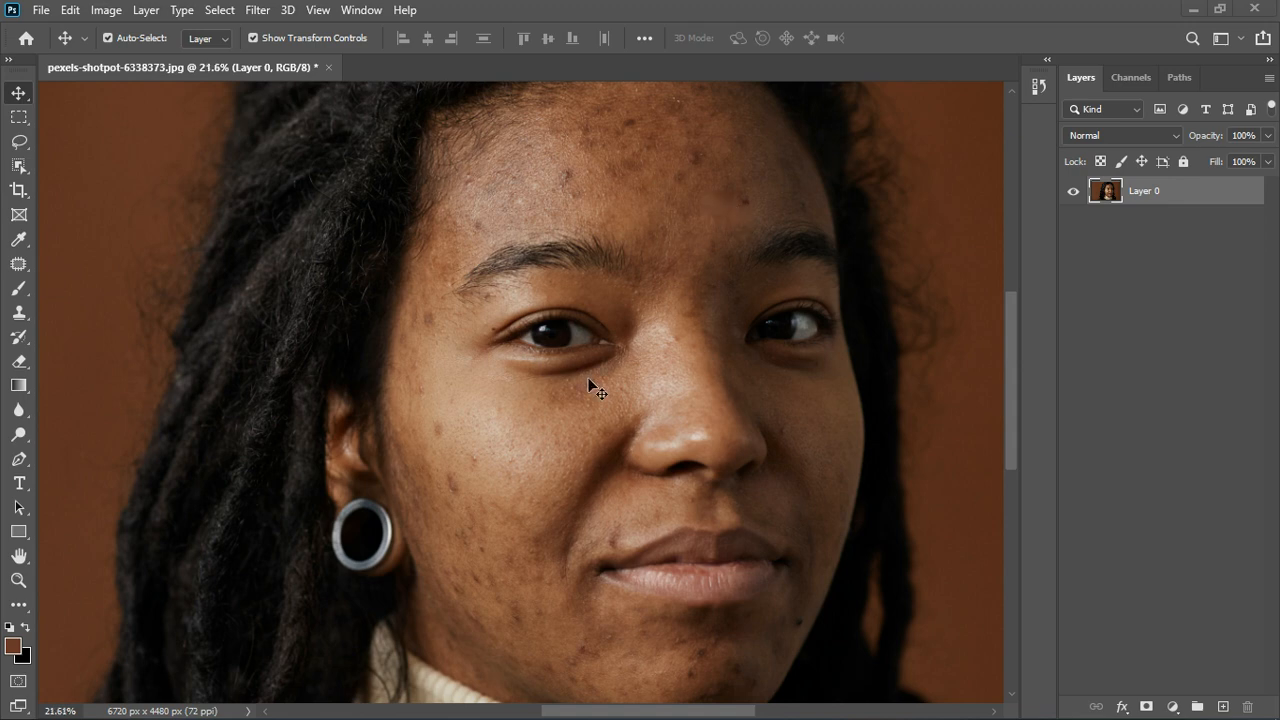
scroll(591, 380, down, 2)
scroll(590, 438, up, 1)
scroll(590, 438, up, 2)
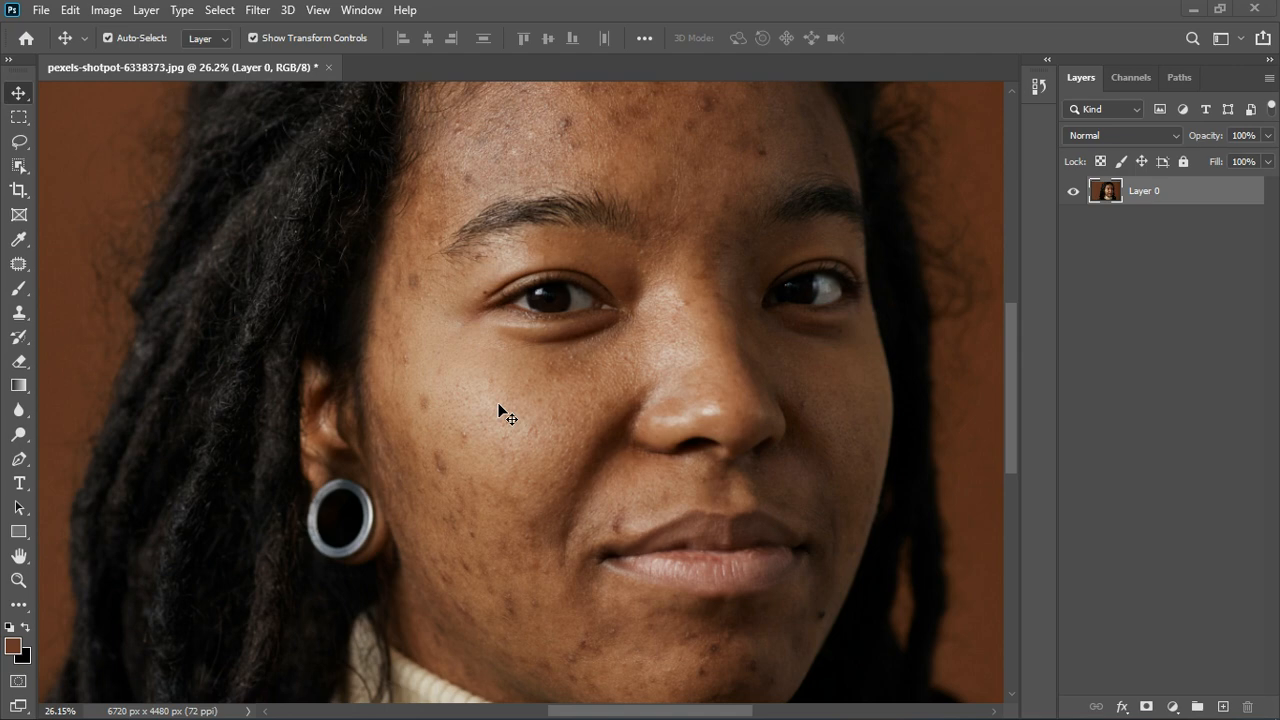
scroll(504, 403, down, 2)
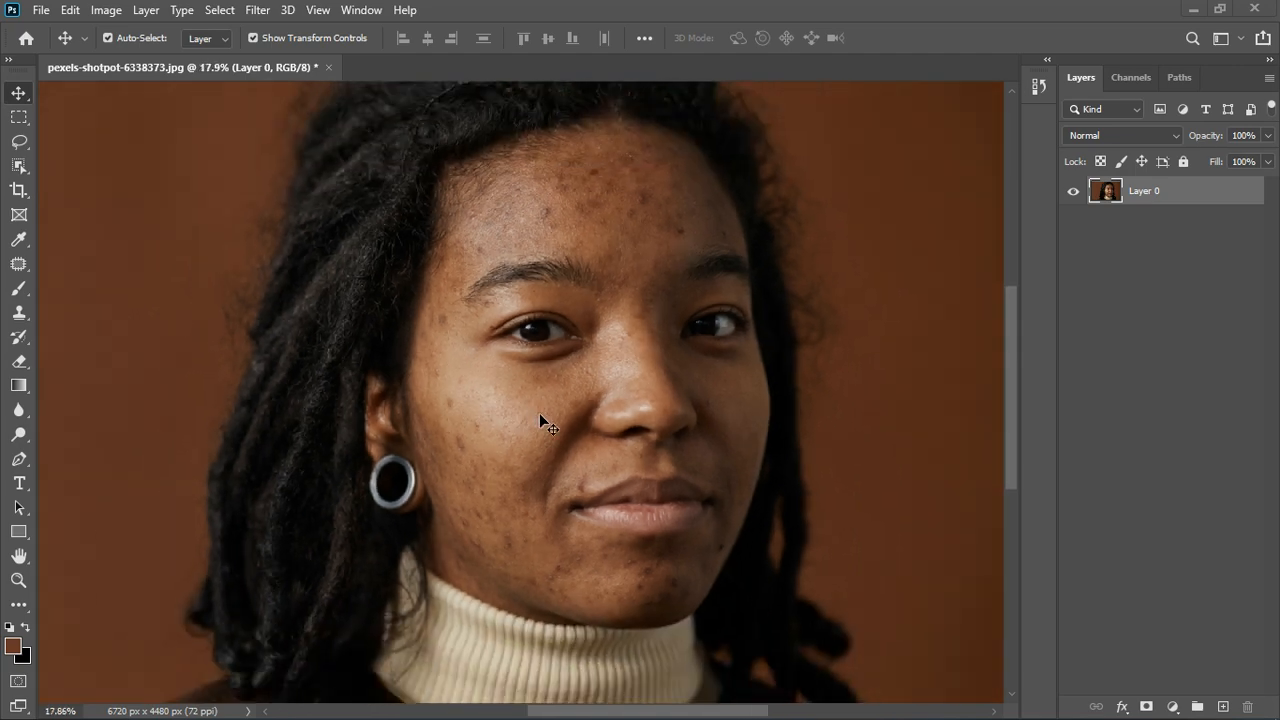
scroll(545, 430, down, 2)
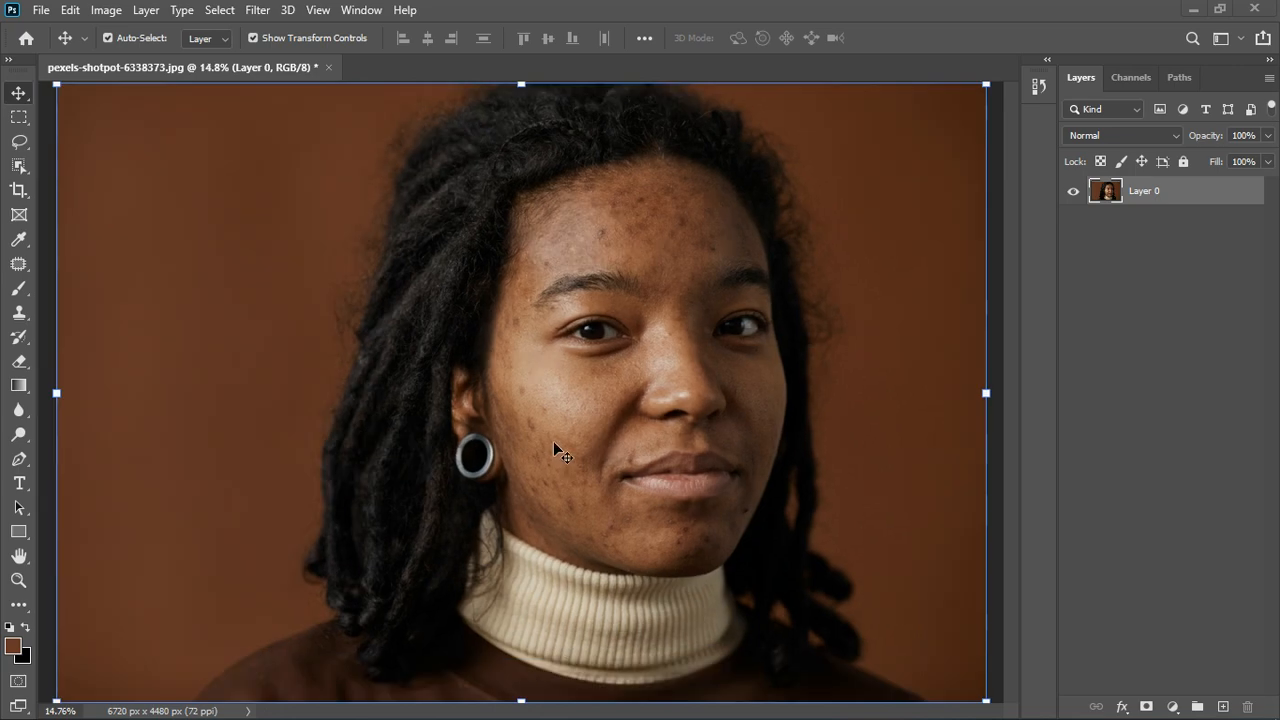
scroll(684, 293, up, 3)
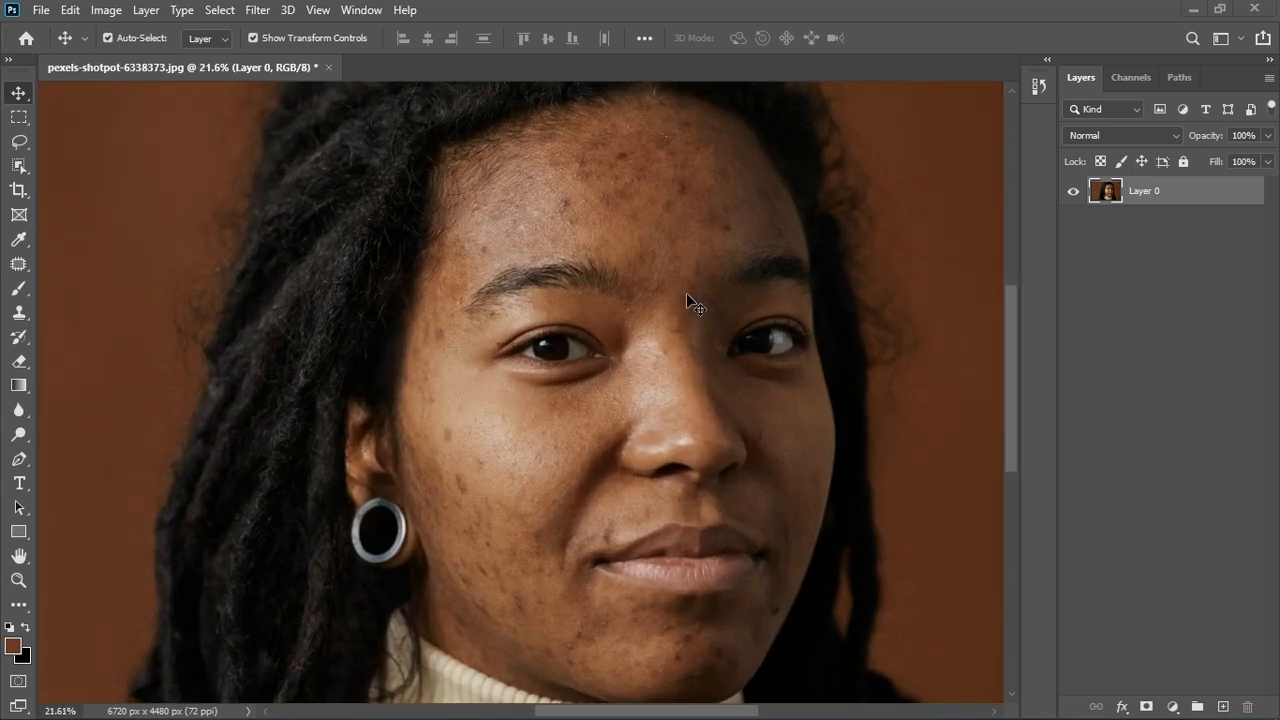
scroll(627, 344, down, 1)
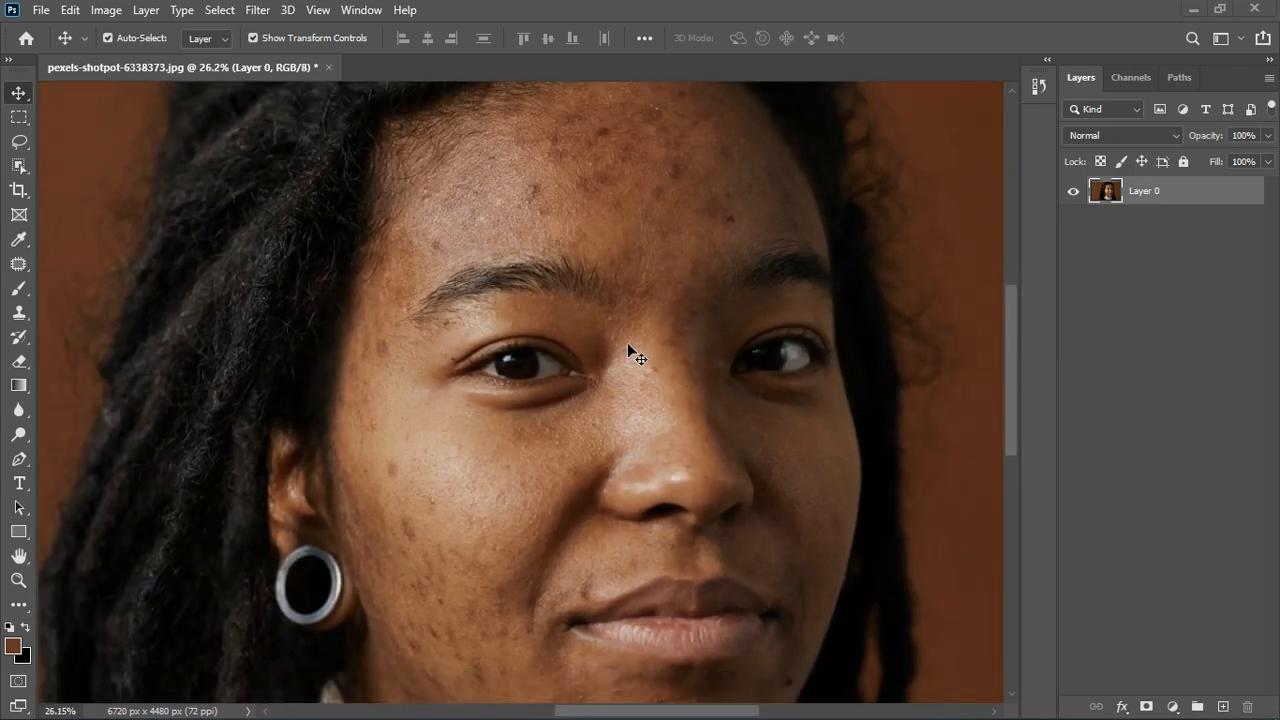
scroll(638, 234, down, 1)
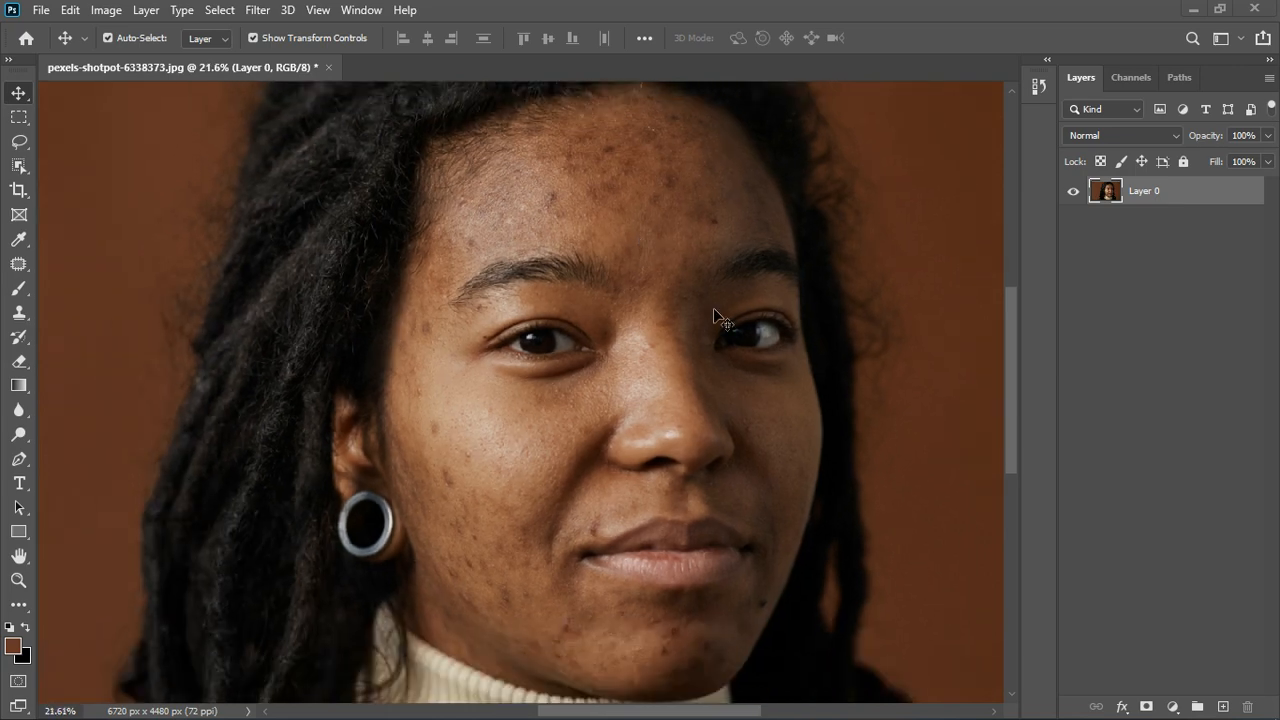
- Add a Hue/Saturation adjustment layer above the portrait and move its properties clear of the face
click(1174, 707)
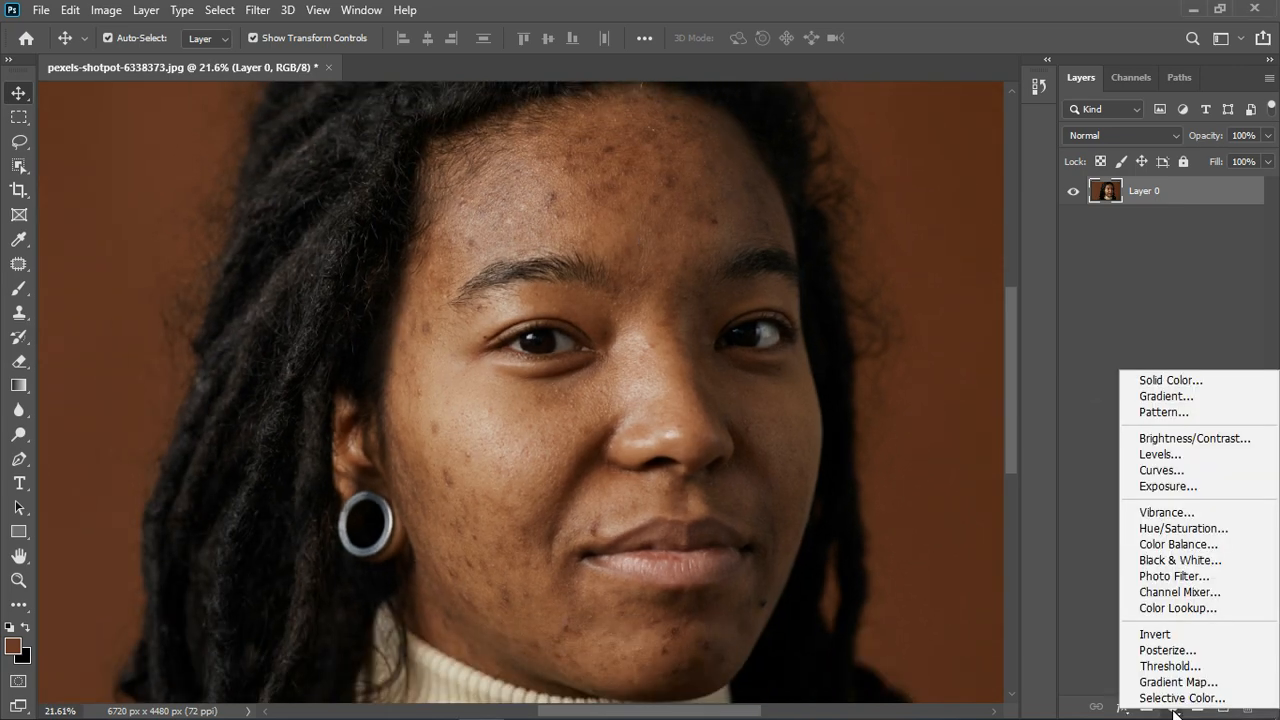
click(1170, 529)
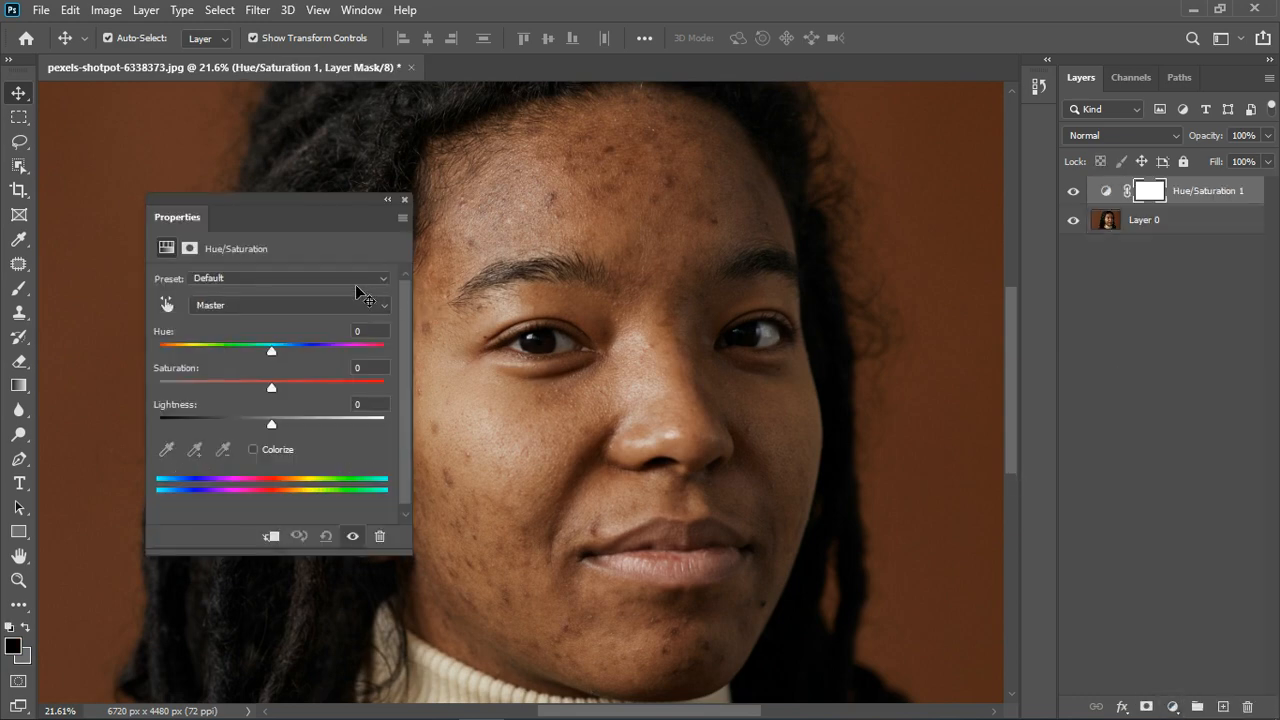
drag(311, 204, 215, 186)
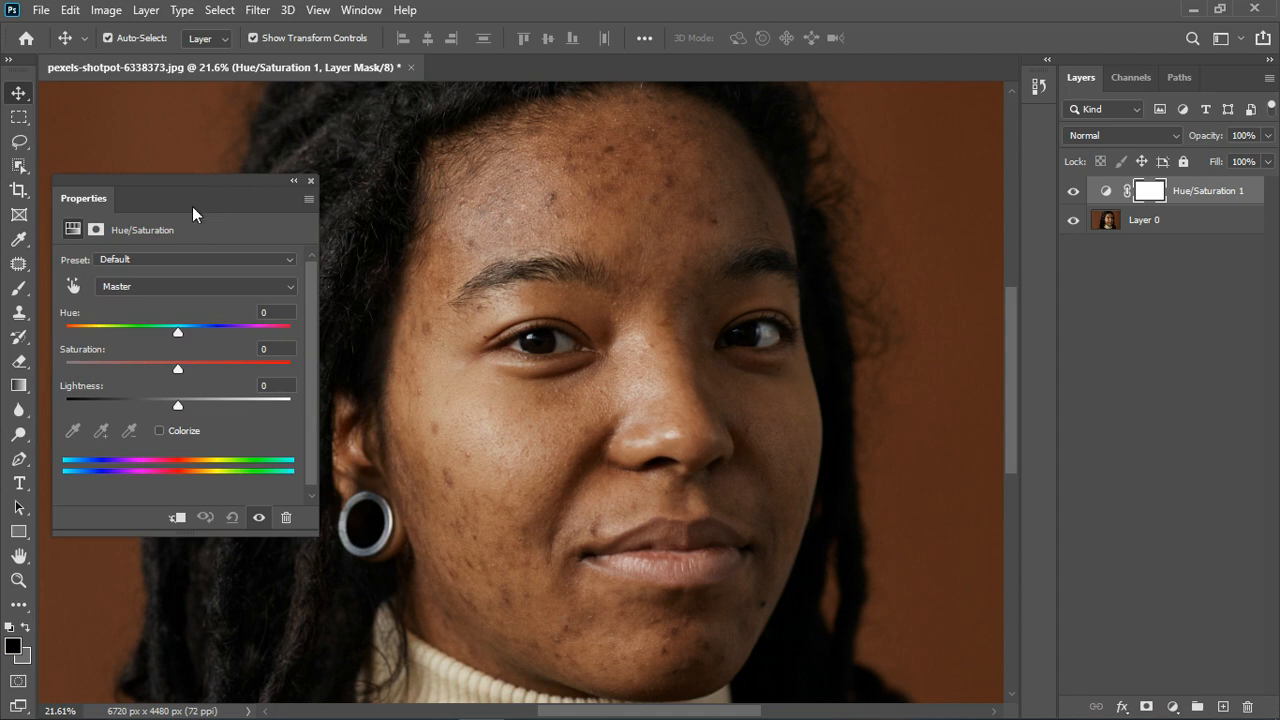
click(72, 286)
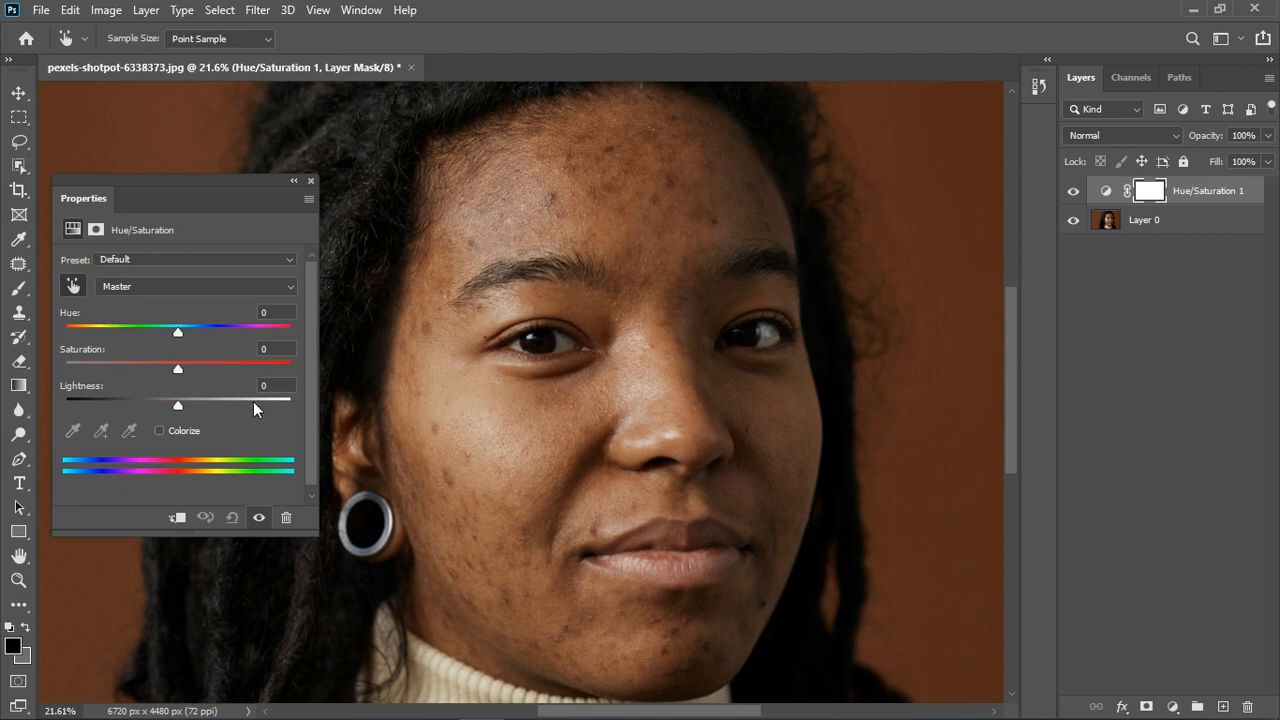
click(715, 162)
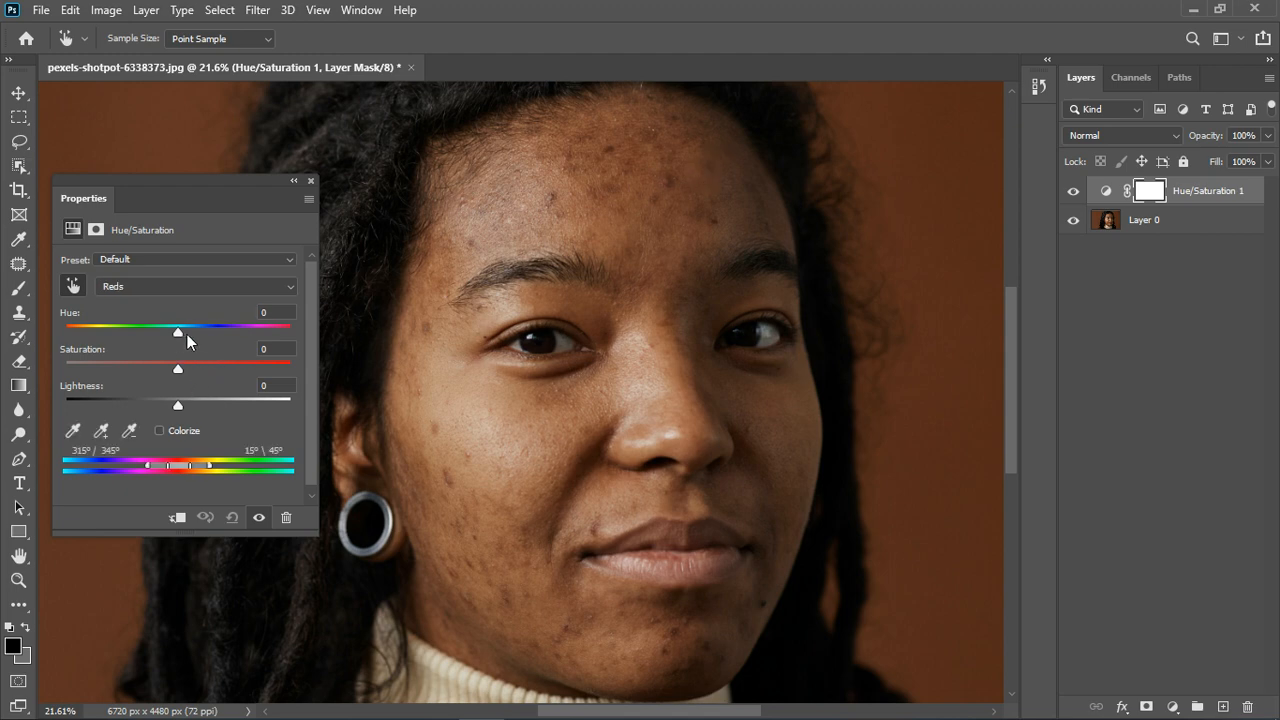
drag(180, 332, 291, 334)
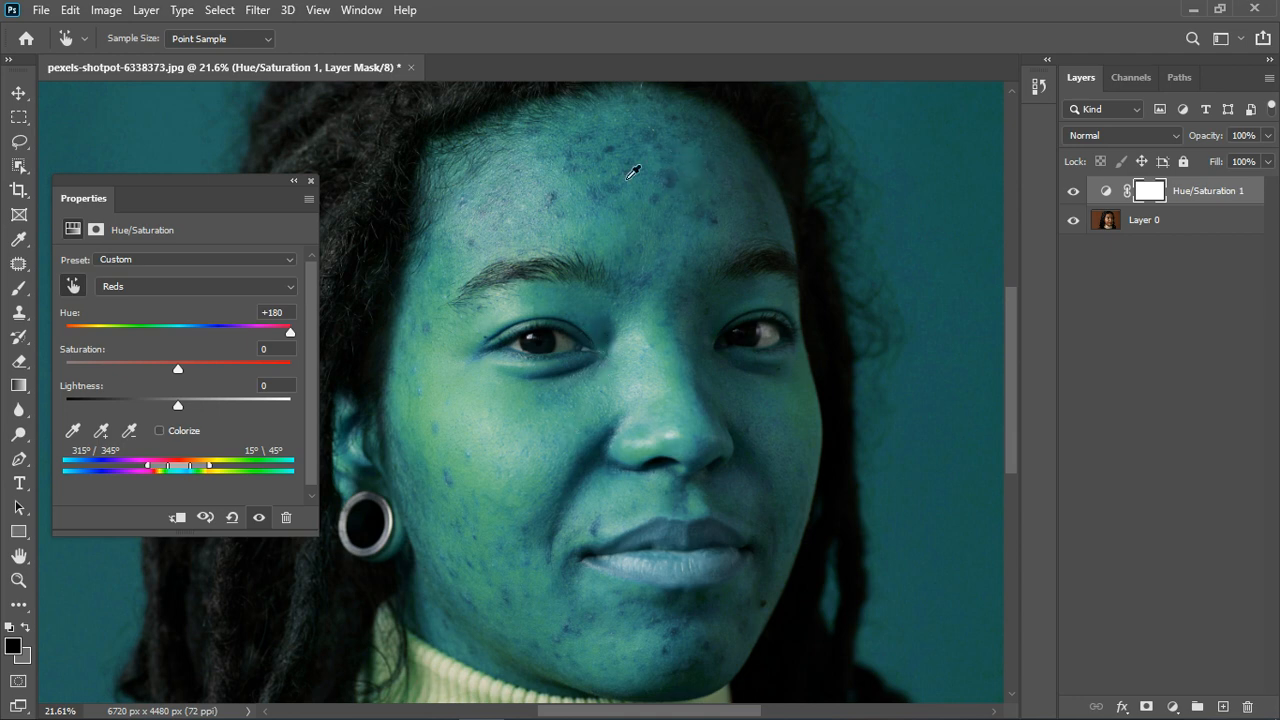
mouse_move(177, 466)
mouse_down()
mouse_move(214, 466)
mouse_move(140, 464)
mouse_move(176, 462)
mouse_up()
click(234, 519)
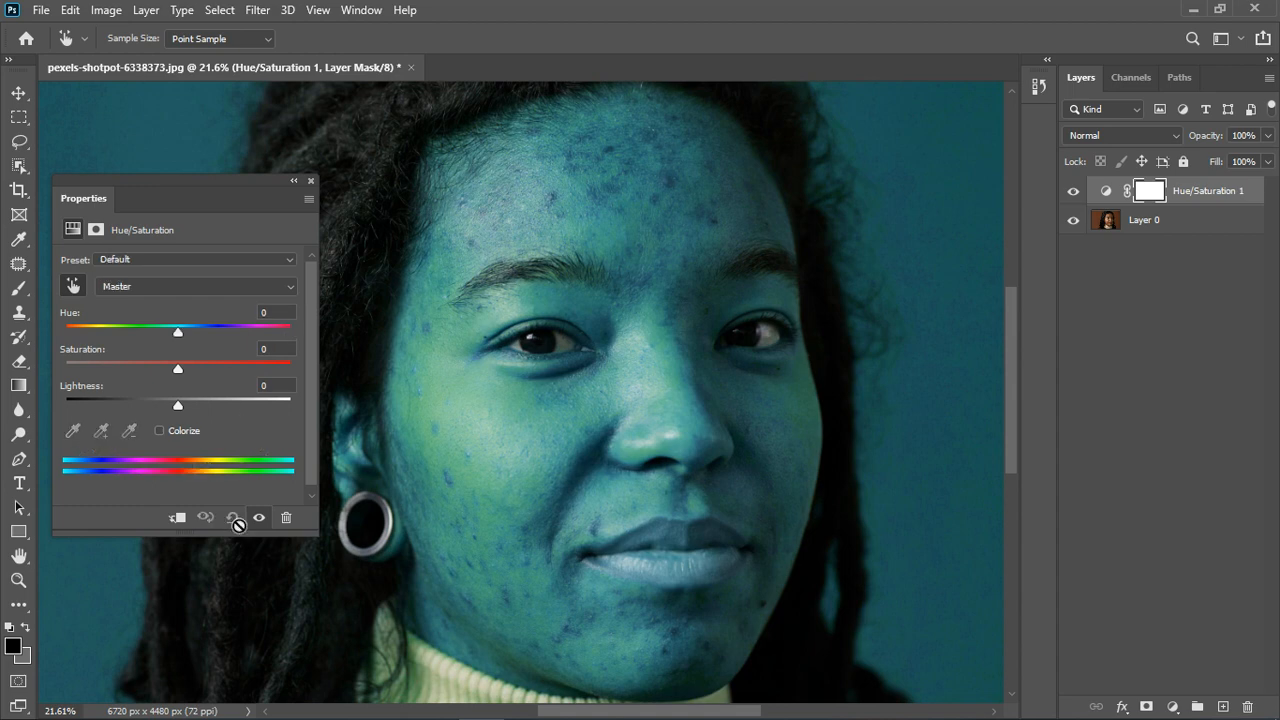
- Sample the cheek skin for the Hue/Saturation adjustment, set its hue to +180 and shift the affected color range onto the yellows
click(73, 287)
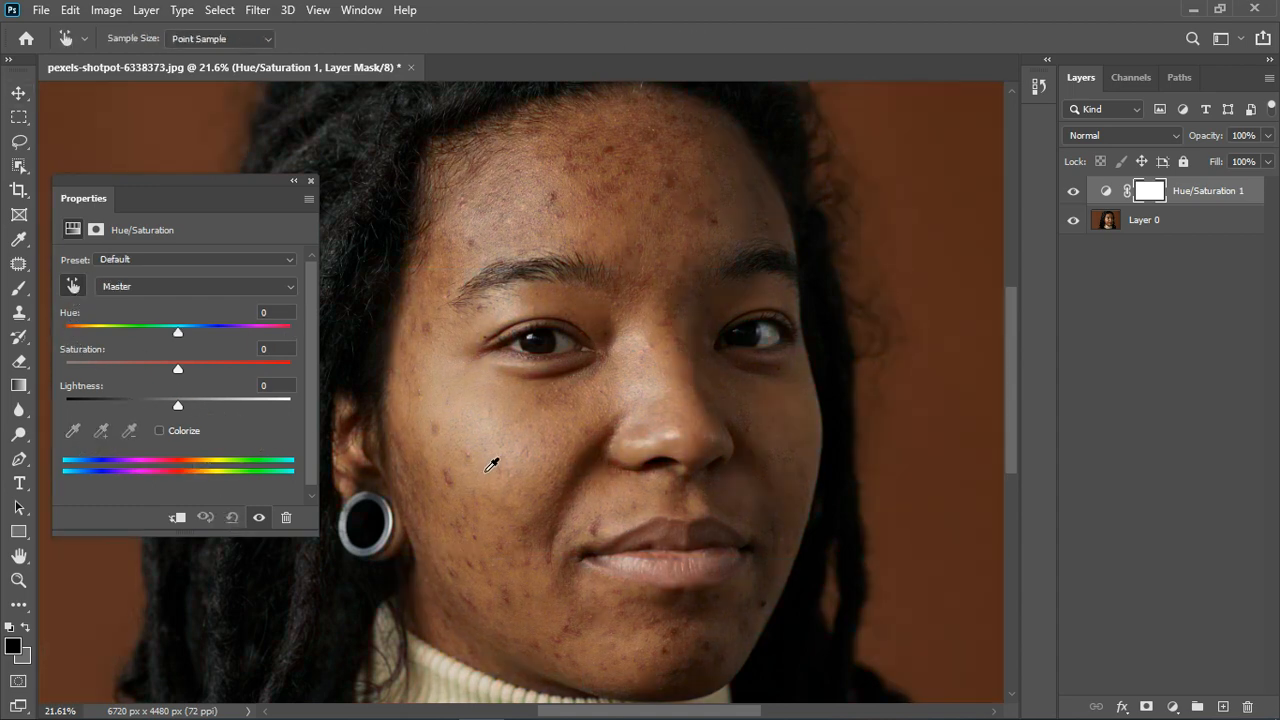
click(441, 417)
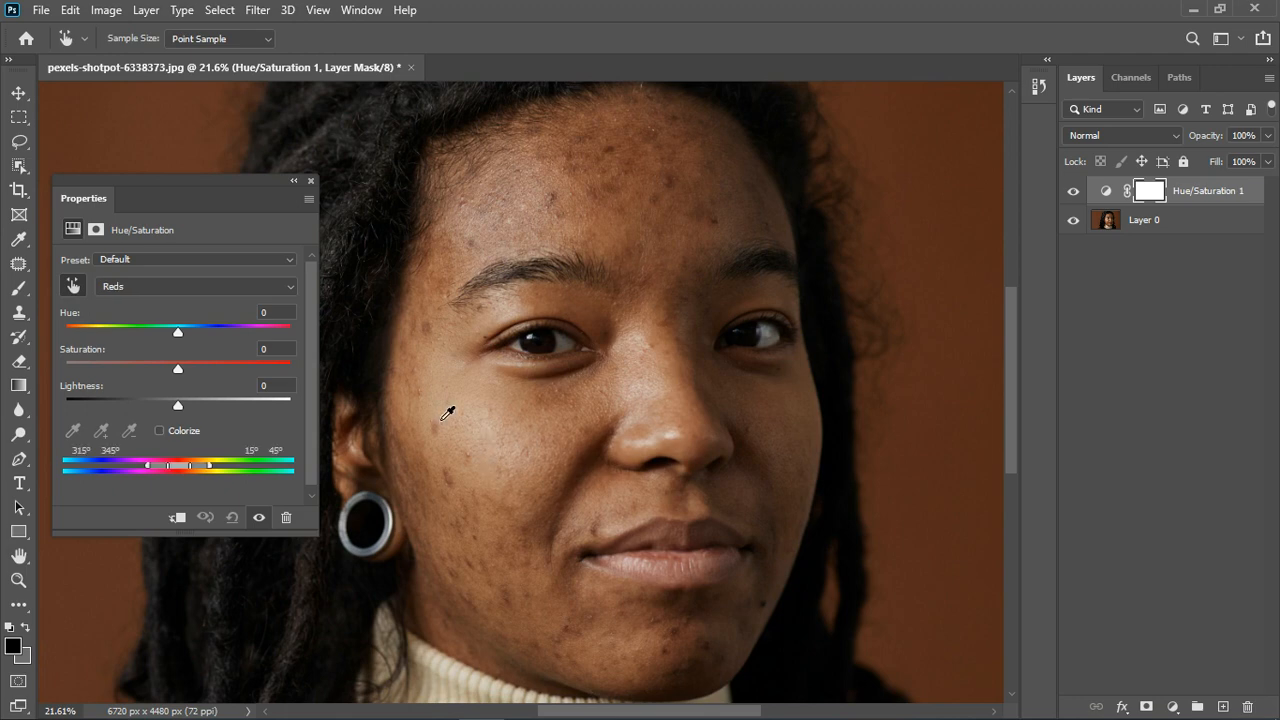
drag(179, 328, 311, 329)
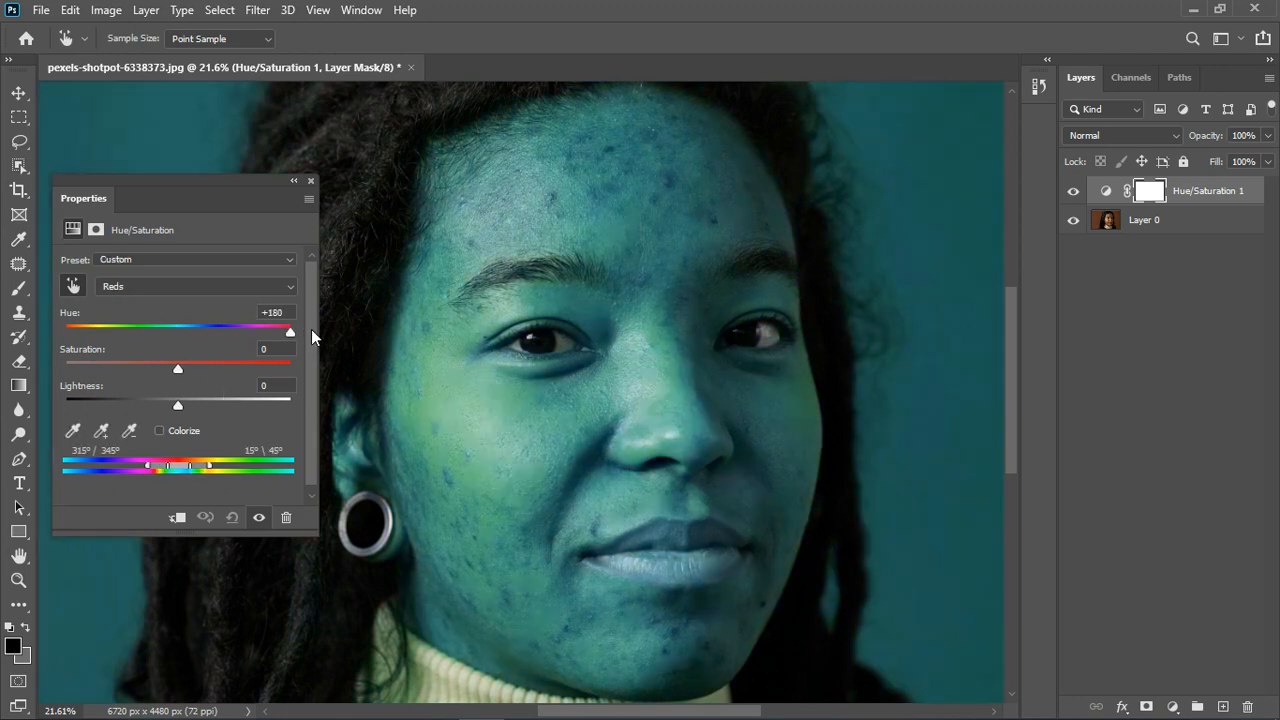
drag(179, 467, 214, 464)
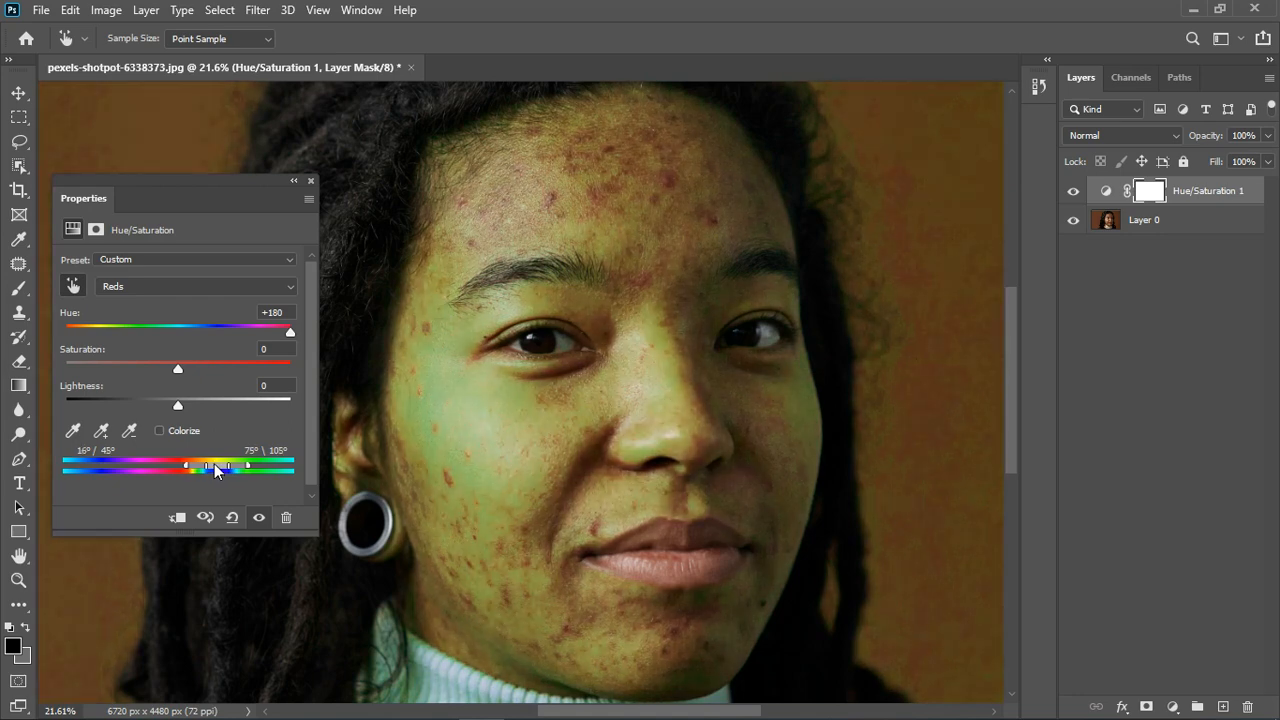
drag(218, 470, 218, 470)
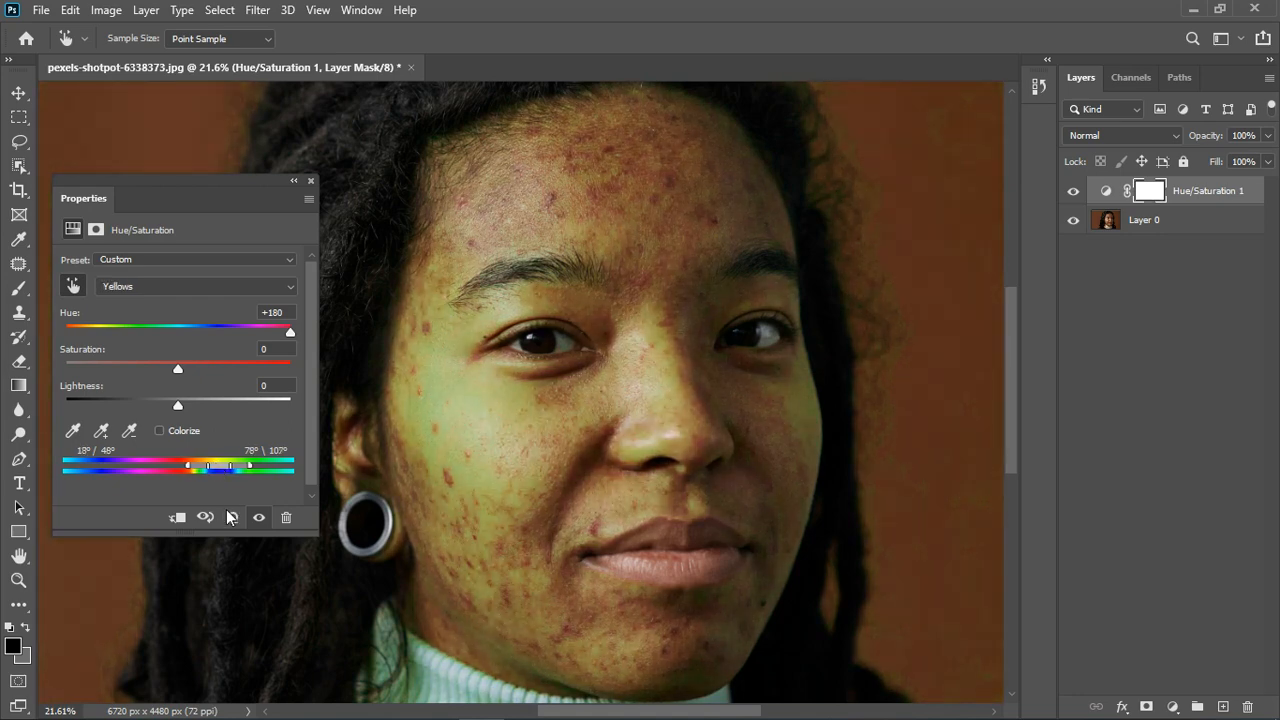
- Compare the adjustment off and on, and widen the affected Yellows range to 16°/48° and 78°\125°
click(260, 517)
click(261, 517)
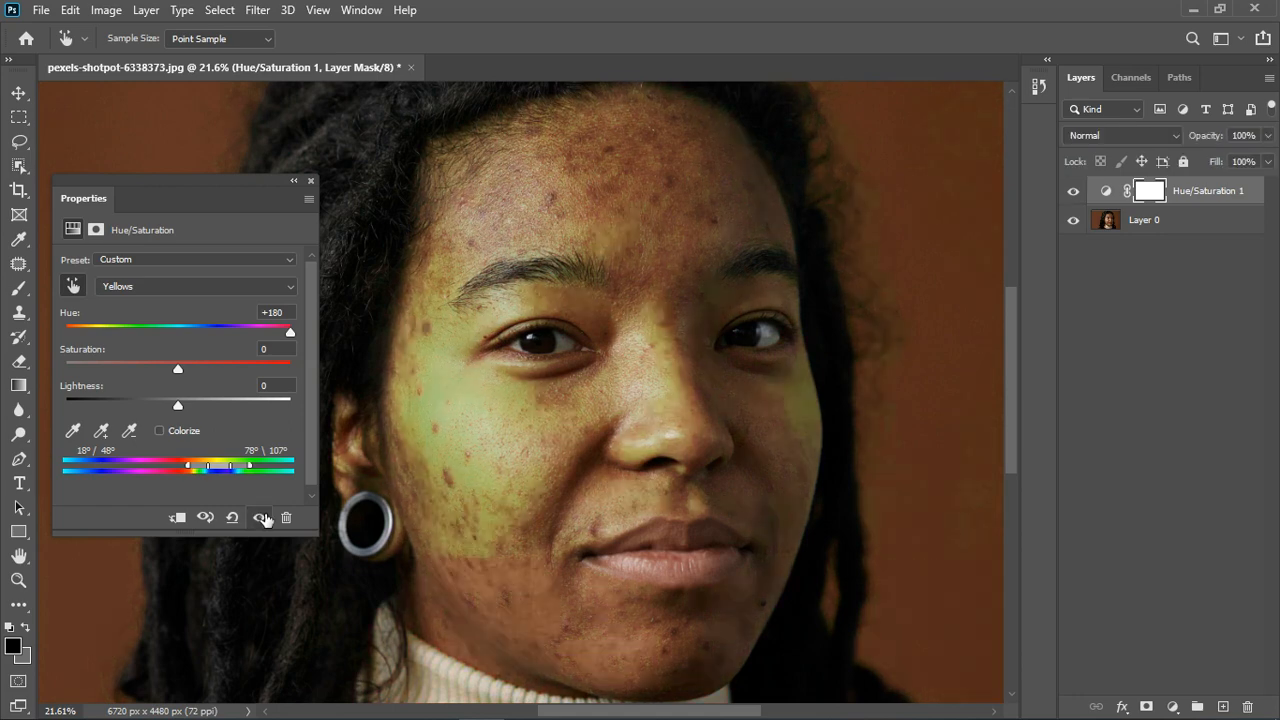
drag(250, 474, 192, 475)
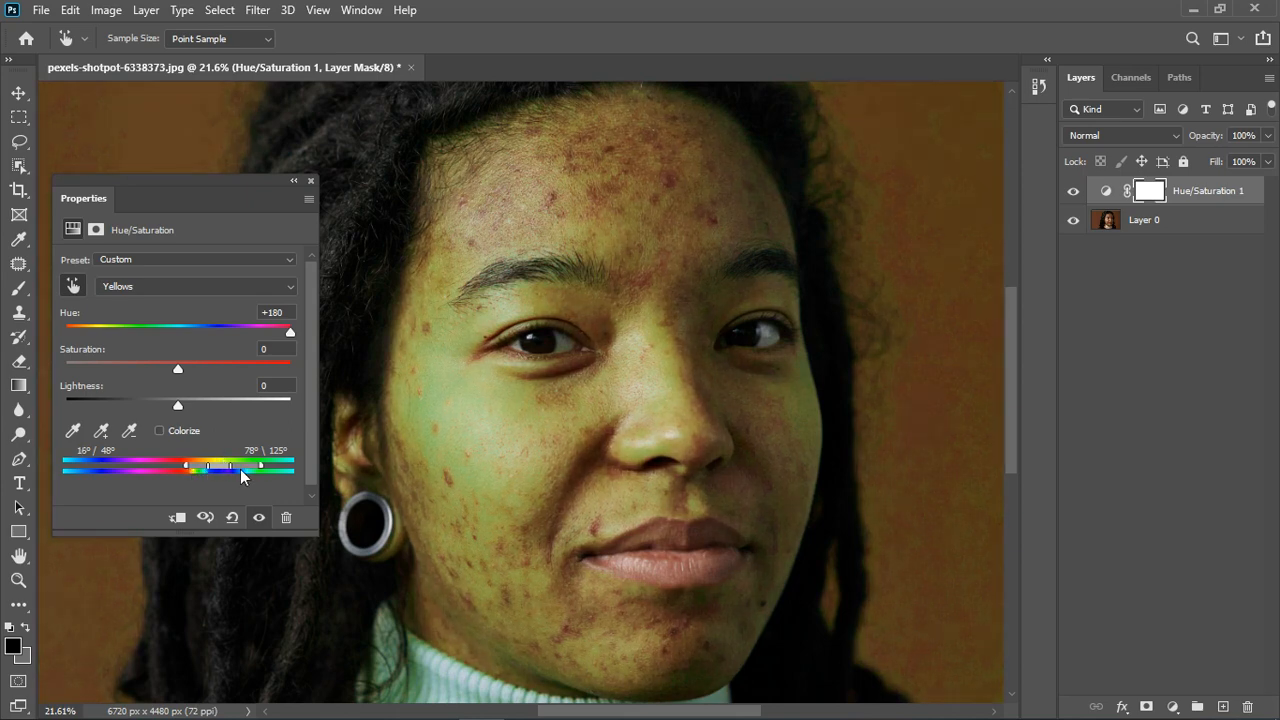
- Lower the Yellows hue to -27 to even out the skin tone, checking it with the adjustment off and on
drag(292, 330, 183, 328)
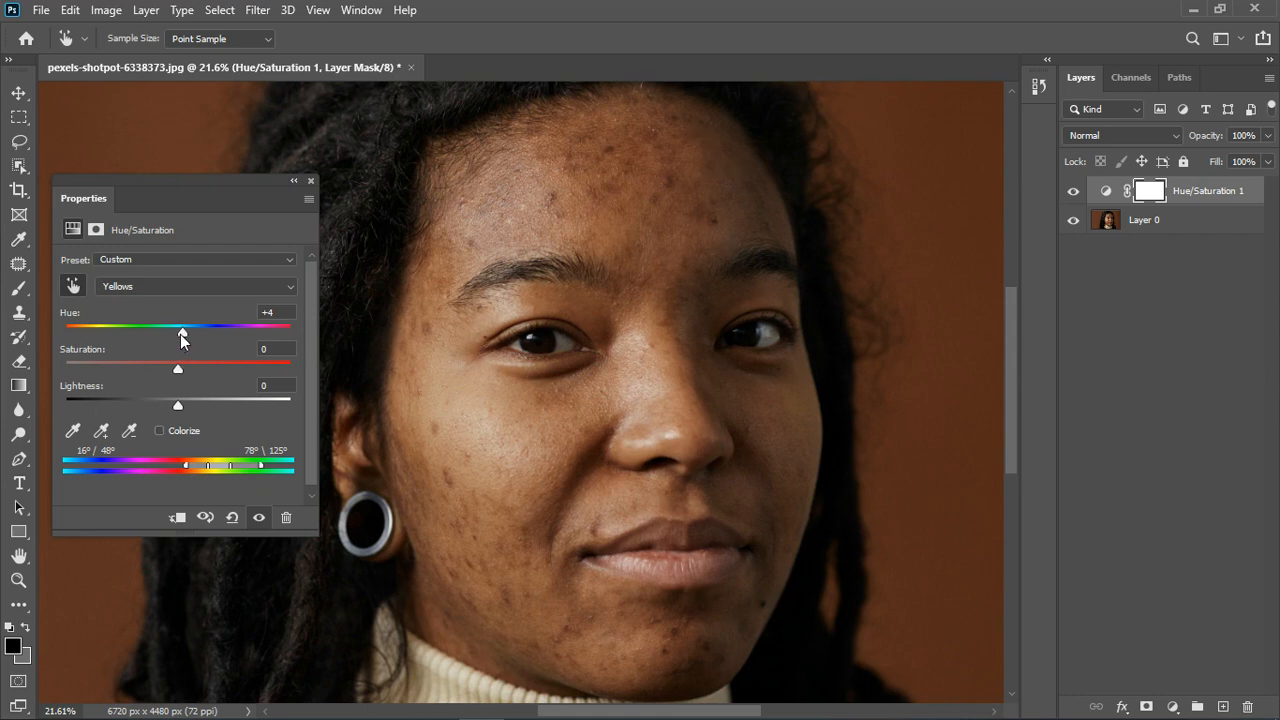
drag(182, 333, 156, 333)
click(261, 518)
click(262, 518)
scroll(549, 514, down, 2)
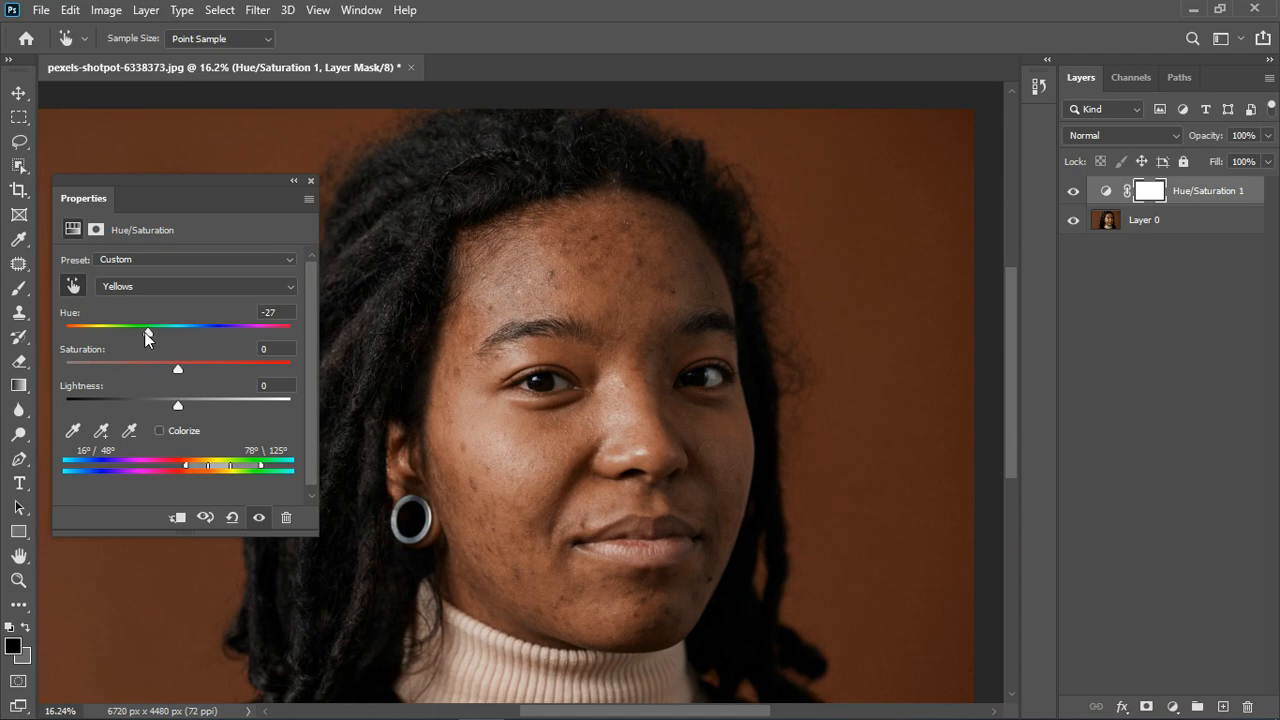
- Fine-tune the Yellows hue around -27, close the adjustment's properties and compare the portrait with the Hue/Saturation layer hidden and shown
drag(144, 332, 129, 333)
drag(131, 330, 134, 330)
drag(144, 333, 143, 333)
click(310, 183)
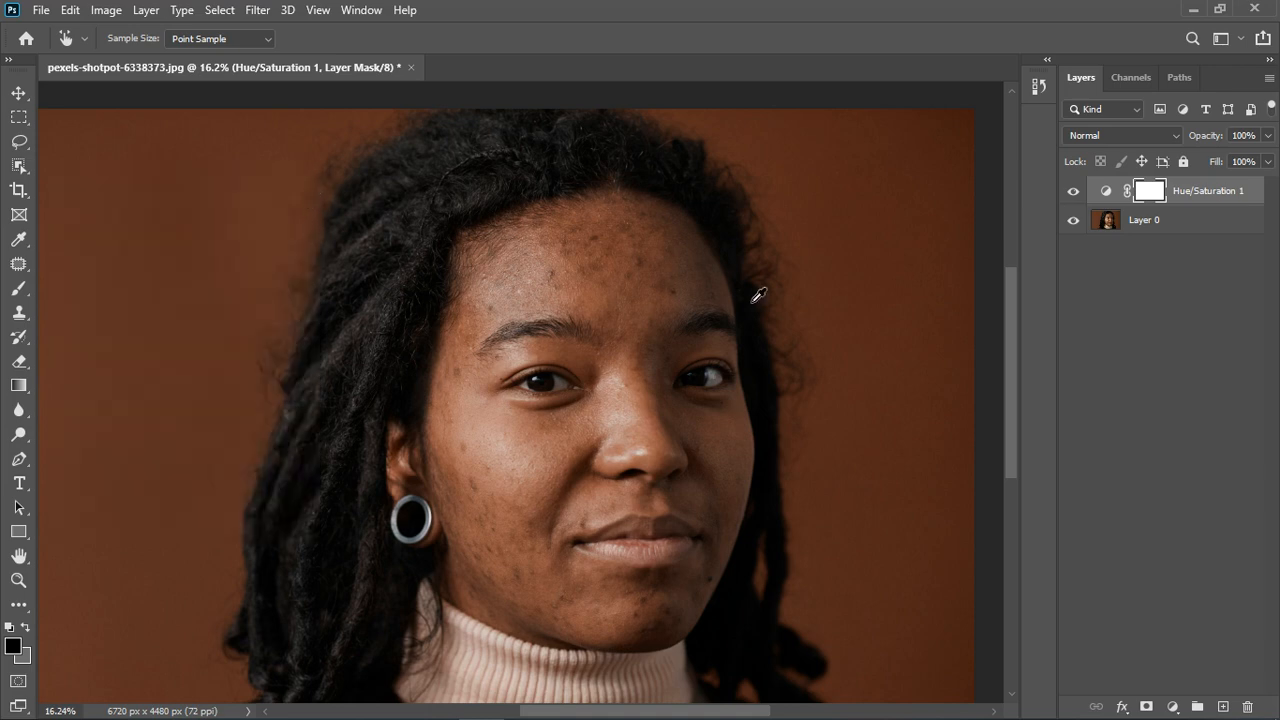
scroll(512, 366, down, 3)
scroll(652, 447, up, 3)
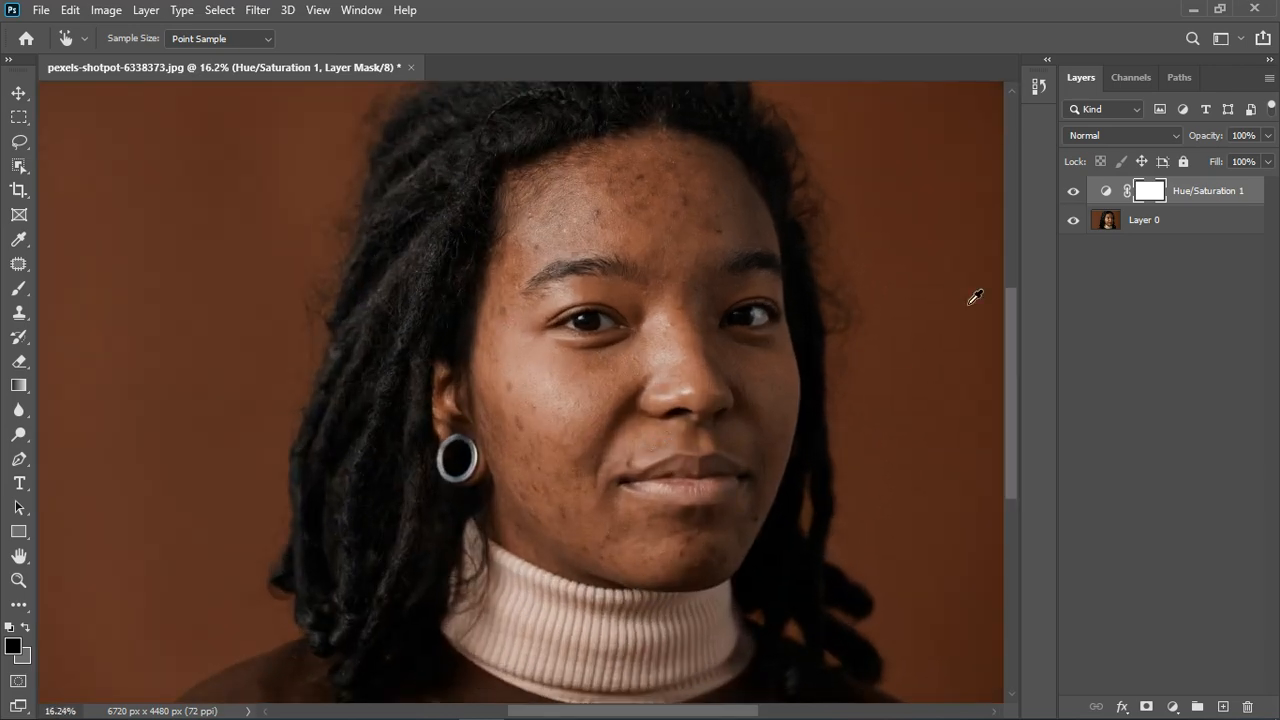
click(1076, 192)
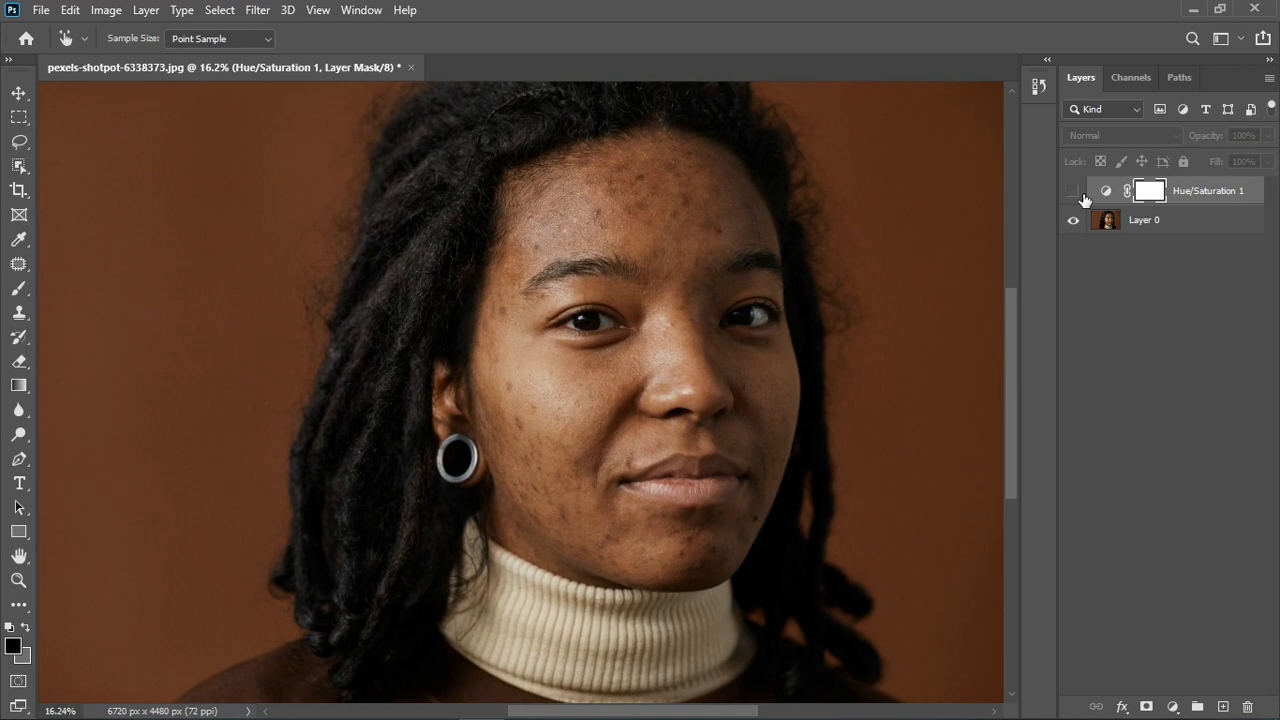
click(1078, 193)
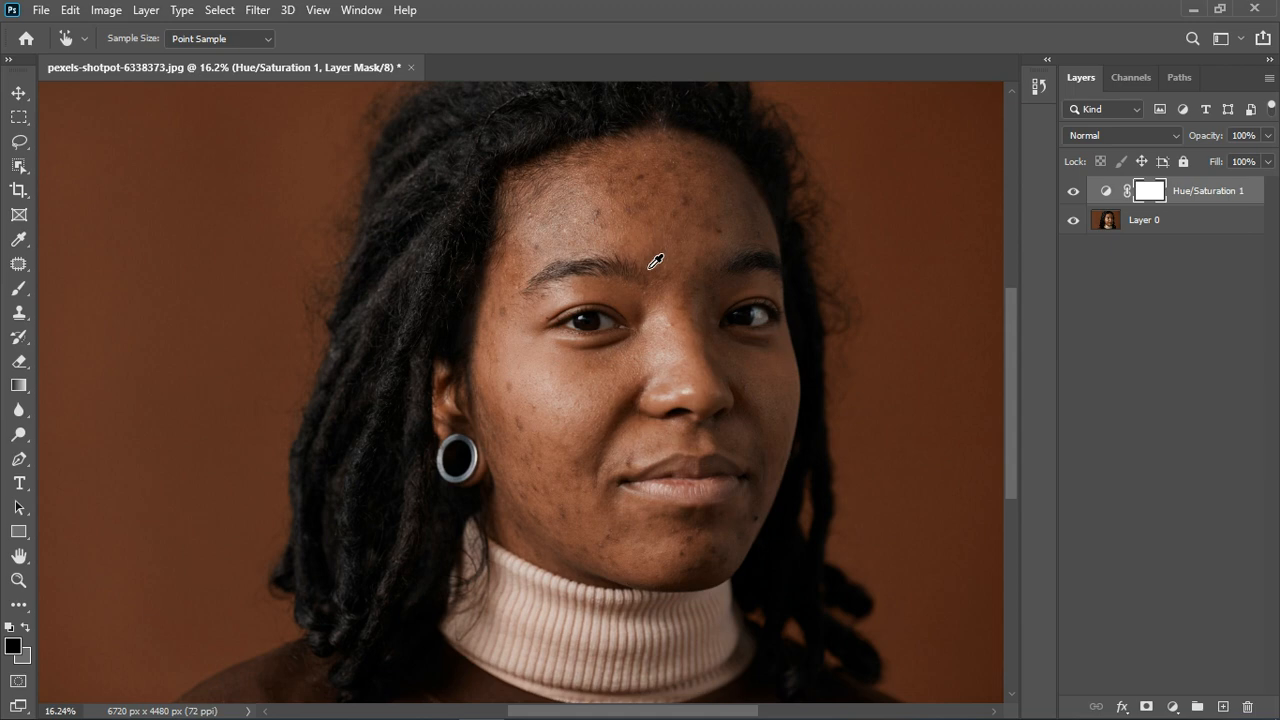
- Stamp all visible layers into a new layer on top and duplicate that merged layer twice
scroll(655, 261, down, 2)
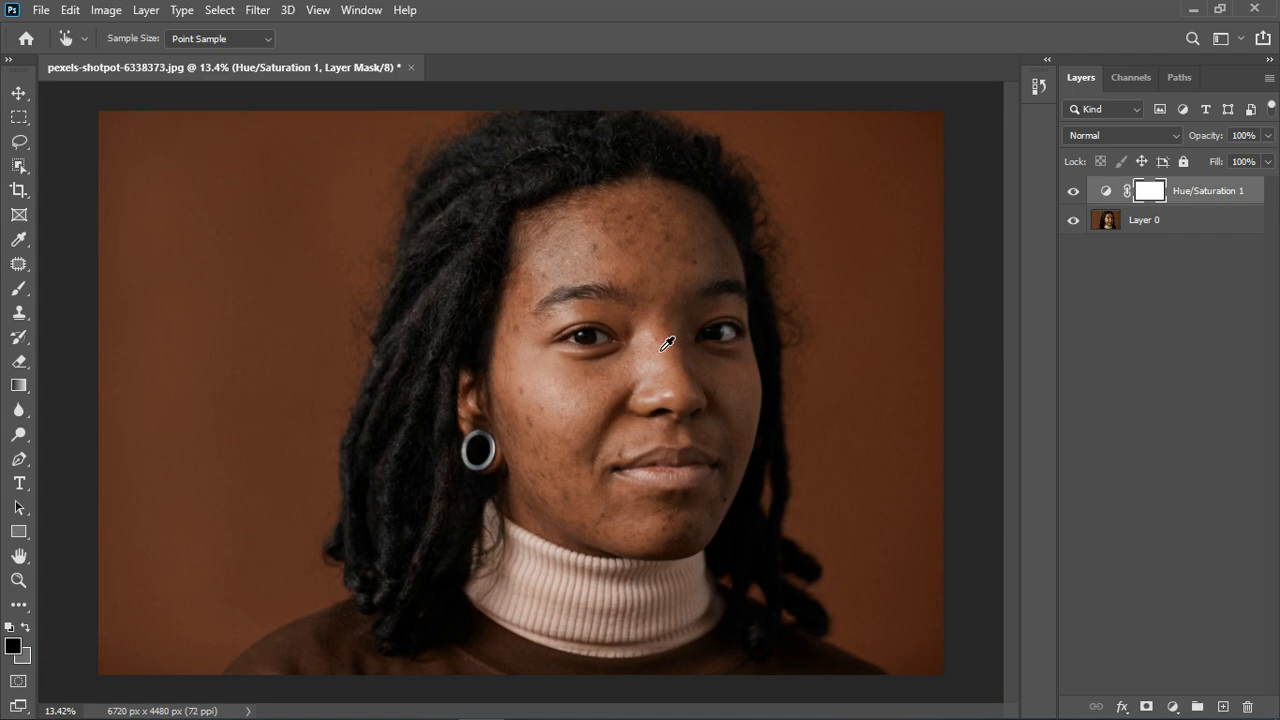
click(672, 345)
key(ctrl+shift+alt+e)
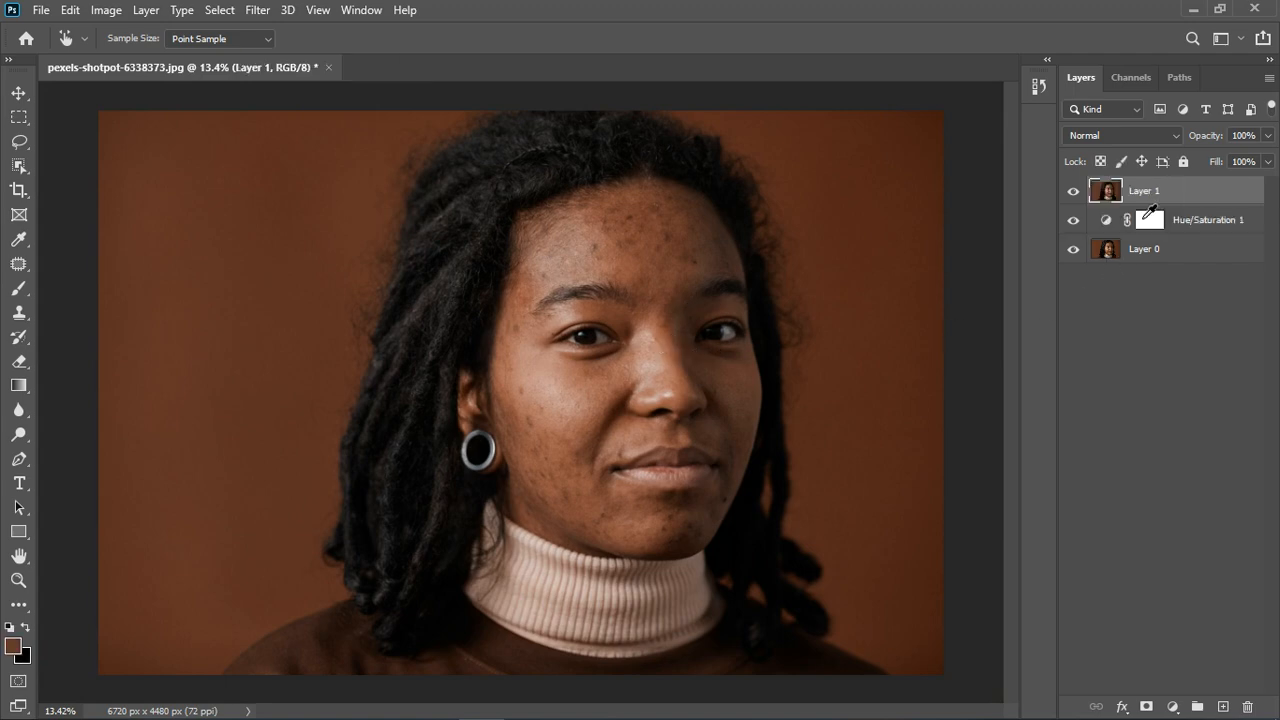
key(v)
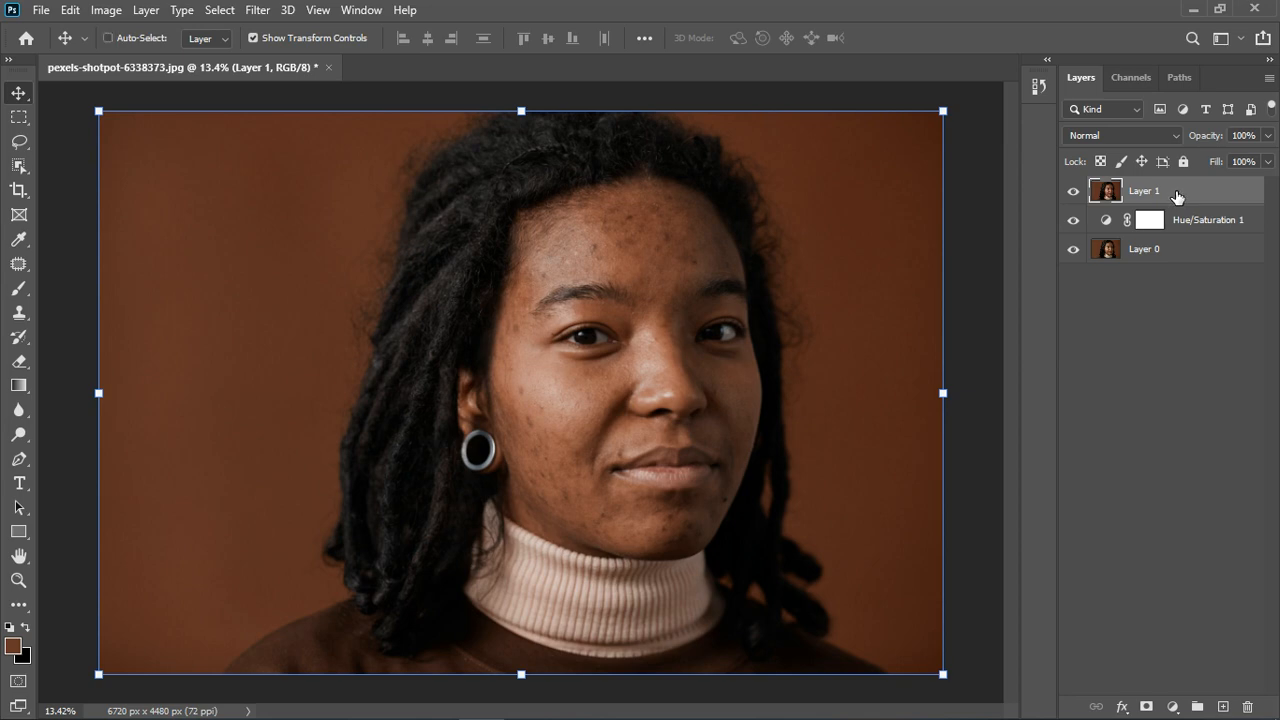
key(ctrl+j)
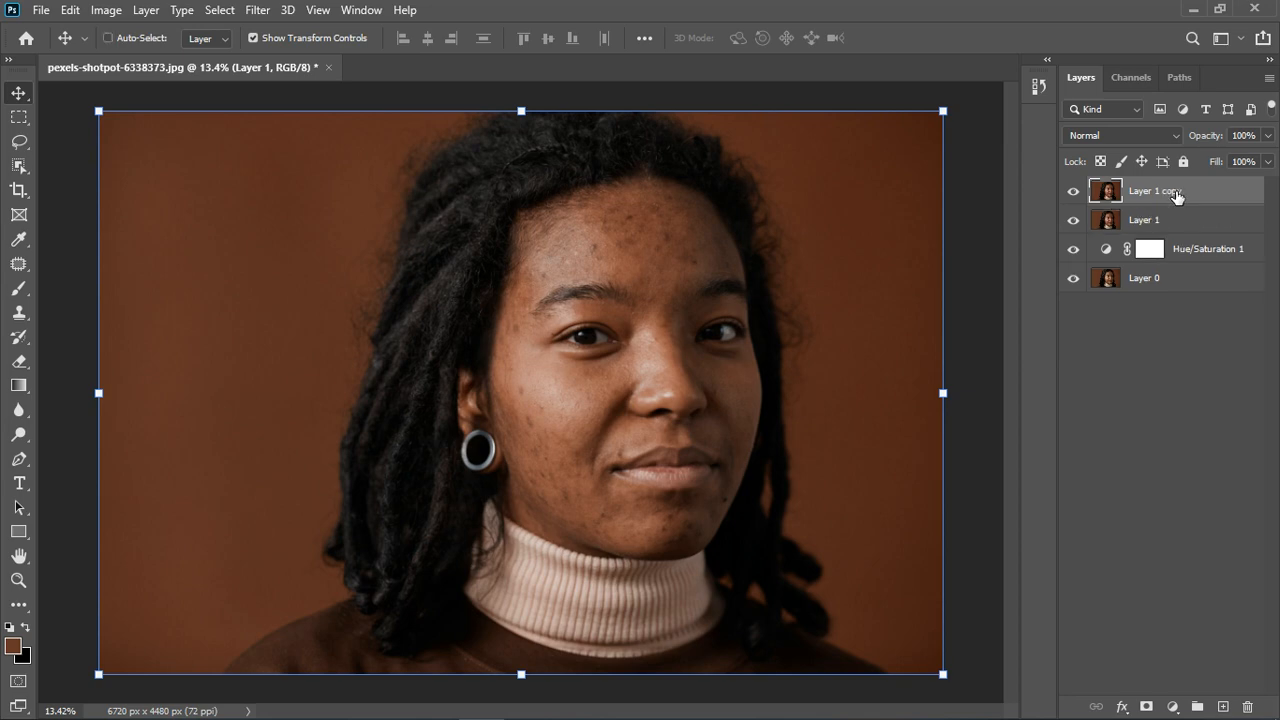
key(ctrl+j)
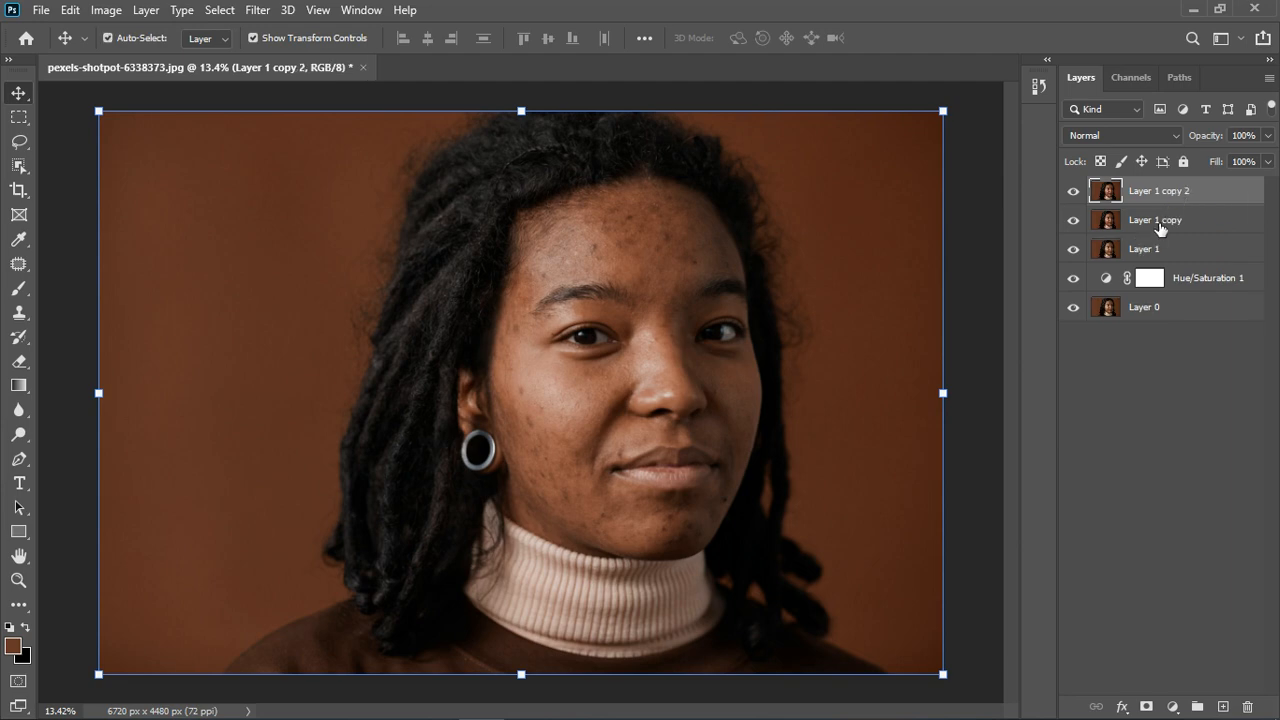
- Rename the lower of the two merged-layer copies as color
double_click(1158, 220)
text(colo)
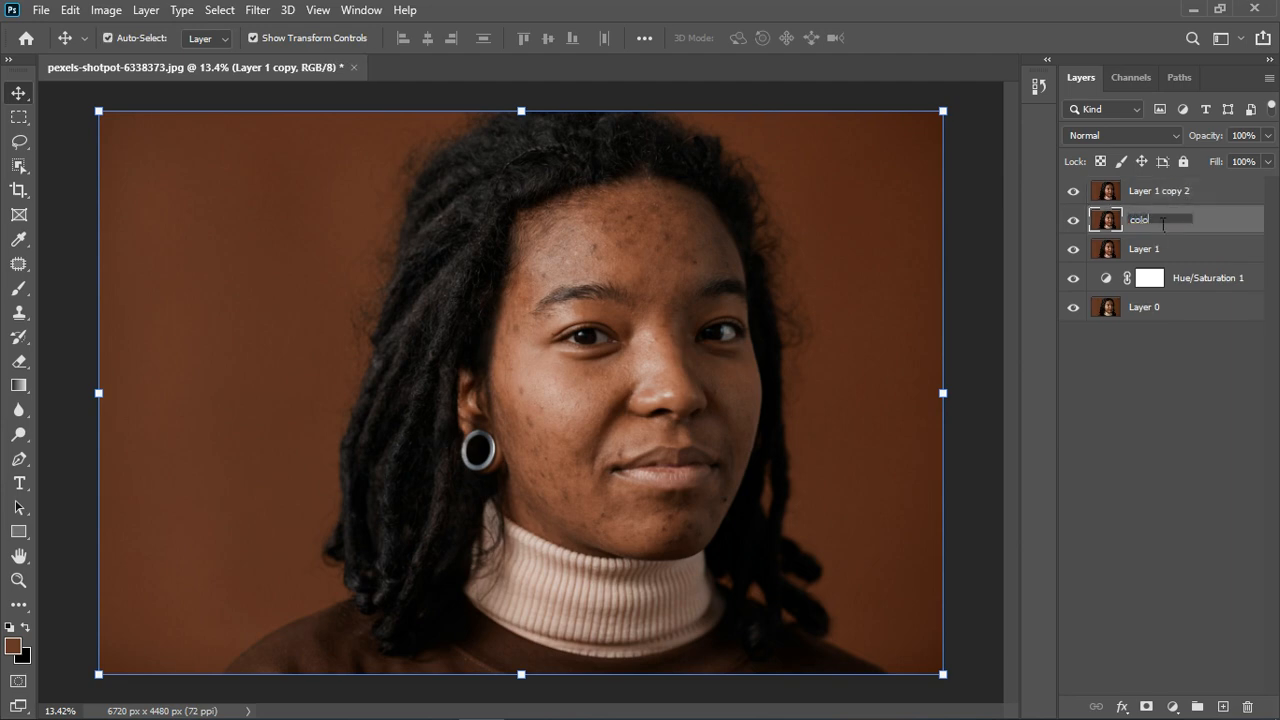
text(r)
key(Return)
- Rename the topmost merged copy as texture, hide Layer 1 and make the color layer active
double_click(1160, 191)
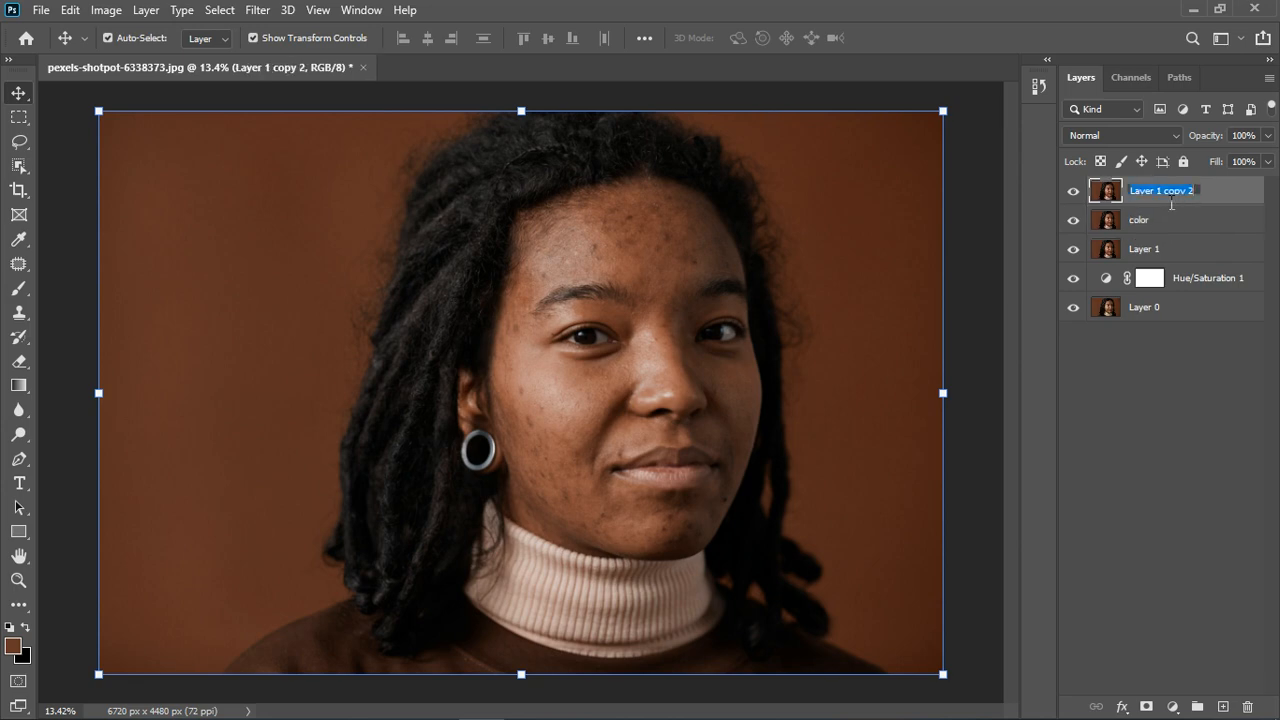
text(texture)
key(Return)
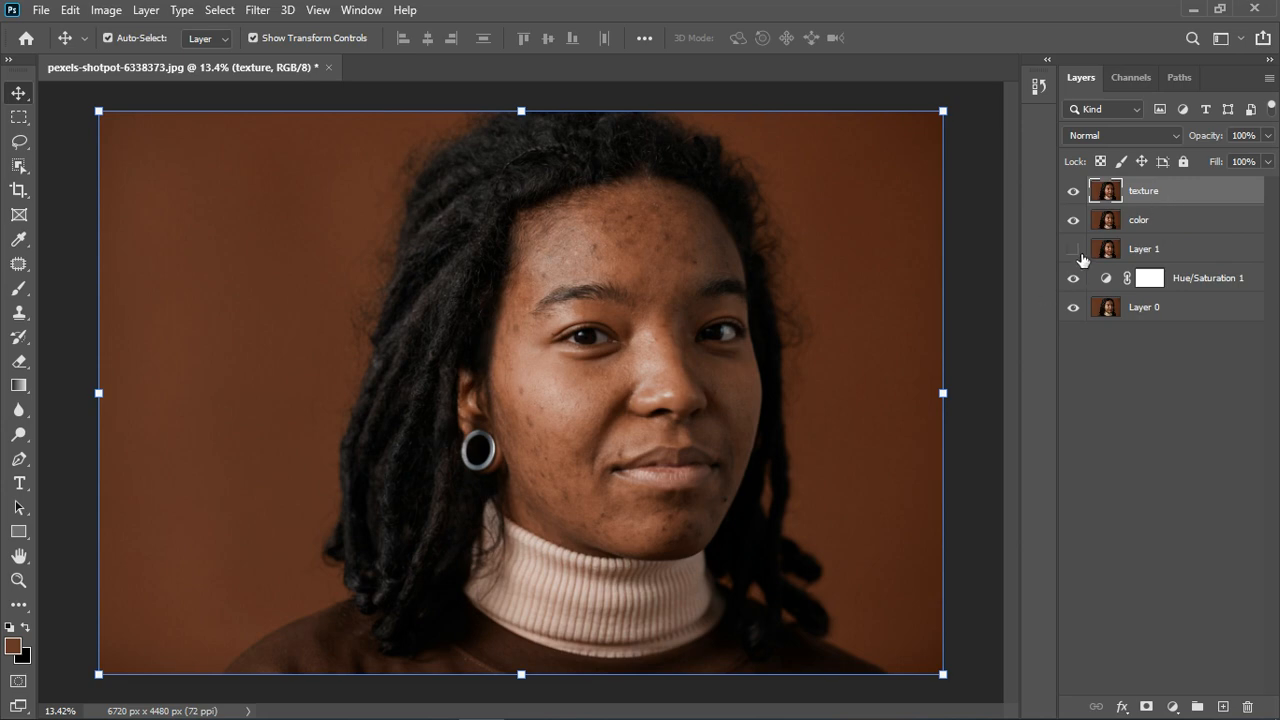
click(1161, 226)
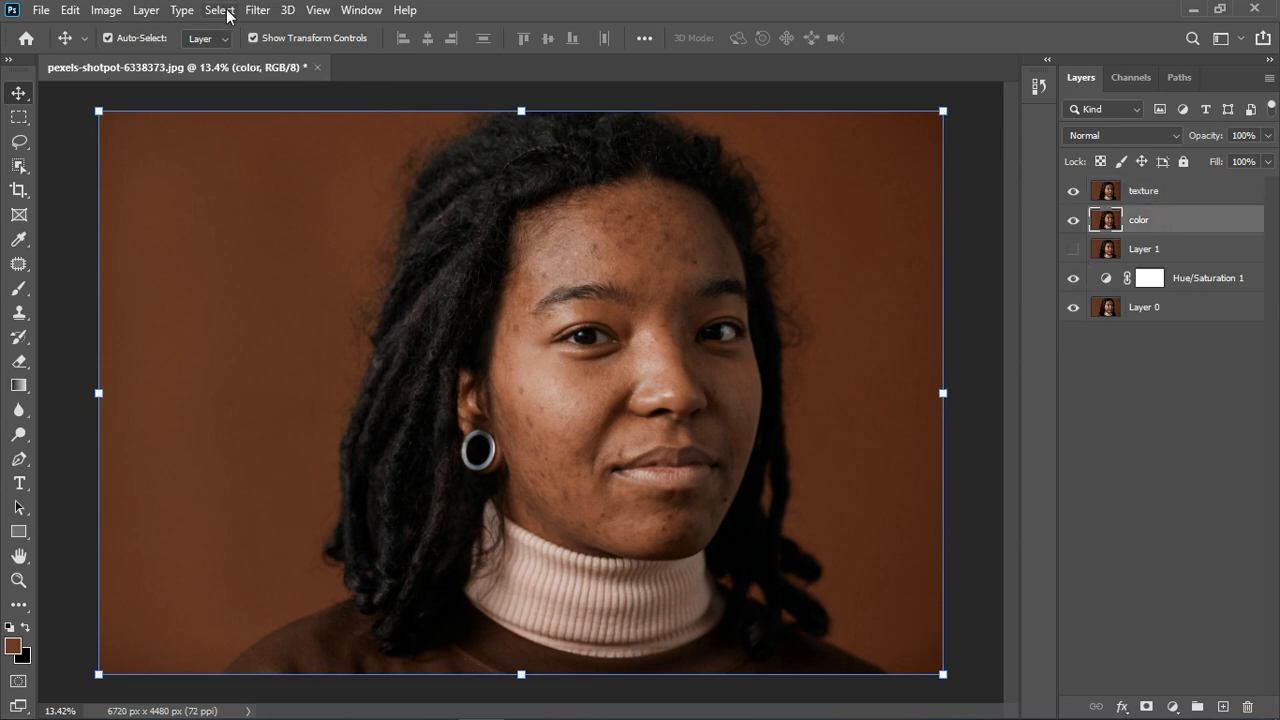
click(257, 10)
mouse_move(287, 229)
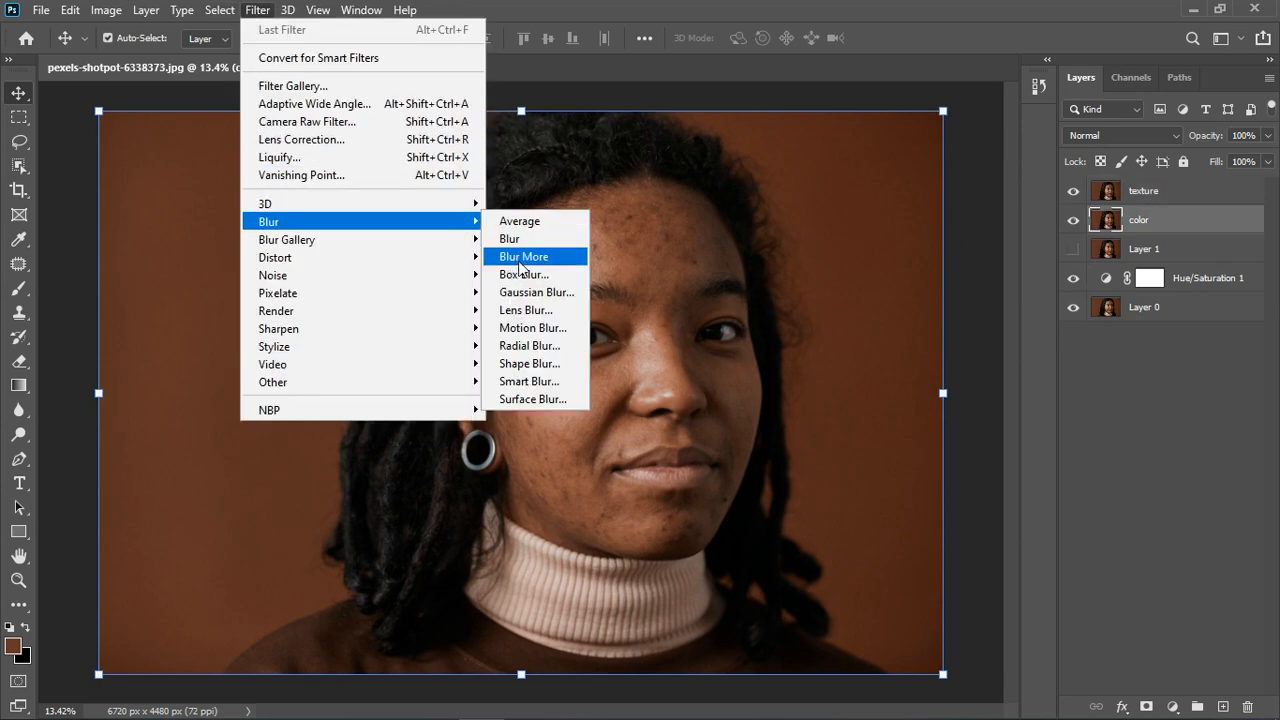
click(536, 292)
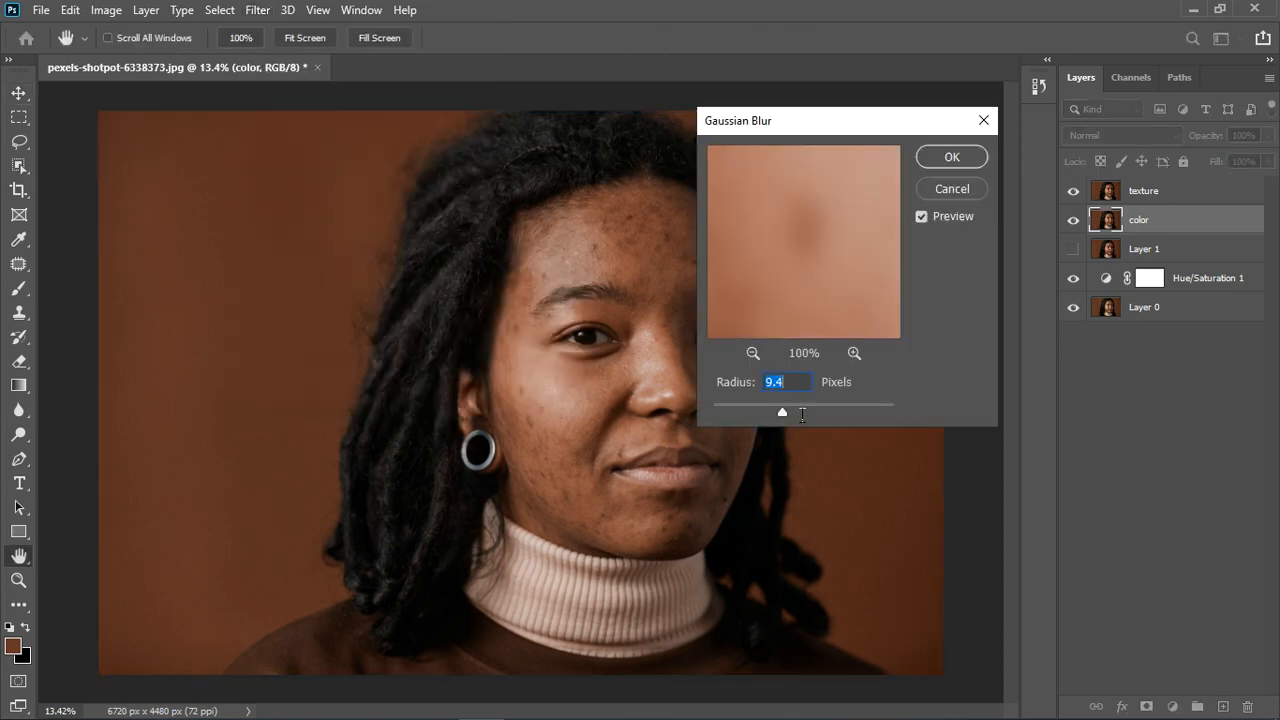
click(951, 189)
- With the texture layer hidden, apply a Gaussian Blur slightly above 8.6 pixels to the color layer and show the texture layer again
click(1073, 190)
key(v)
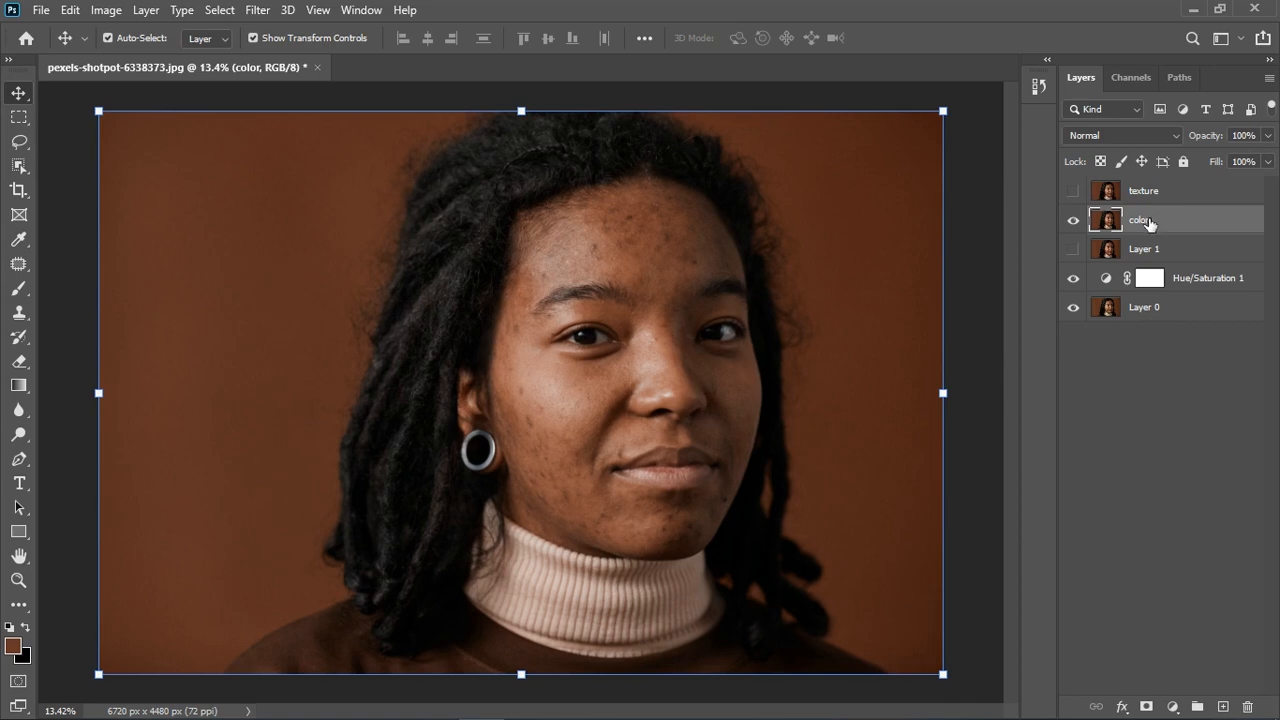
click(258, 17)
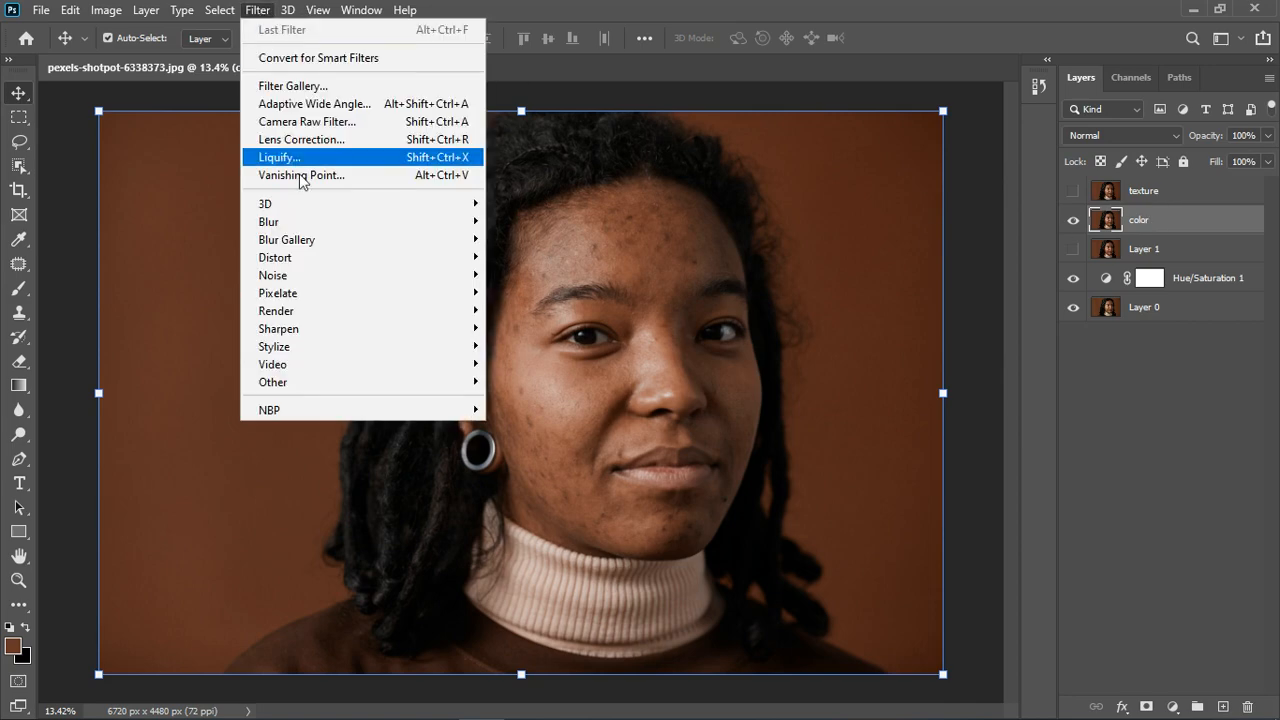
mouse_move(303, 220)
click(524, 293)
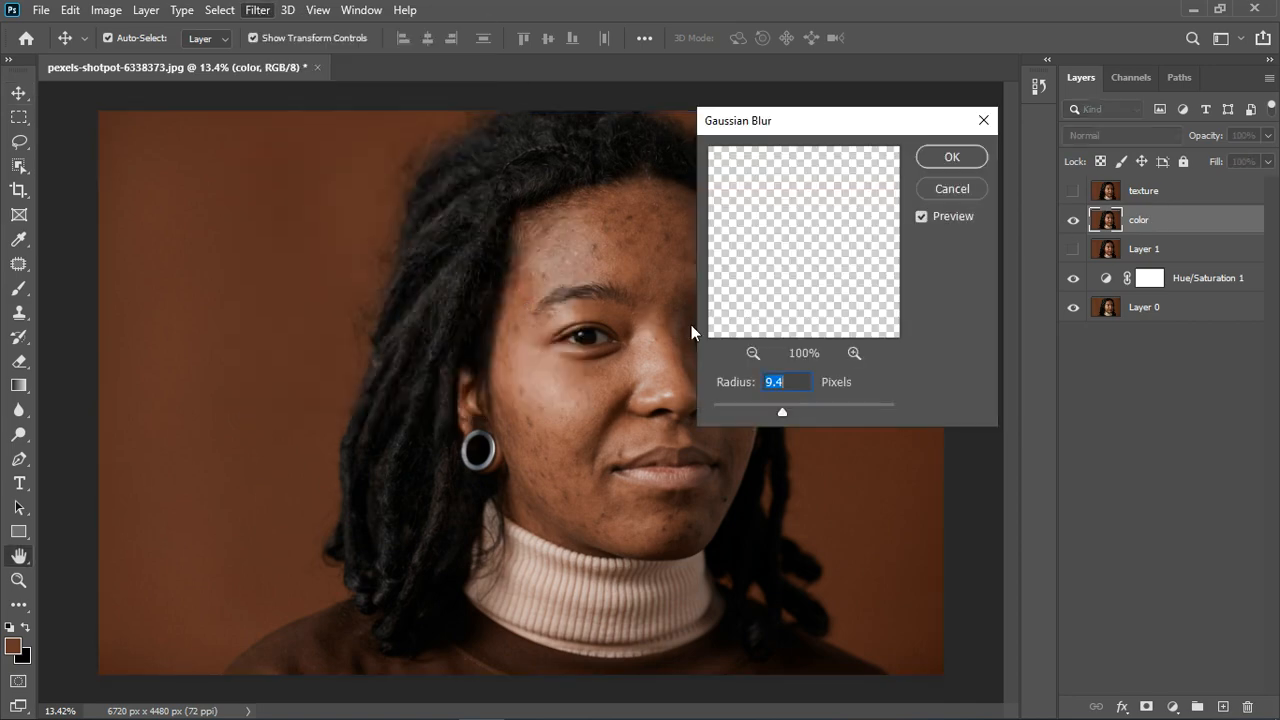
drag(786, 416, 800, 415)
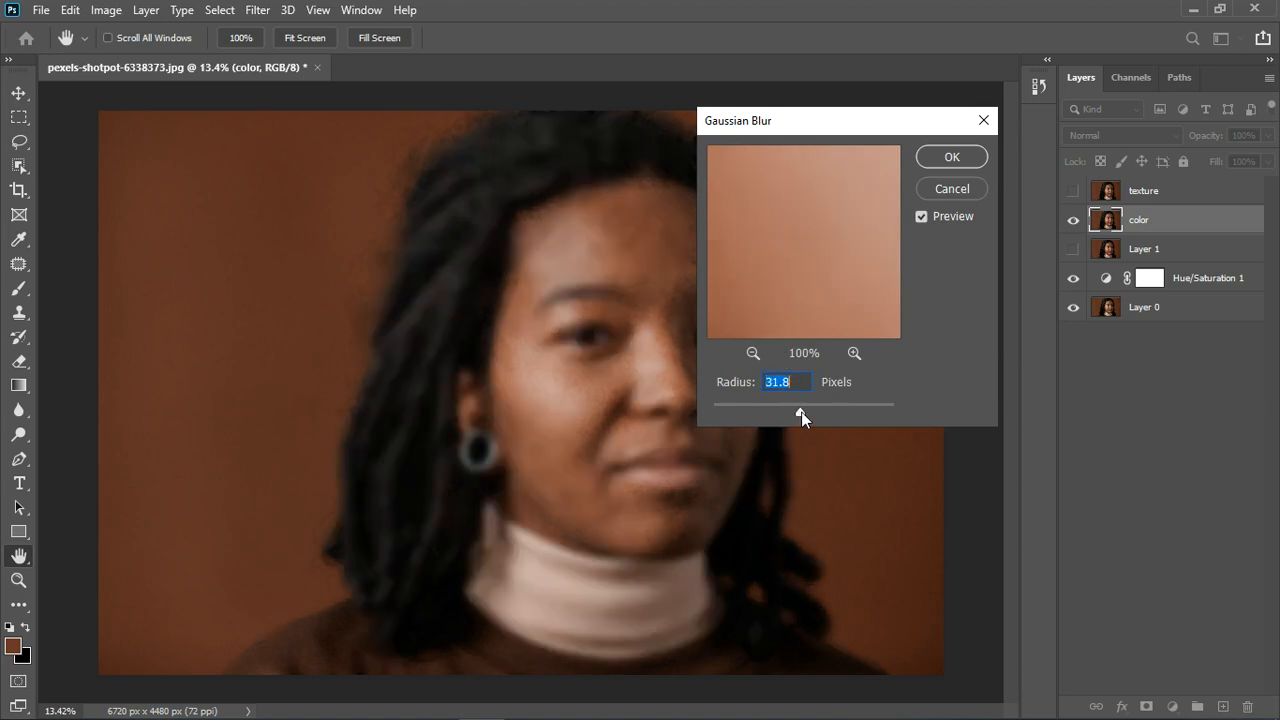
drag(792, 413, 785, 414)
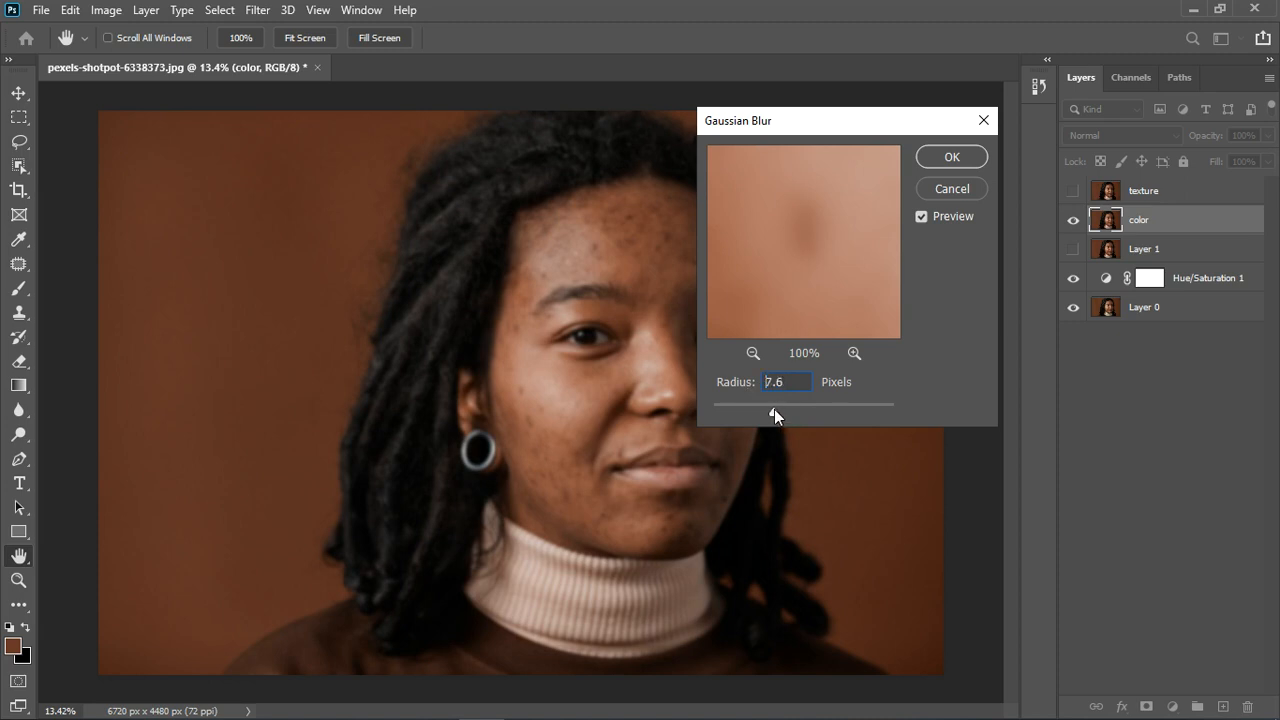
drag(814, 122, 214, 154)
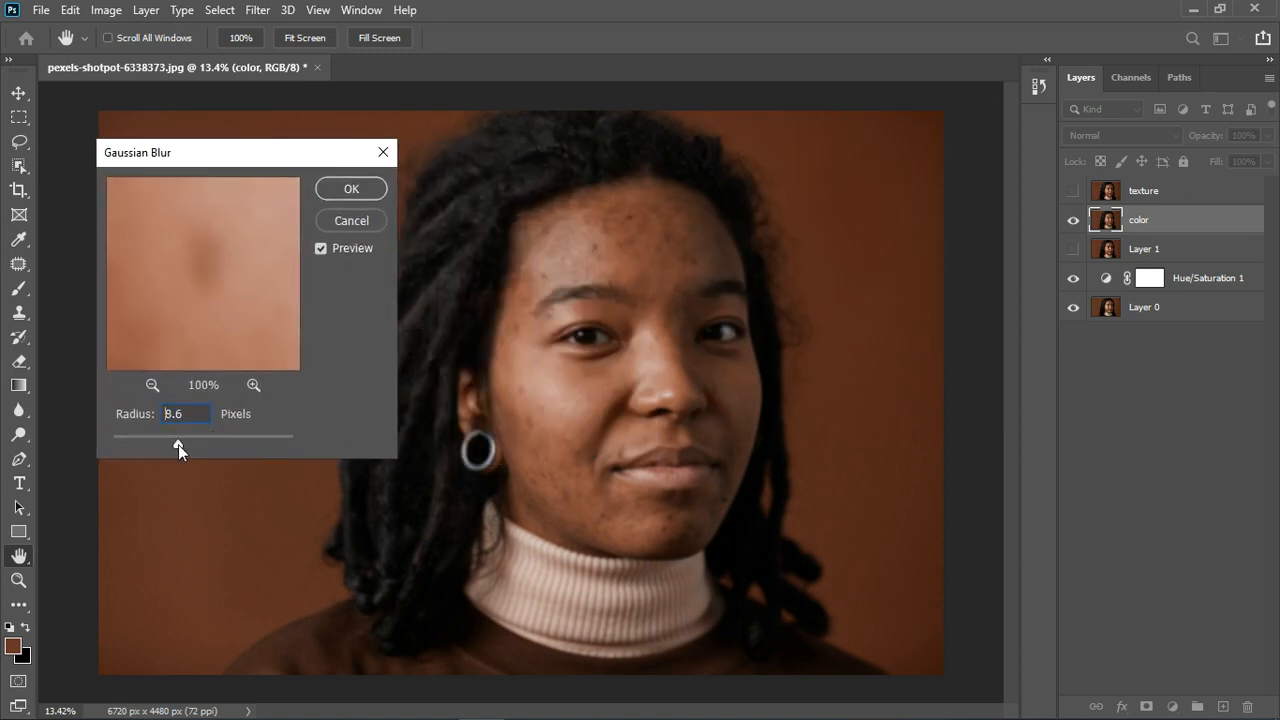
drag(182, 444, 186, 444)
click(337, 192)
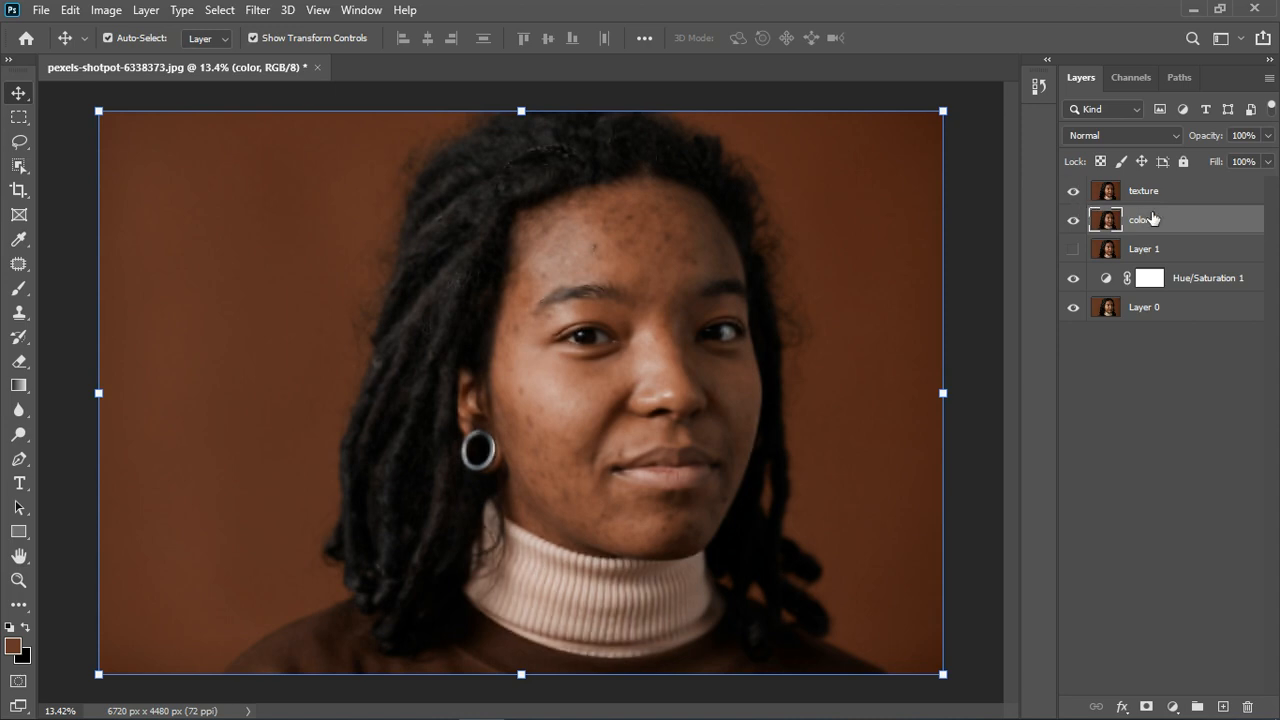
- Apply the color layer to the texture layer with Subtract blending, scale 2 and offset 128, and set the texture layer's blend mode to Linear Light
click(1181, 201)
click(105, 10)
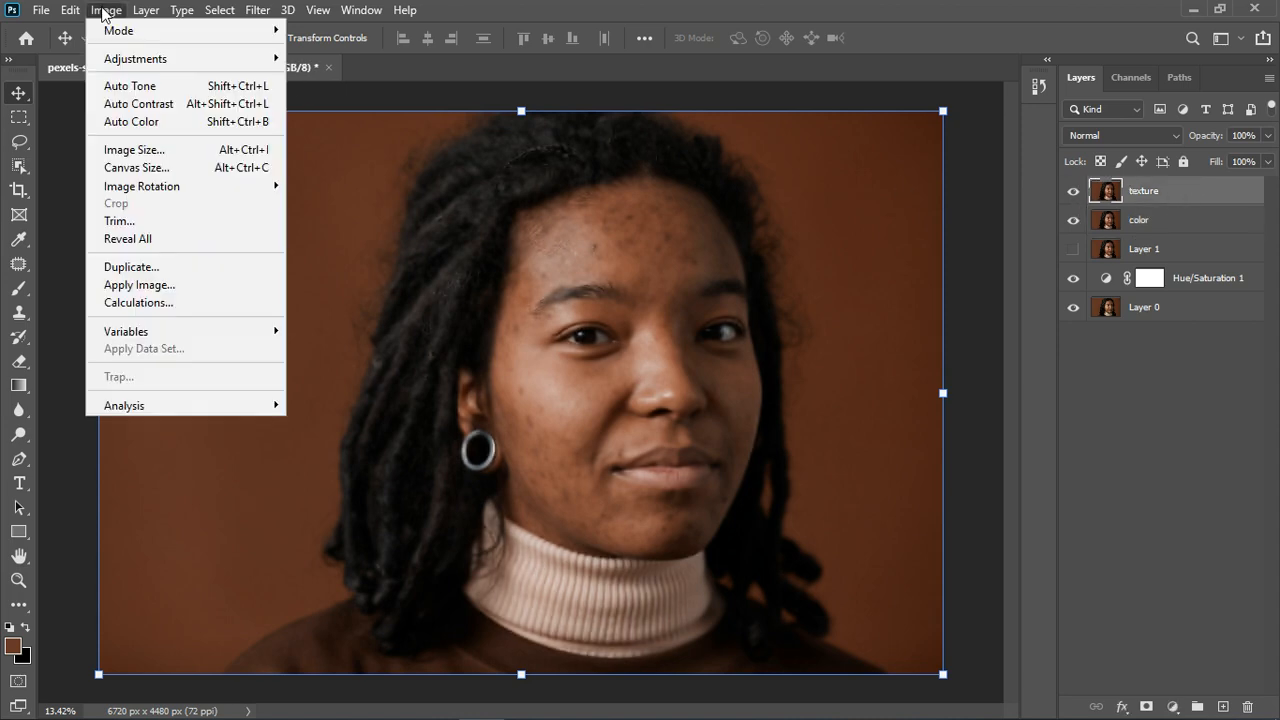
click(150, 284)
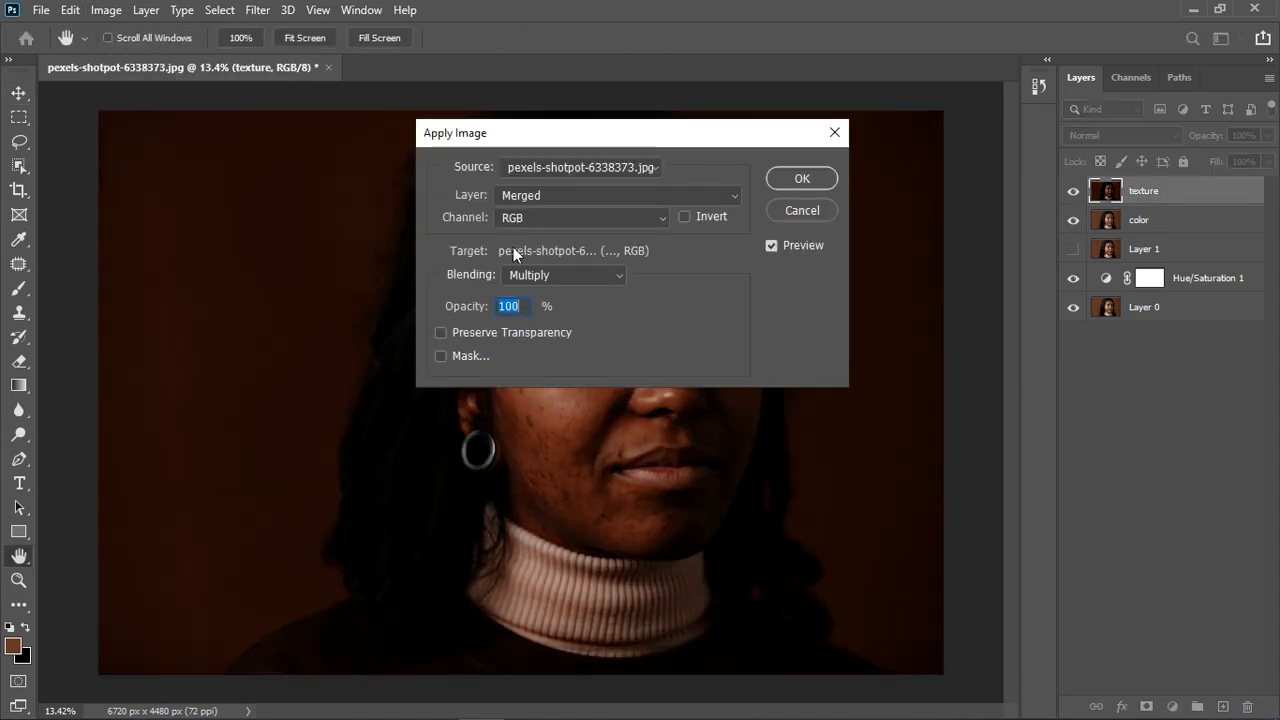
click(650, 196)
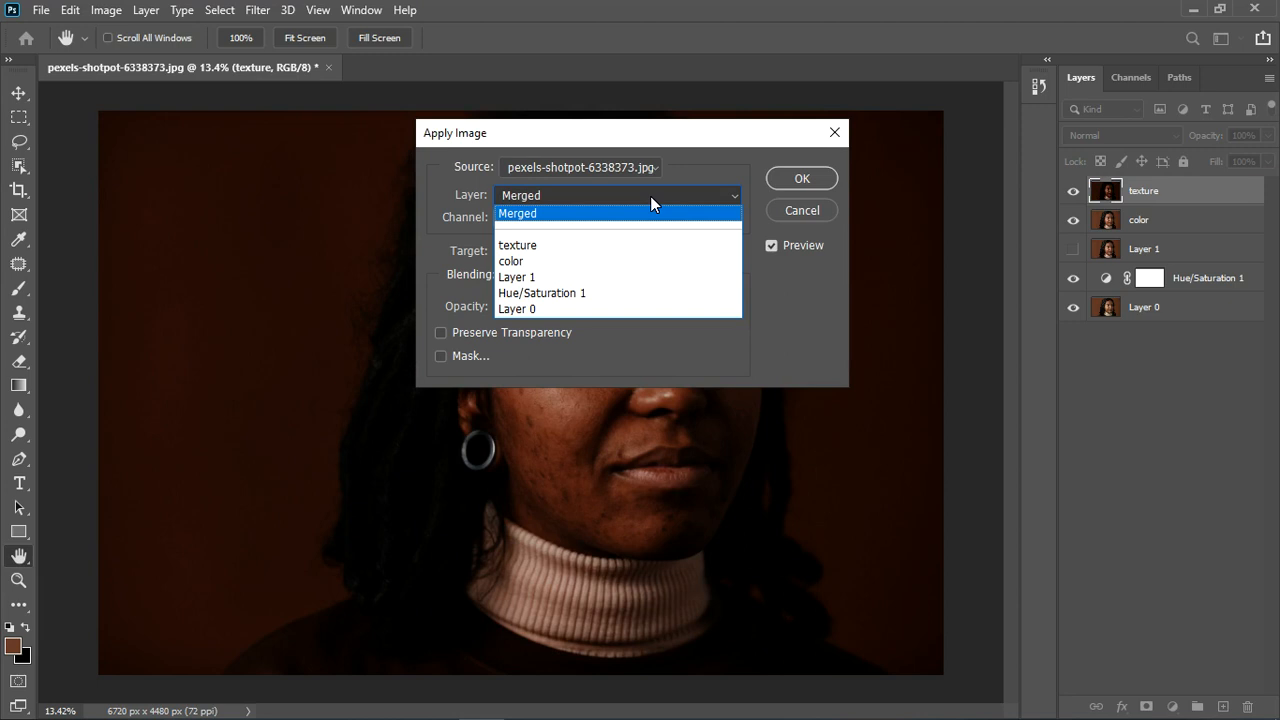
click(559, 261)
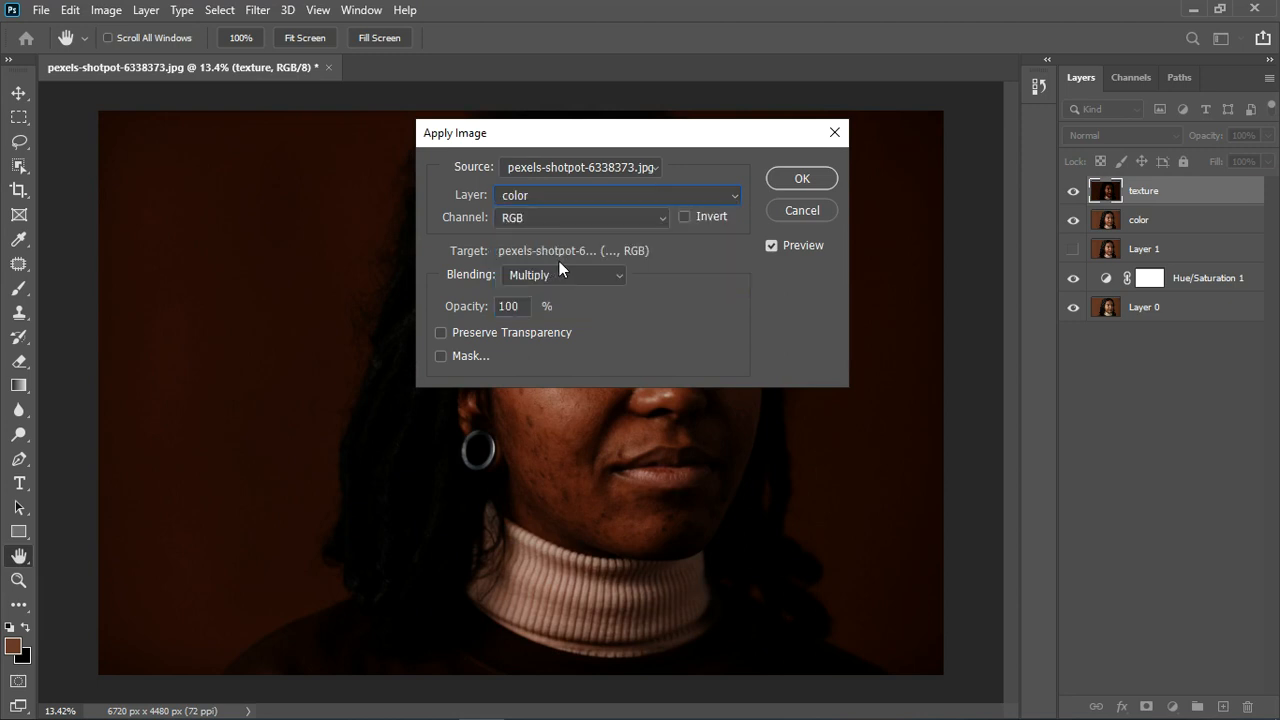
click(600, 277)
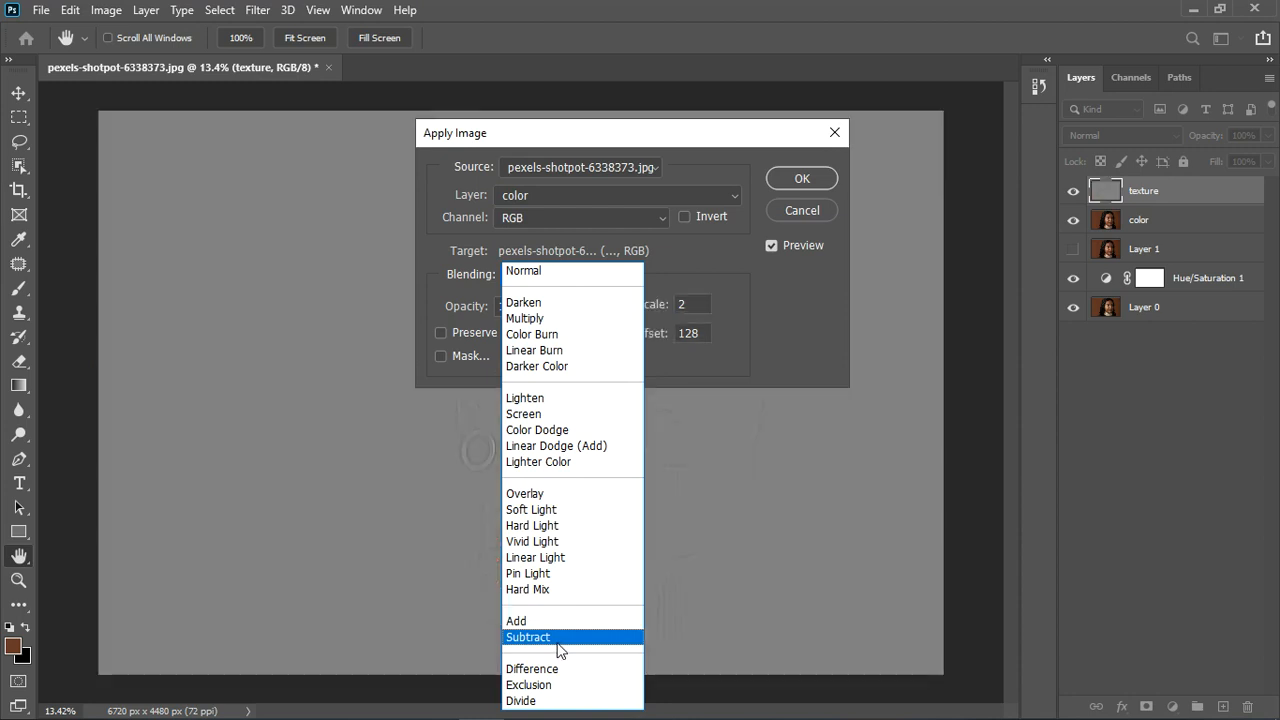
click(559, 640)
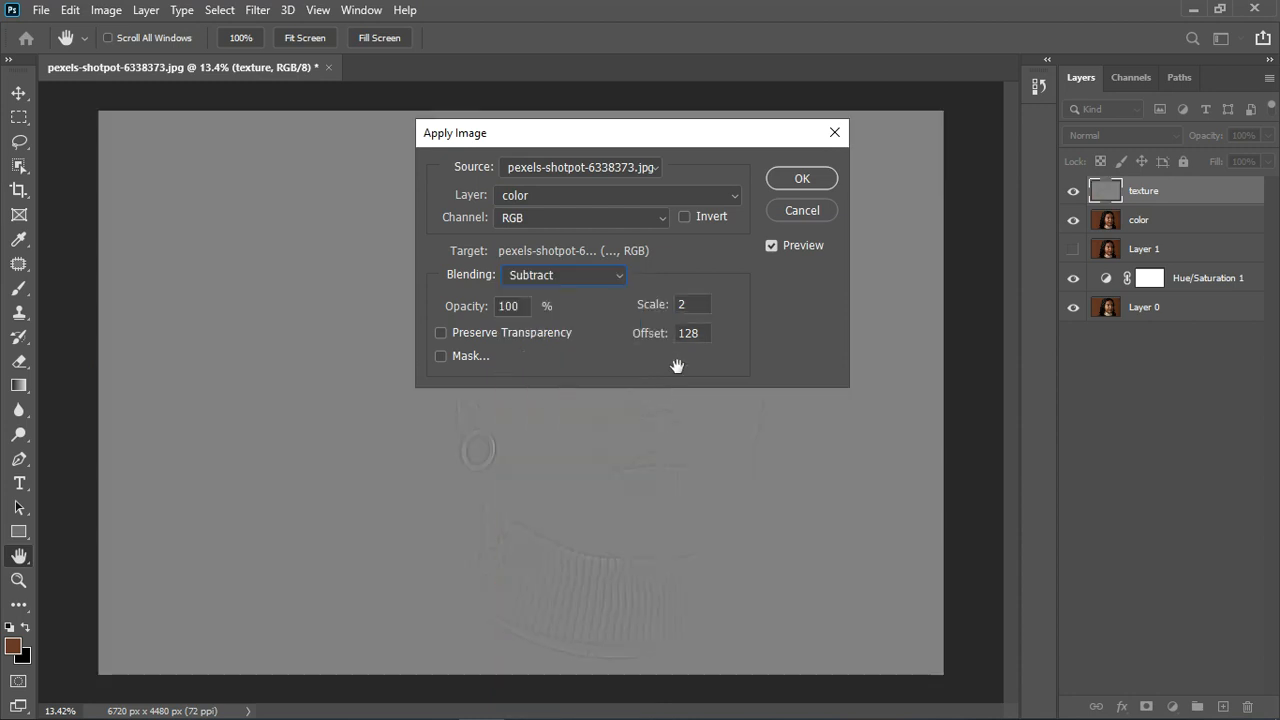
click(800, 182)
key(v)
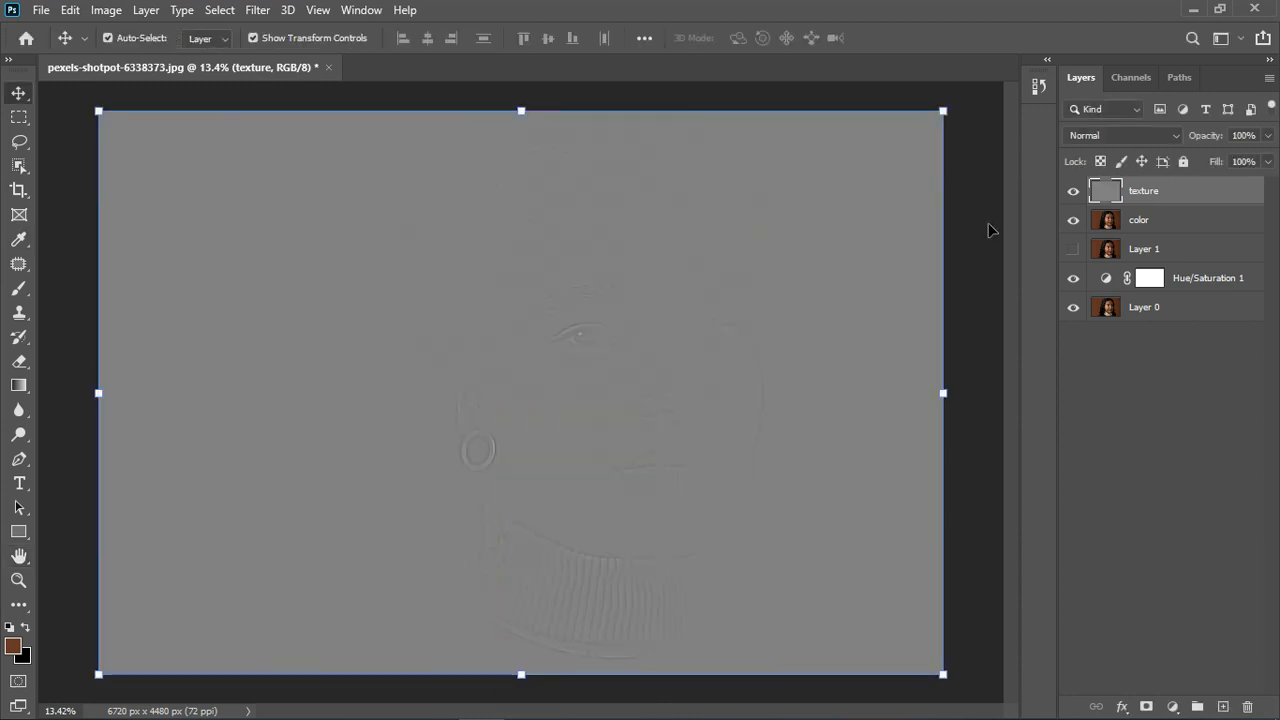
click(1150, 138)
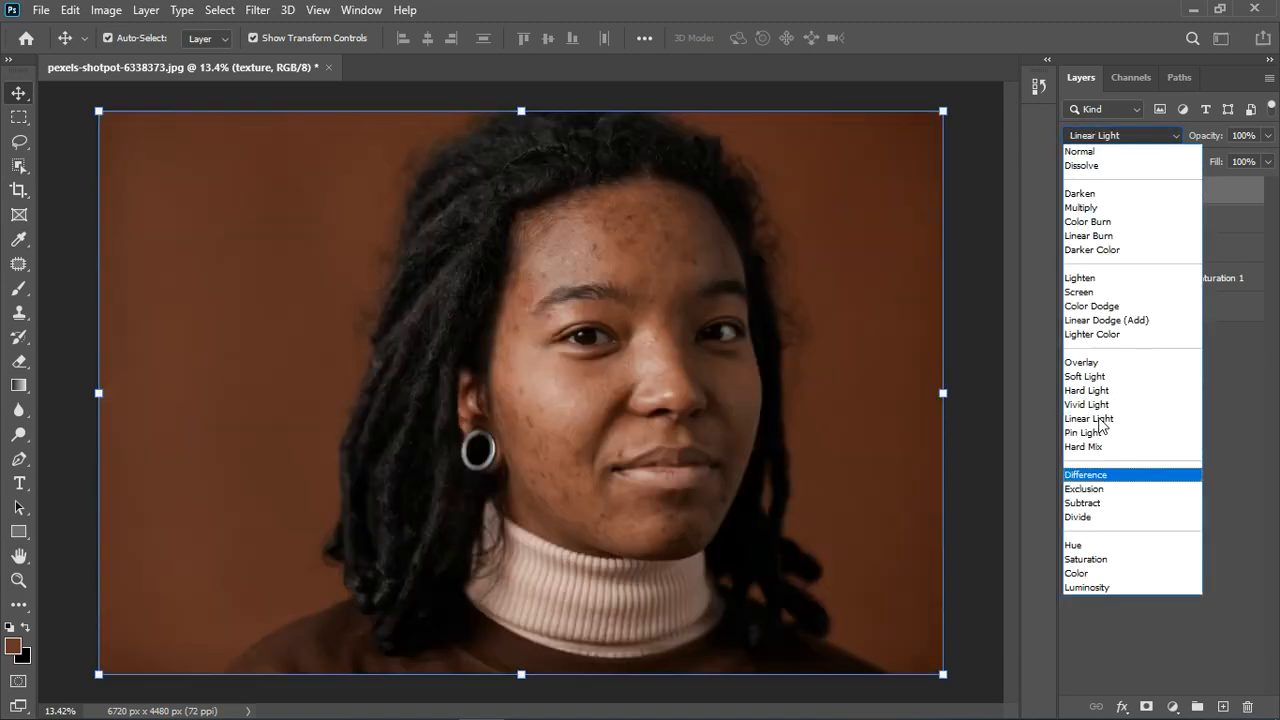
click(1099, 419)
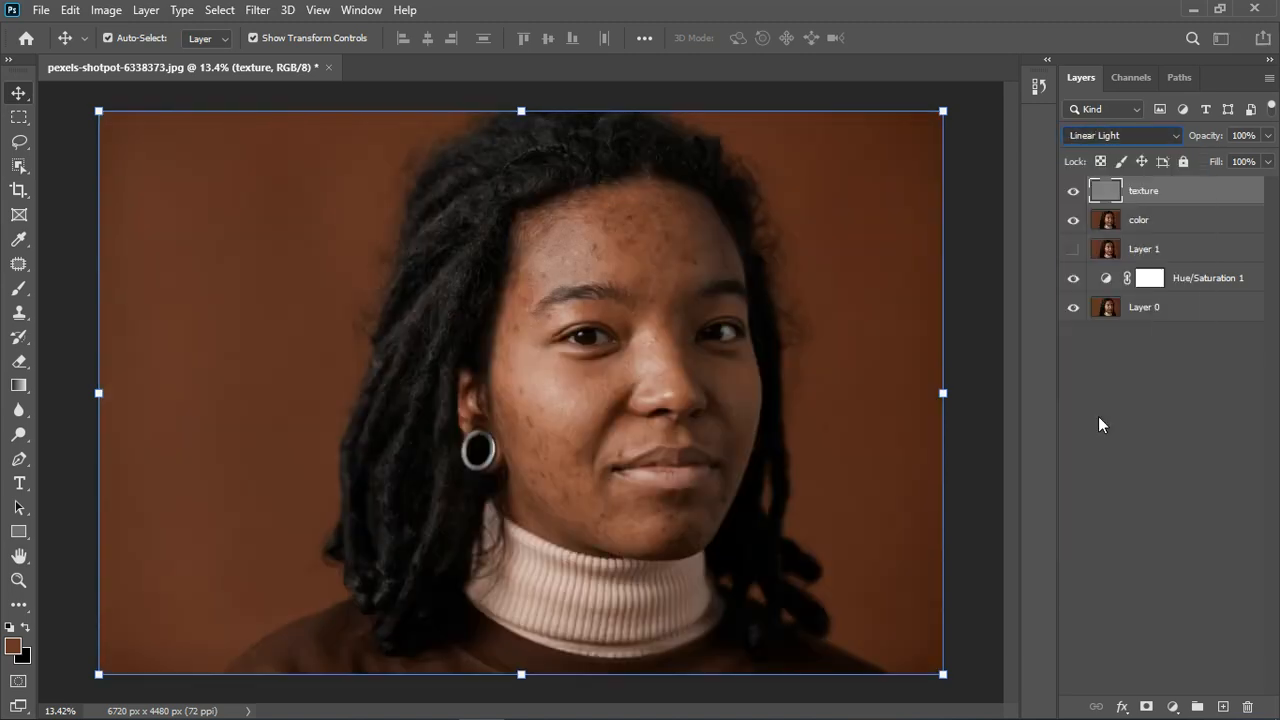
- Activate the color layer and set up the Mixer Brush with an empty brush load and a size of 250
click(1153, 226)
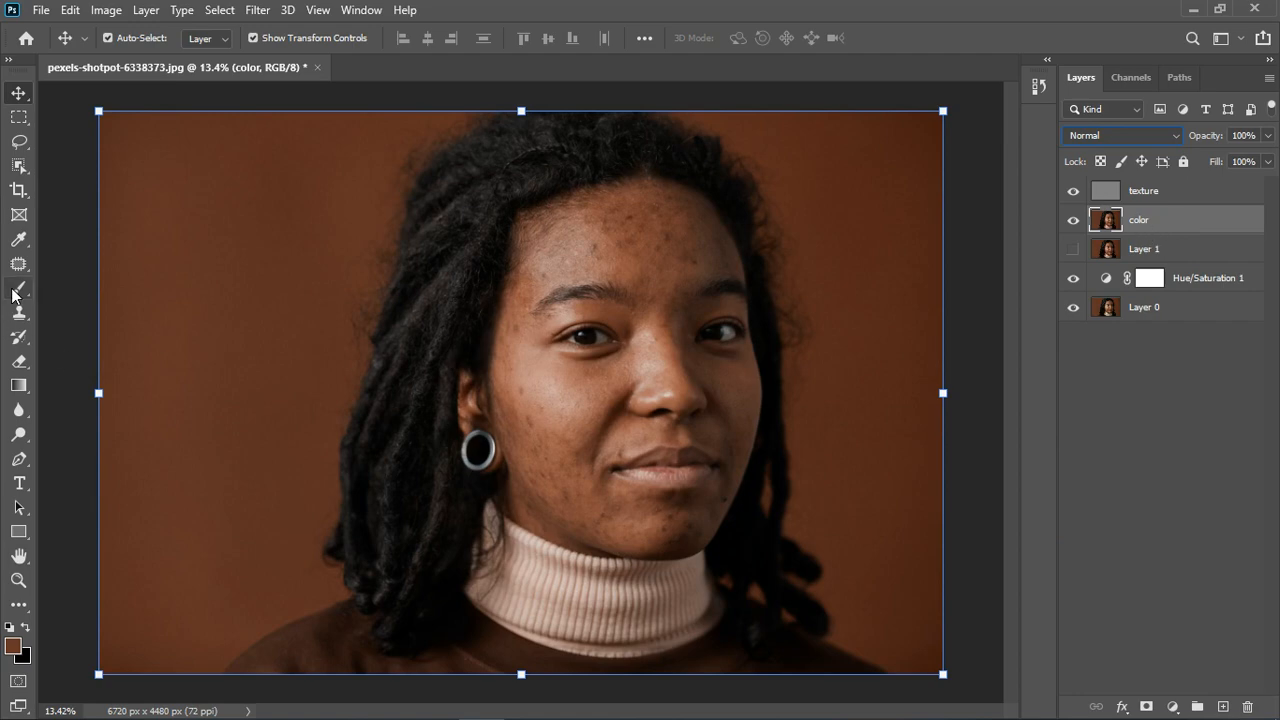
drag(15, 295, 62, 338)
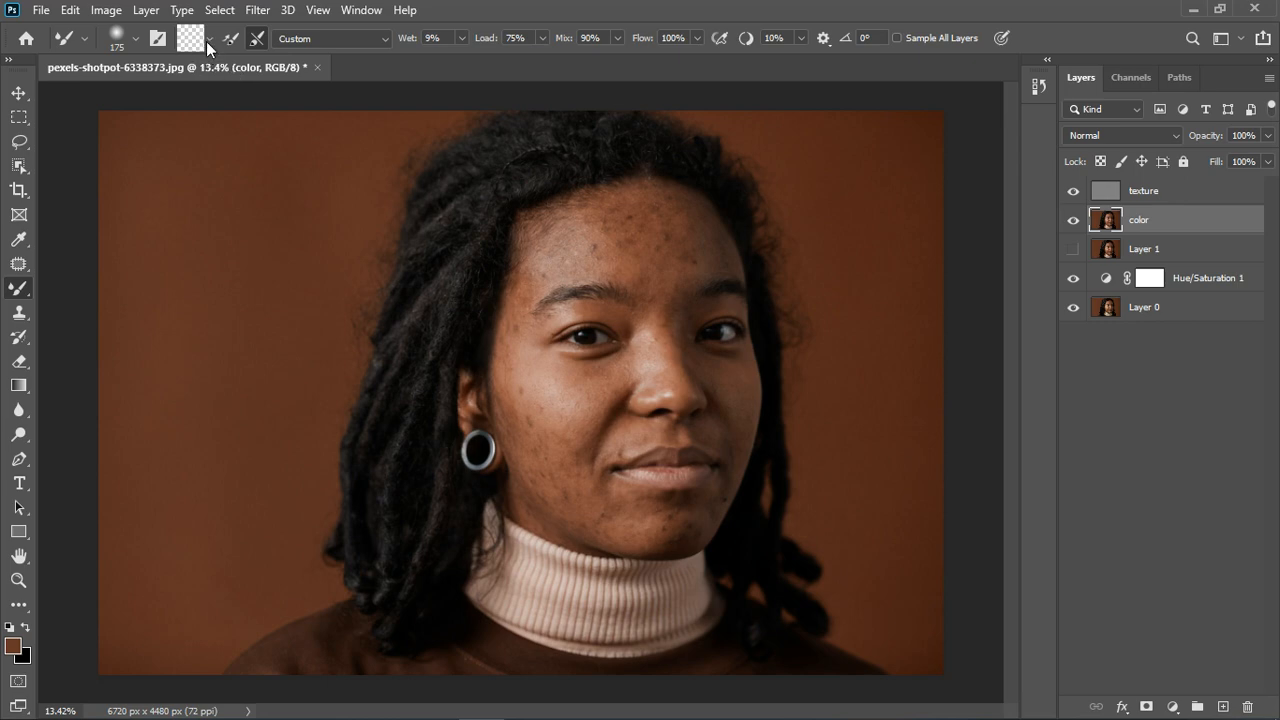
click(208, 40)
click(213, 75)
scroll(626, 242, up, 5)
key(bracketright)
key(bracketright)
key(bracketright)
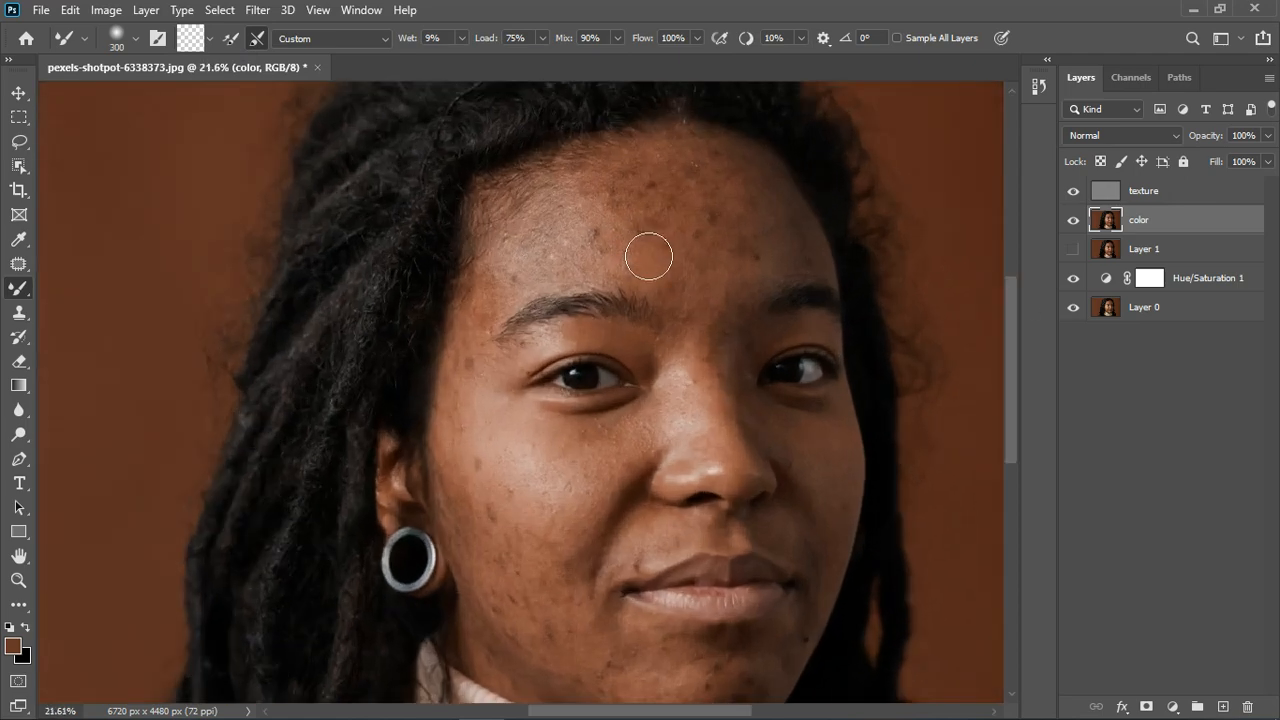
key(bracketleft)
key(bracketleft)
scroll(628, 246, up, 6)
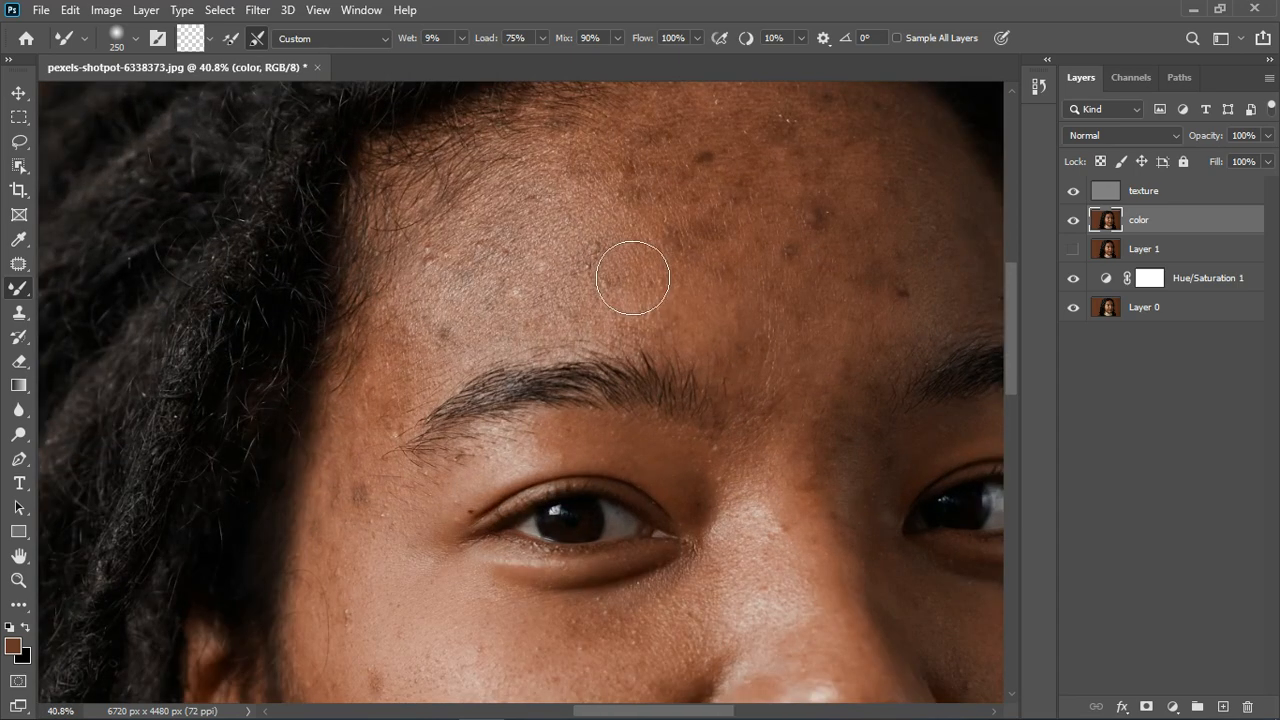
- Blend the dark spots on the forehead into the surrounding skin with the Mixer Brush, reducing its size to 150
mouse_move(633, 283)
mouse_down()
mouse_move(664, 329)
mouse_move(701, 330)
mouse_up()
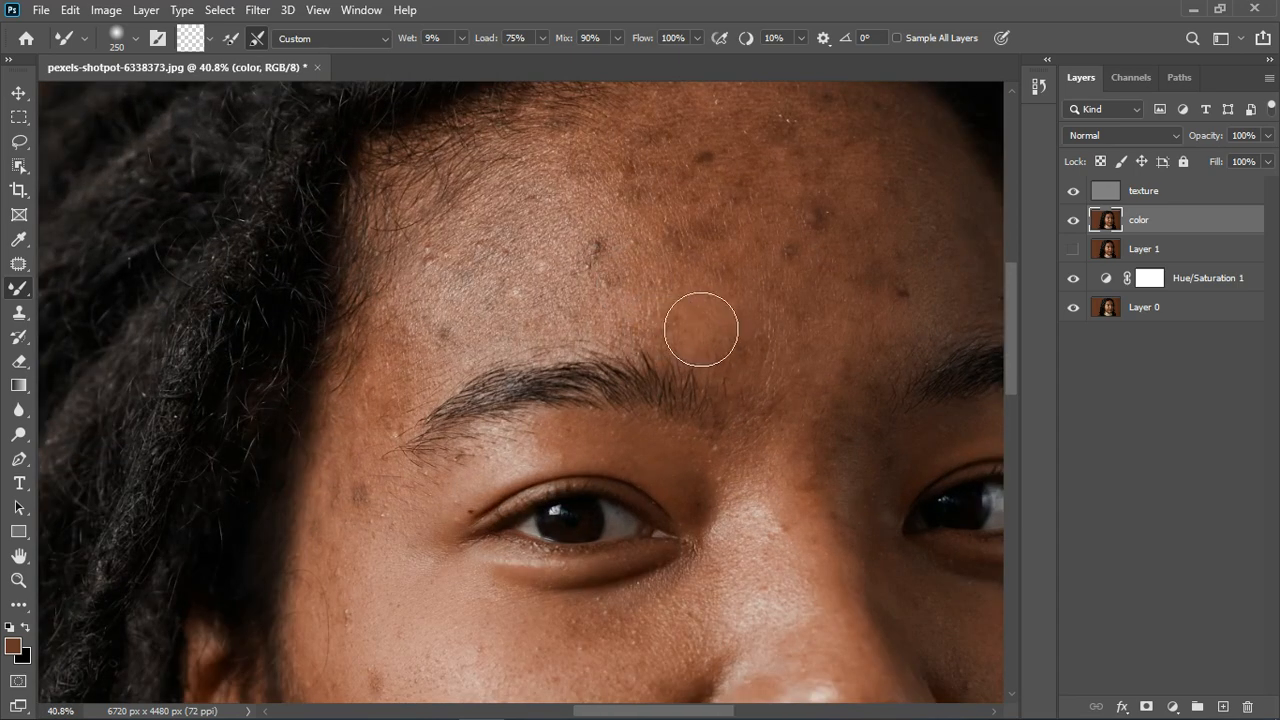
key(bracketleft)
key(bracketleft)
key(bracketleft)
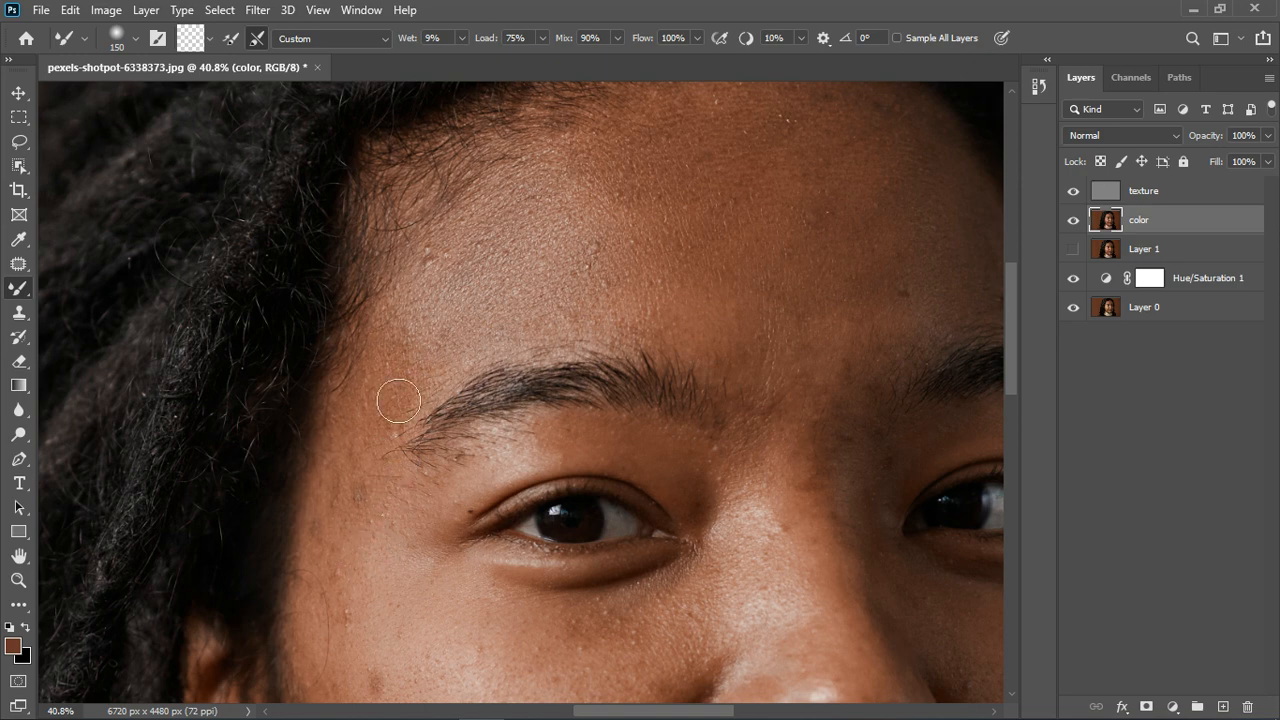
- Blend the uneven skin on the cheeks and lower face with the Mixer Brush, enlarging it to 200
scroll(399, 401, down, 5)
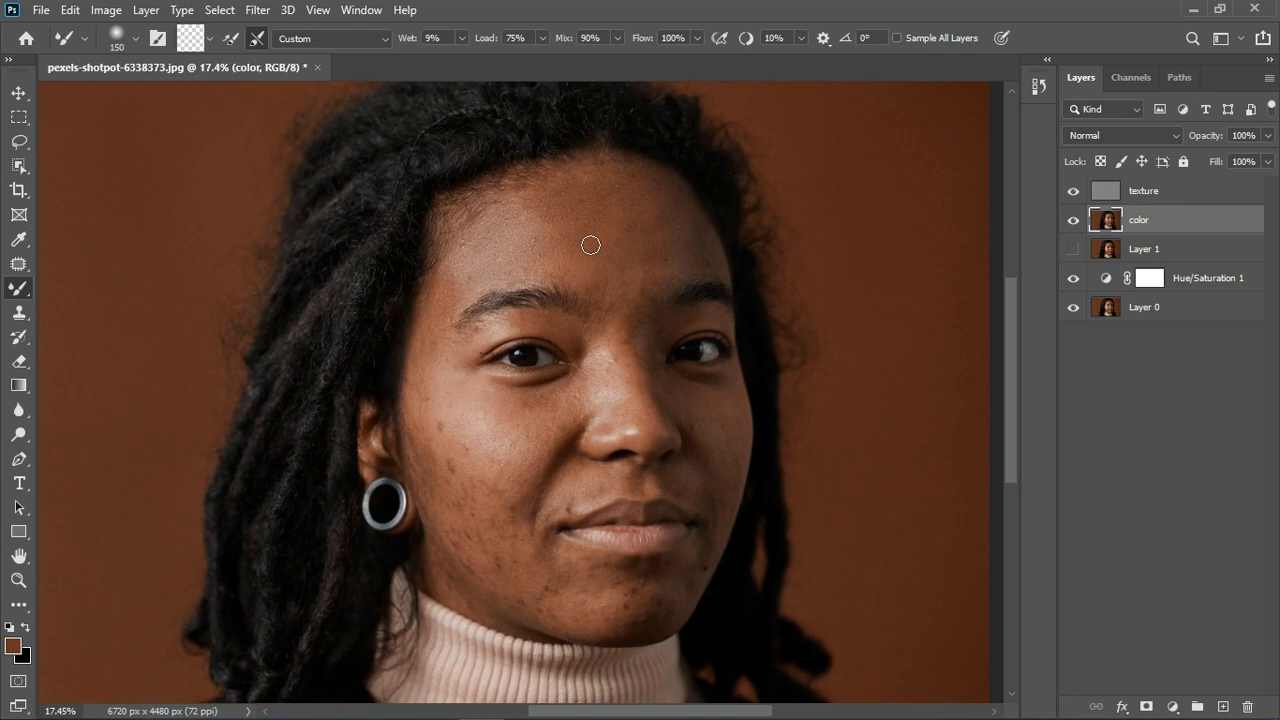
scroll(590, 245, up, 1)
scroll(663, 249, up, 1)
key(bracketright)
key(bracketright)
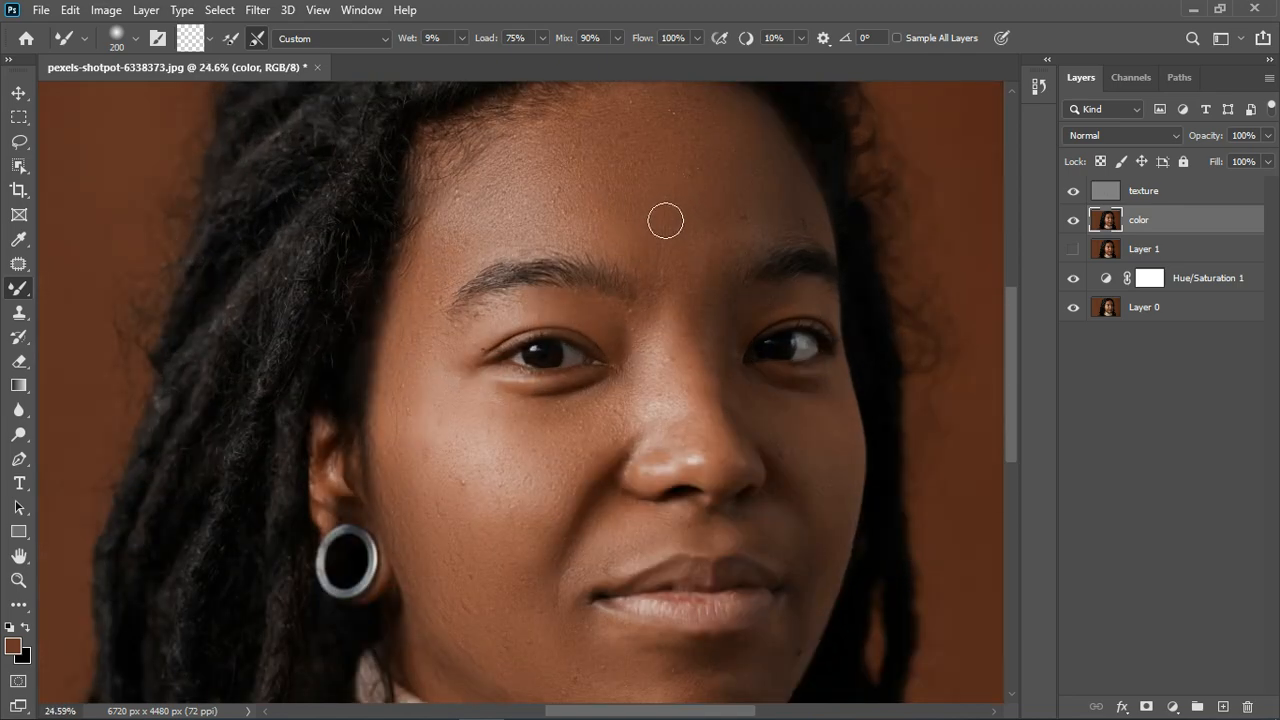
- On the texture layer, clone clean skin texture over the bumps in the middle of the forehead with the Clone Stamp
click(1200, 200)
key(shift+alt+j)
click(20, 313)
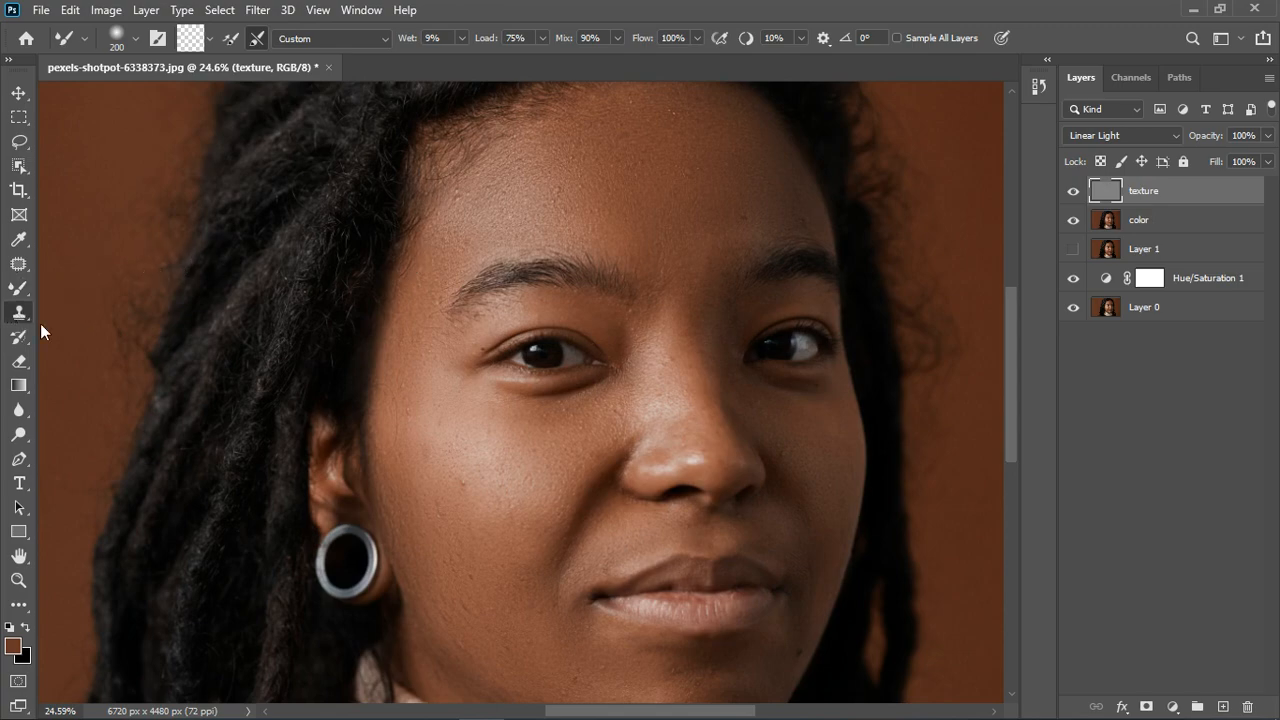
scroll(605, 200, up, 3)
scroll(589, 249, down, 2)
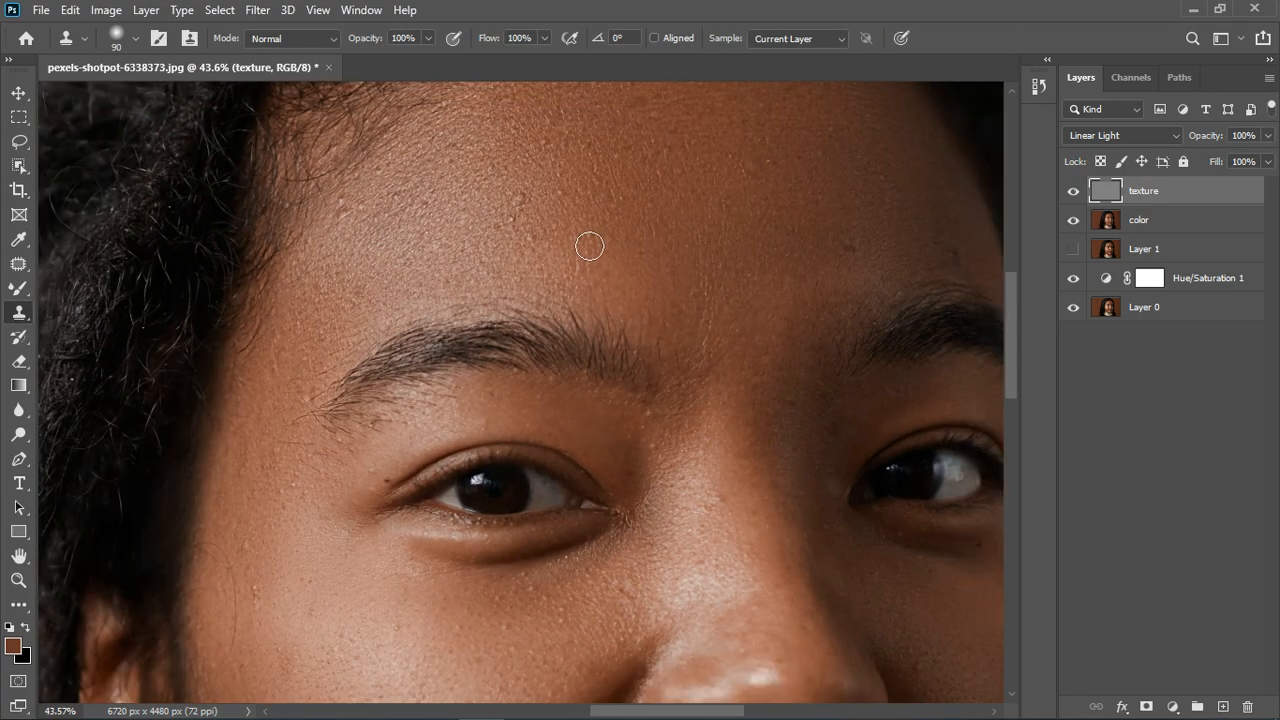
scroll(526, 203, up, 2)
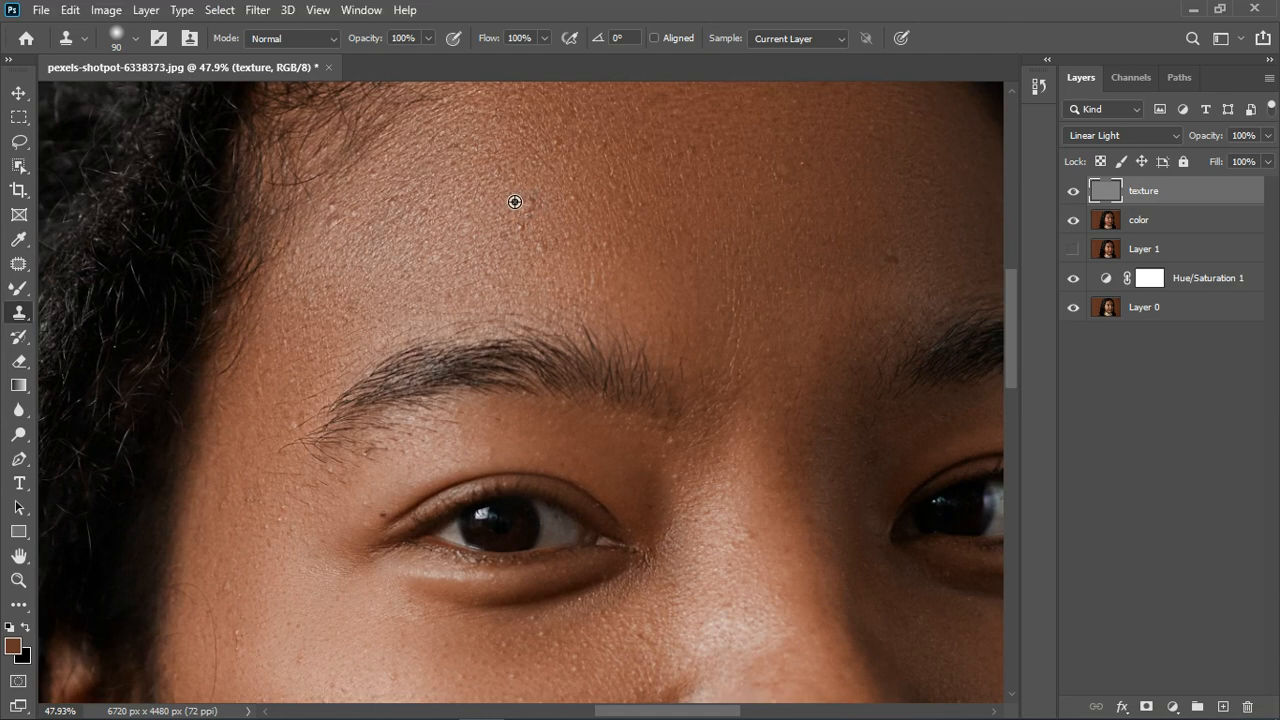
alt+click(515, 202)
click(525, 212)
mouse_move(528, 209)
mouse_down()
mouse_move(534, 247)
mouse_move(557, 271)
mouse_move(611, 252)
mouse_up()
alt+click(584, 209)
drag(578, 201, 589, 211)
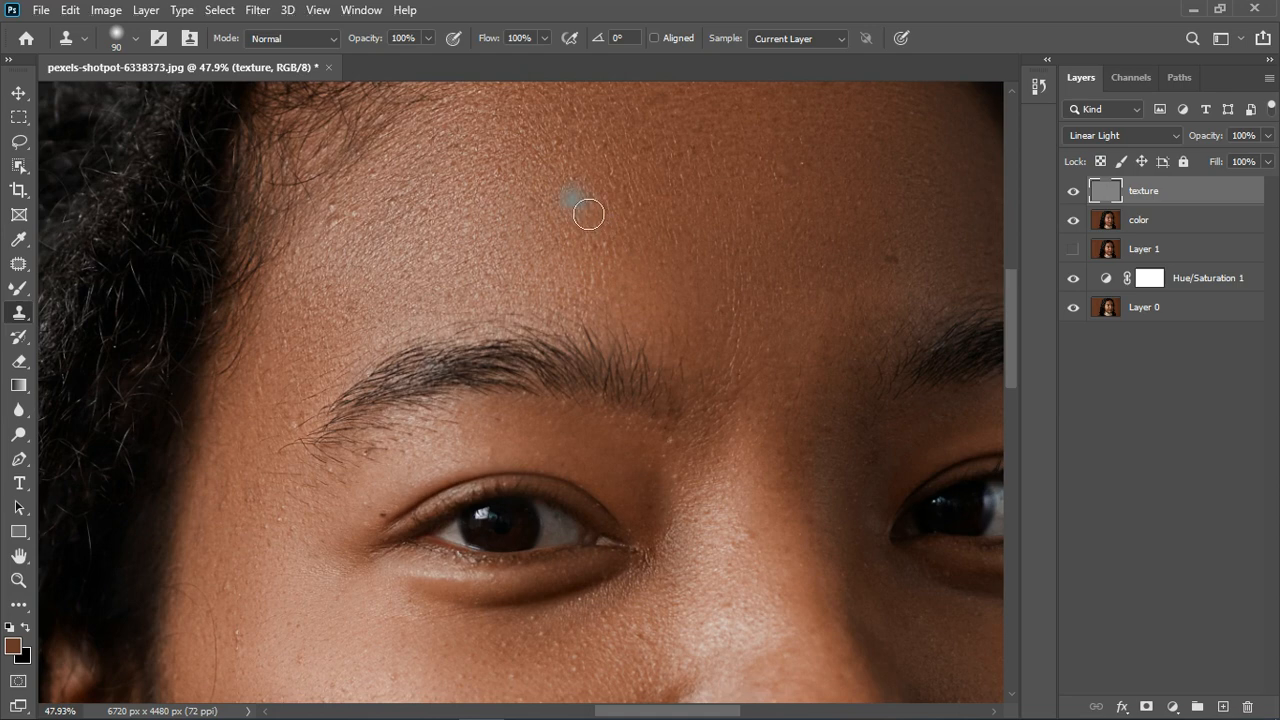
- Clone nearby skin texture over the blemishes beside the hairline and above the eyebrow farther from the earring
alt+click(360, 260)
mouse_move(359, 231)
mouse_down()
mouse_move(347, 230)
mouse_move(365, 246)
mouse_up()
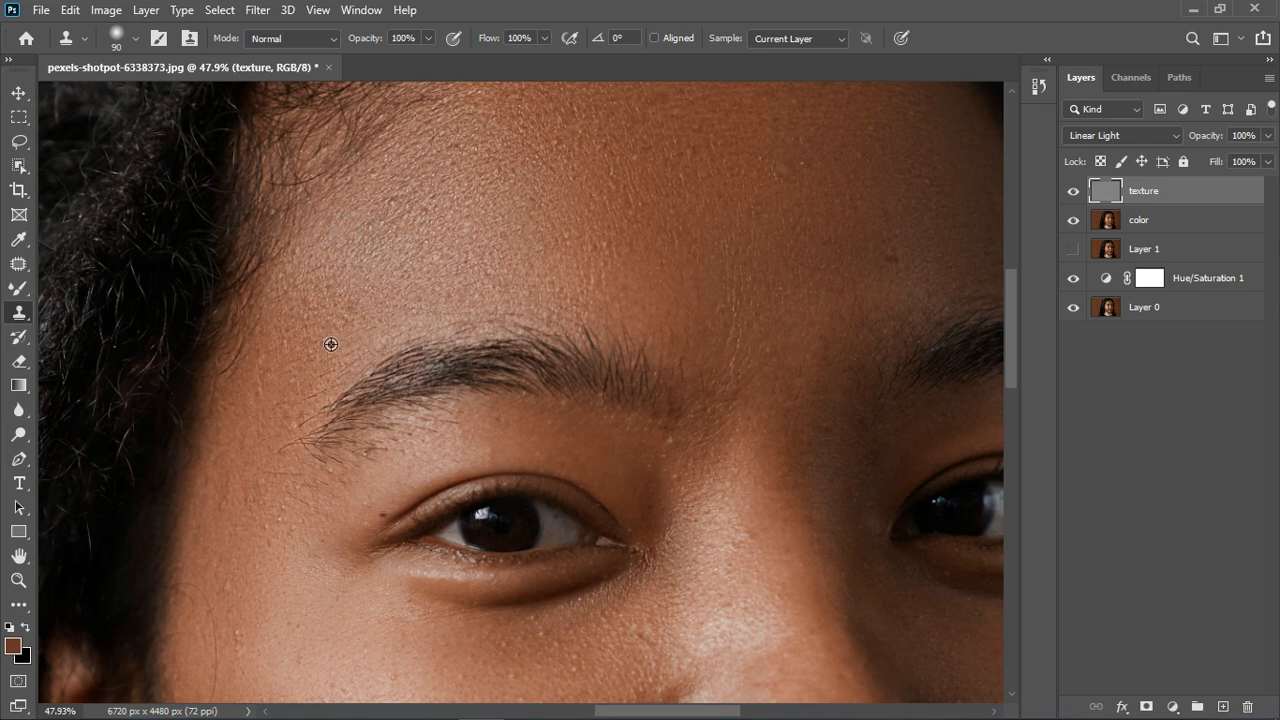
alt+click(870, 297)
click(853, 283)
drag(906, 272, 921, 260)
click(921, 274)
scroll(811, 286, down, 5)
scroll(766, 366, up, 2)
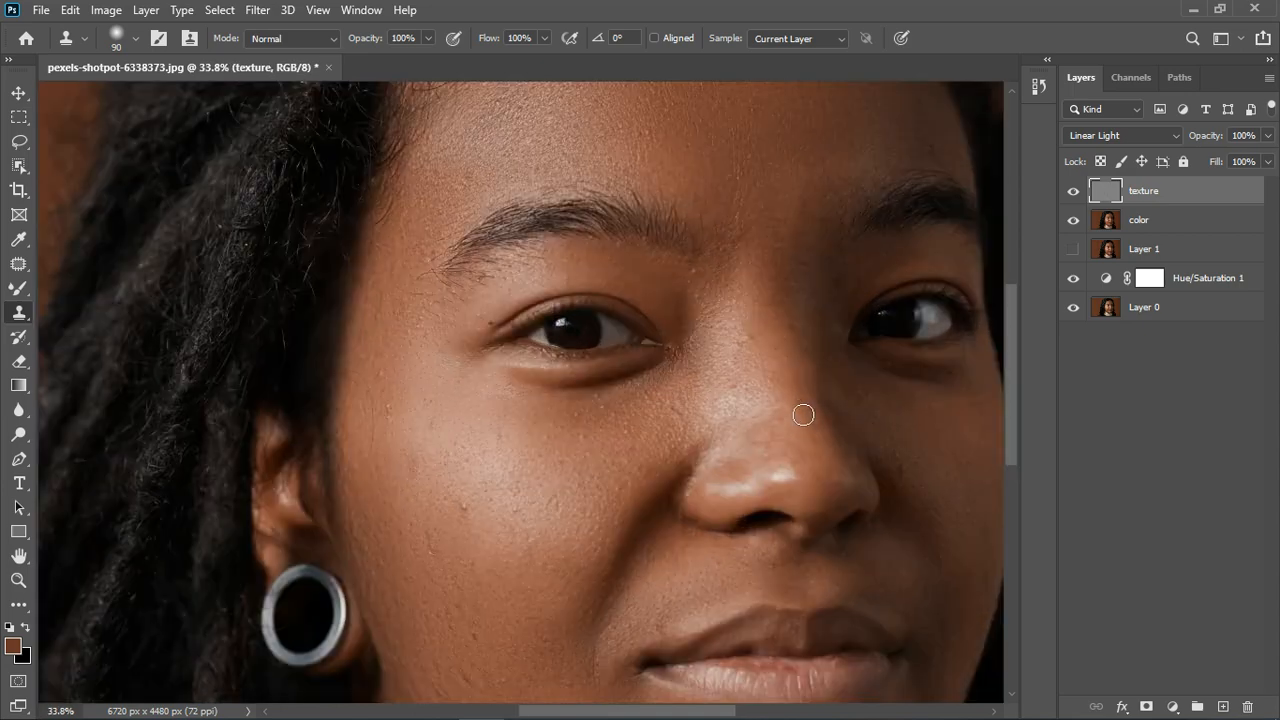
- Clone clean skin texture over the blemishes on the nose bridge, beside the nose and on the cheek with the Clone Stamp
scroll(770, 385, up, 2)
alt+click(738, 358)
mouse_move(750, 326)
mouse_down()
mouse_move(746, 311)
mouse_move(737, 322)
mouse_up()
alt+click(783, 360)
click(601, 411)
alt+click(499, 459)
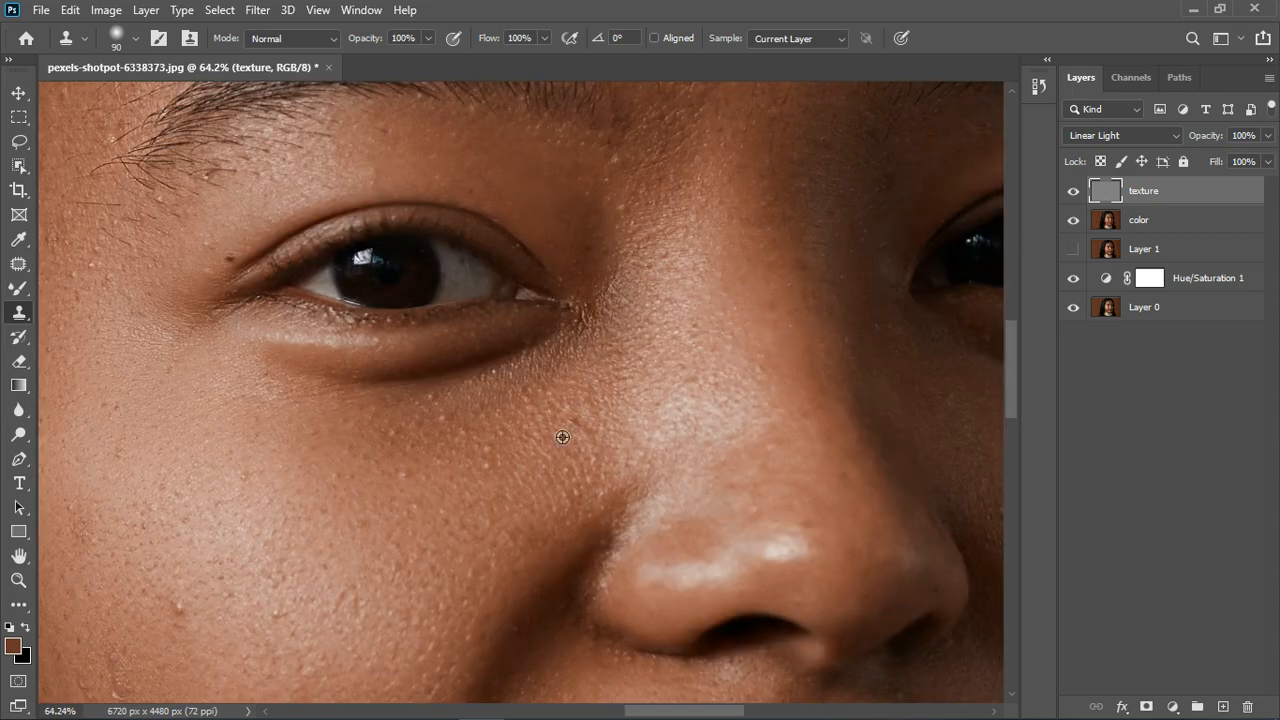
click(597, 440)
alt+click(231, 616)
click(180, 609)
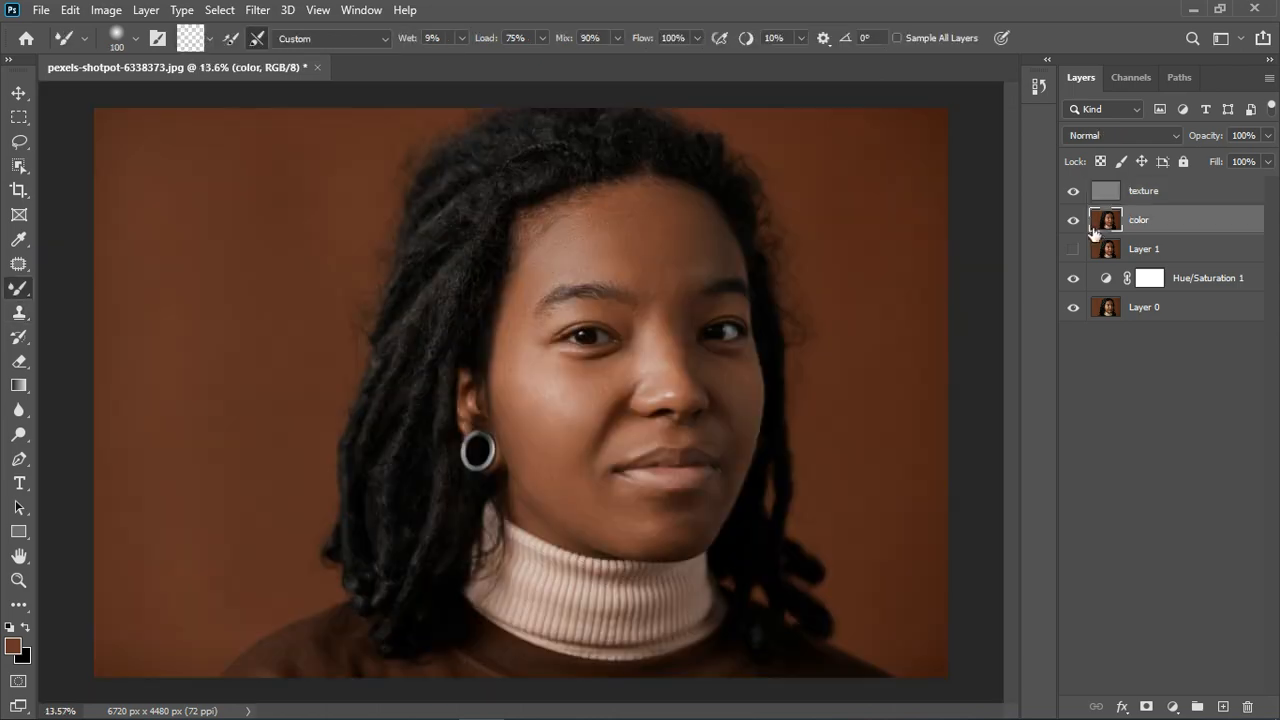
- Group the color and texture layers together
shift+click(1184, 203)
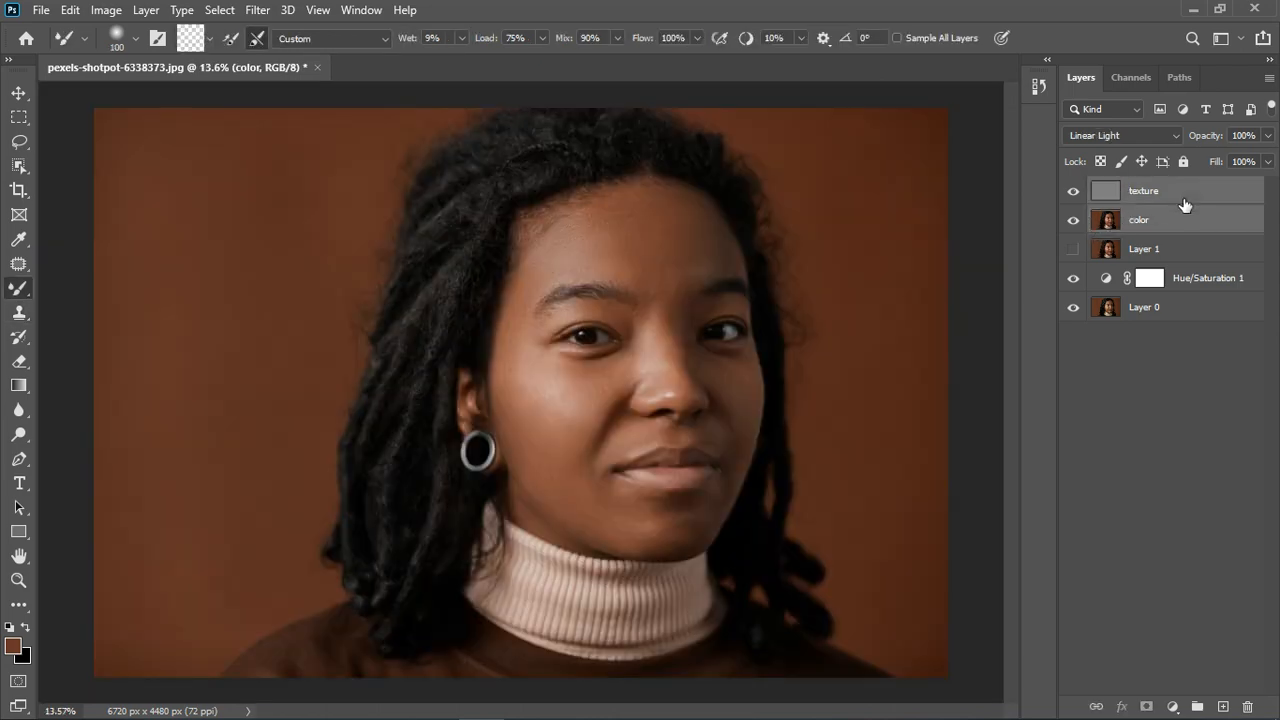
click(1197, 707)
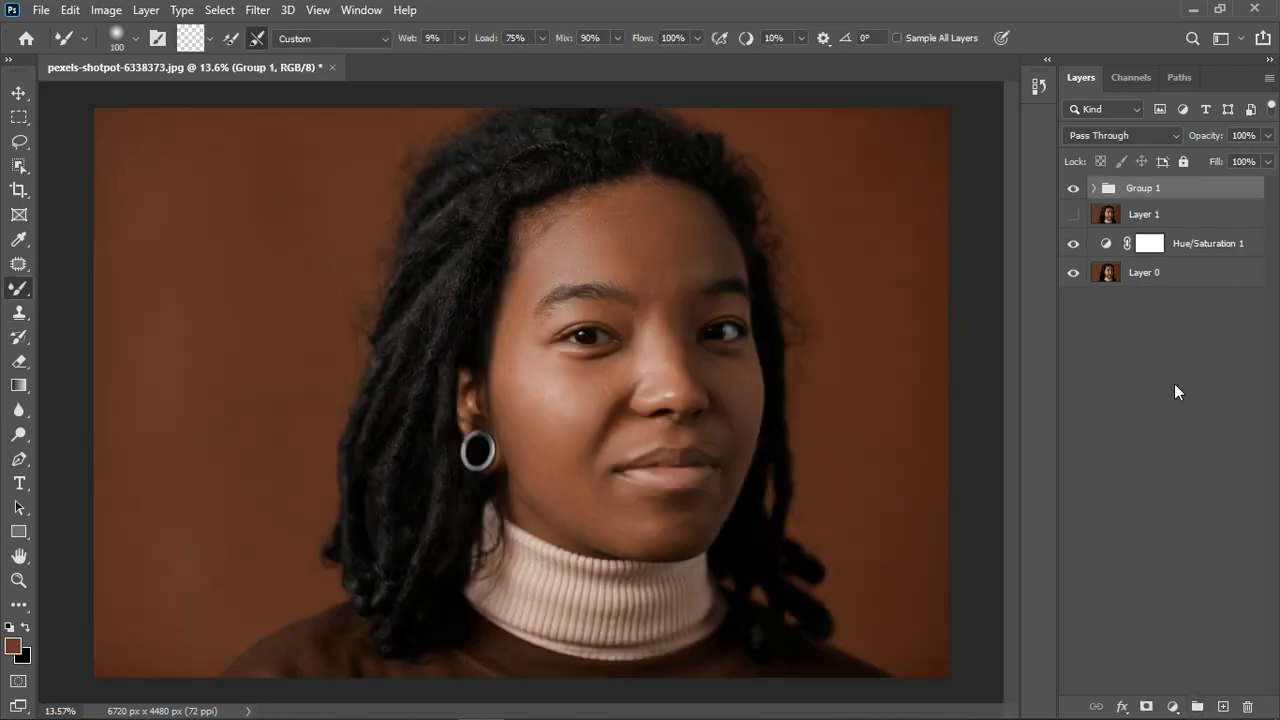
- Compare the portrait with the retouching group hidden and shown, and examine the smoothed skin at different magnifications
click(1074, 189)
click(1078, 194)
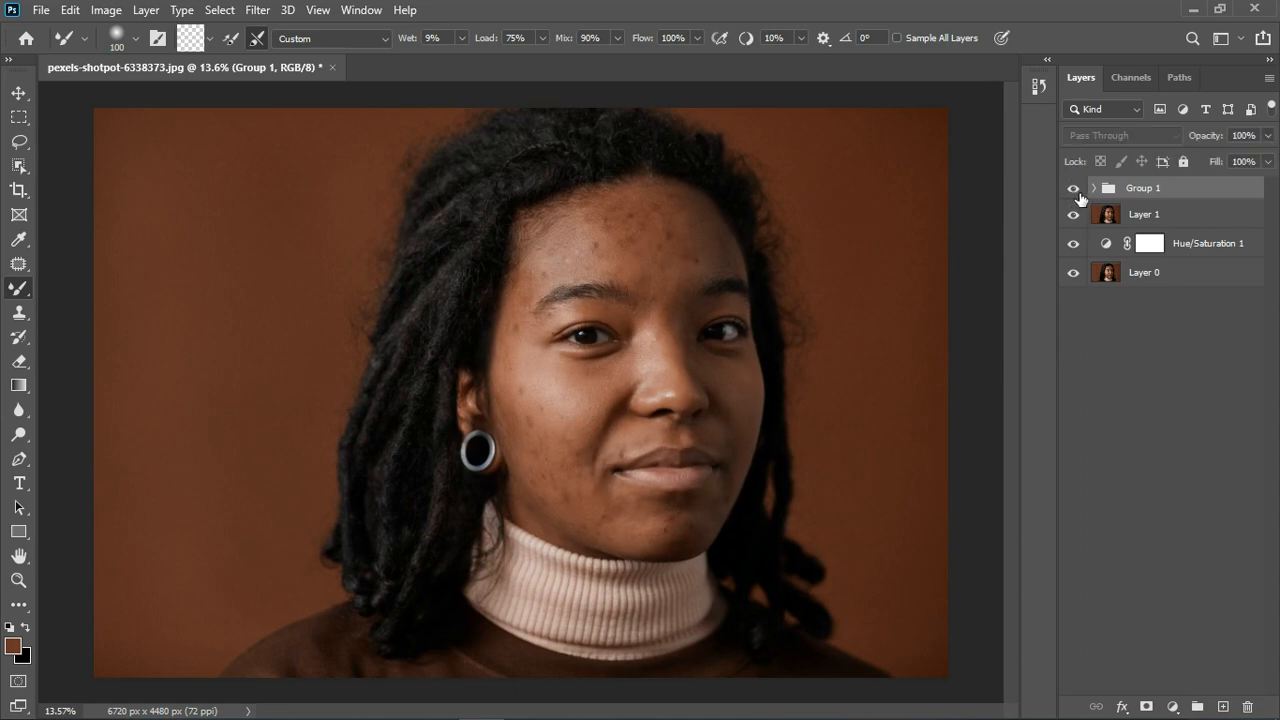
click(1077, 193)
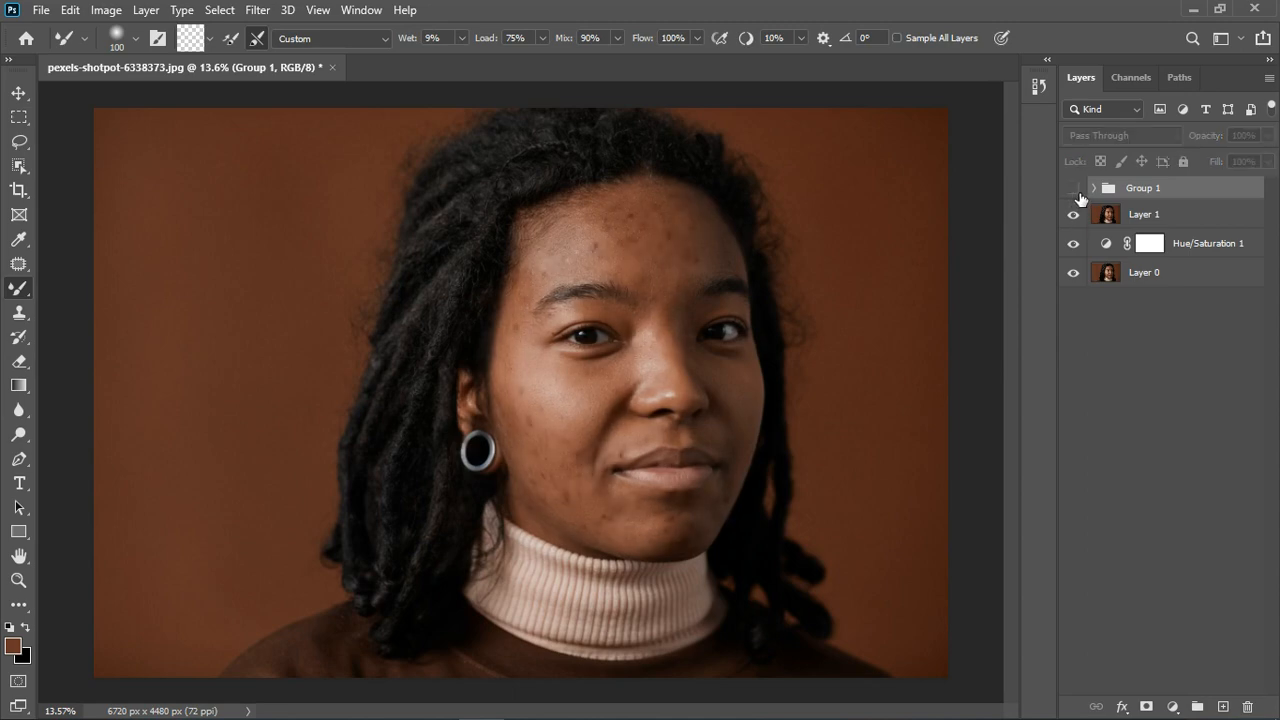
click(1078, 194)
scroll(677, 370, up, 3)
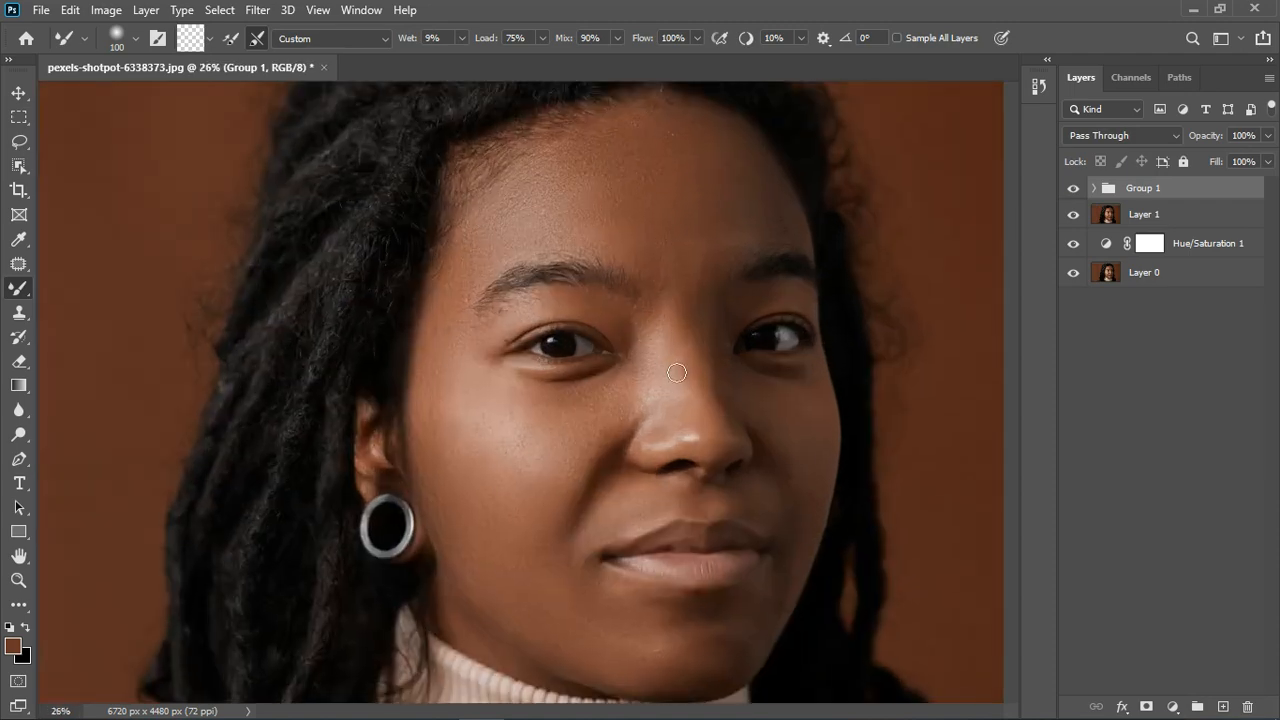
scroll(699, 351, down, 1)
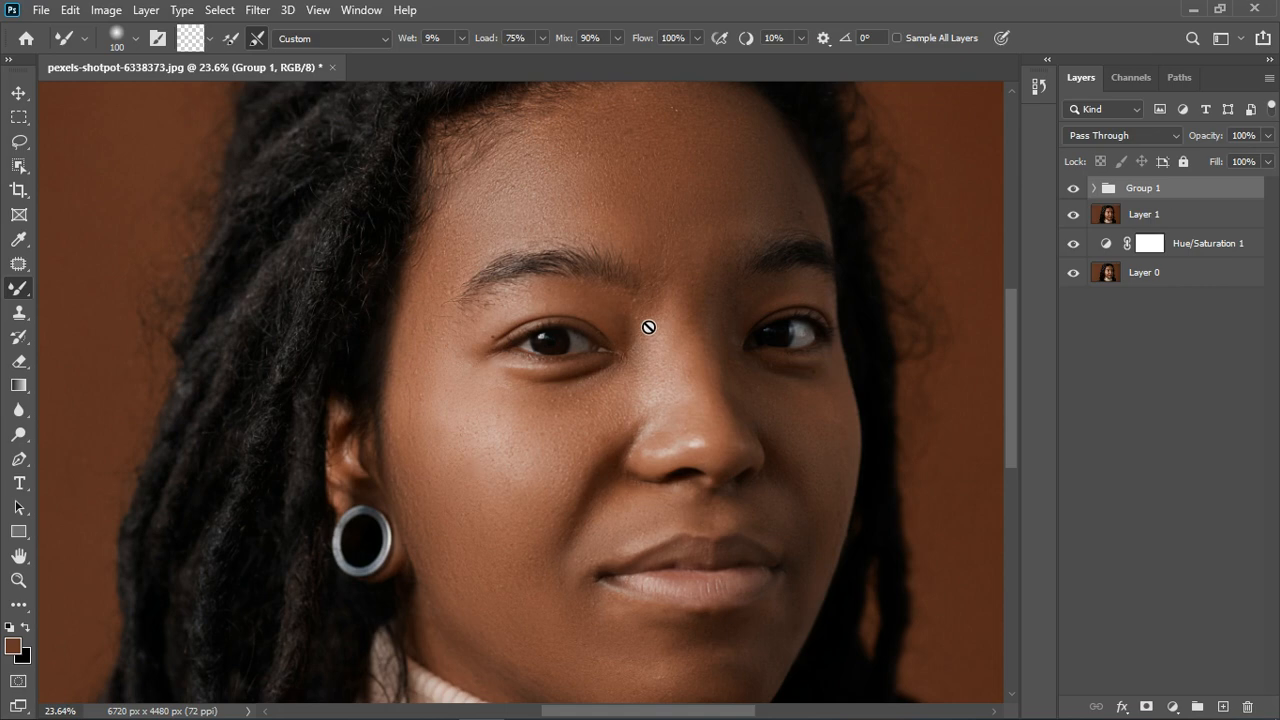
scroll(653, 327, down, 1)
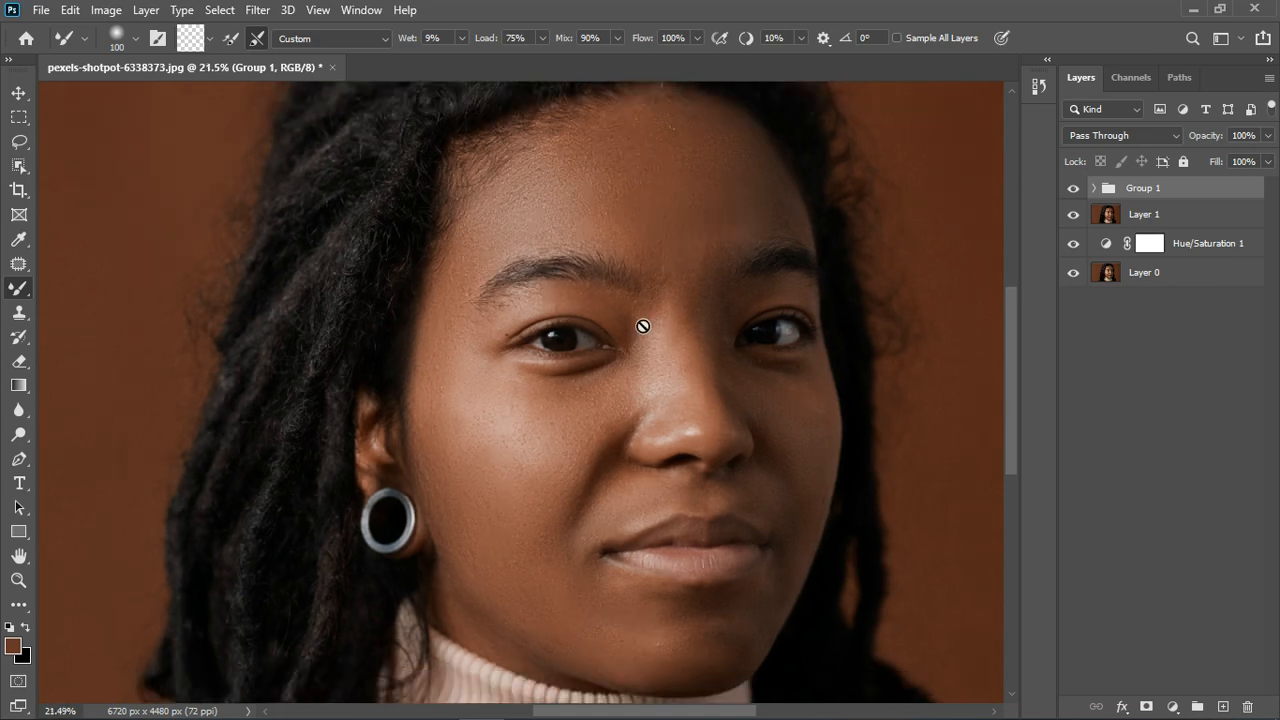
scroll(638, 324, down, 1)
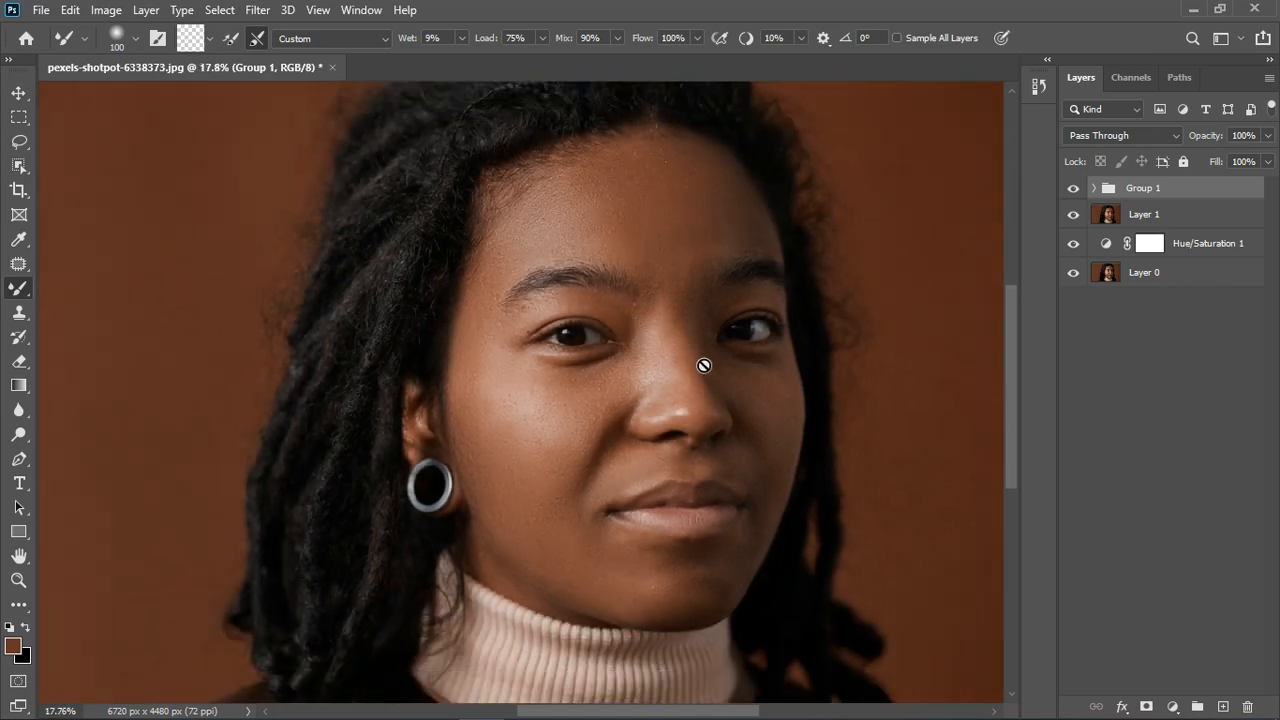
scroll(706, 361, down, 1)
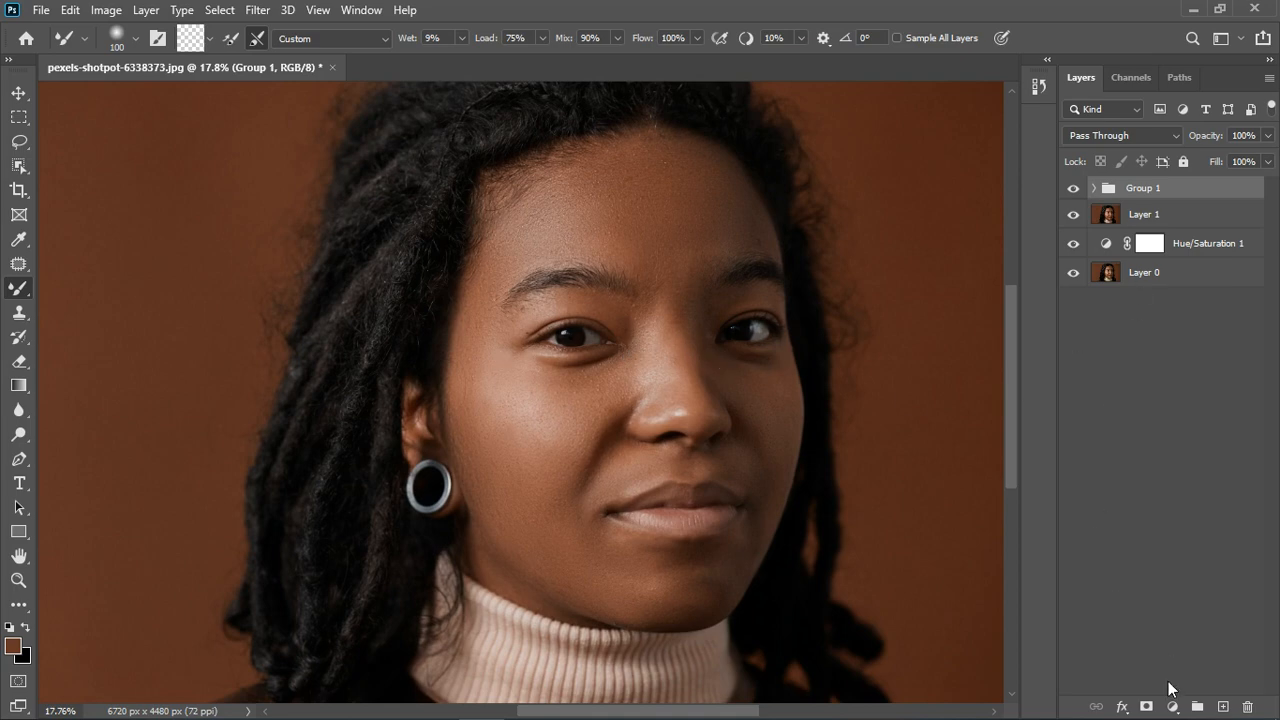
- Add a solid color fill layer in #693827 above the group and hide it to reveal the portrait
click(1173, 706)
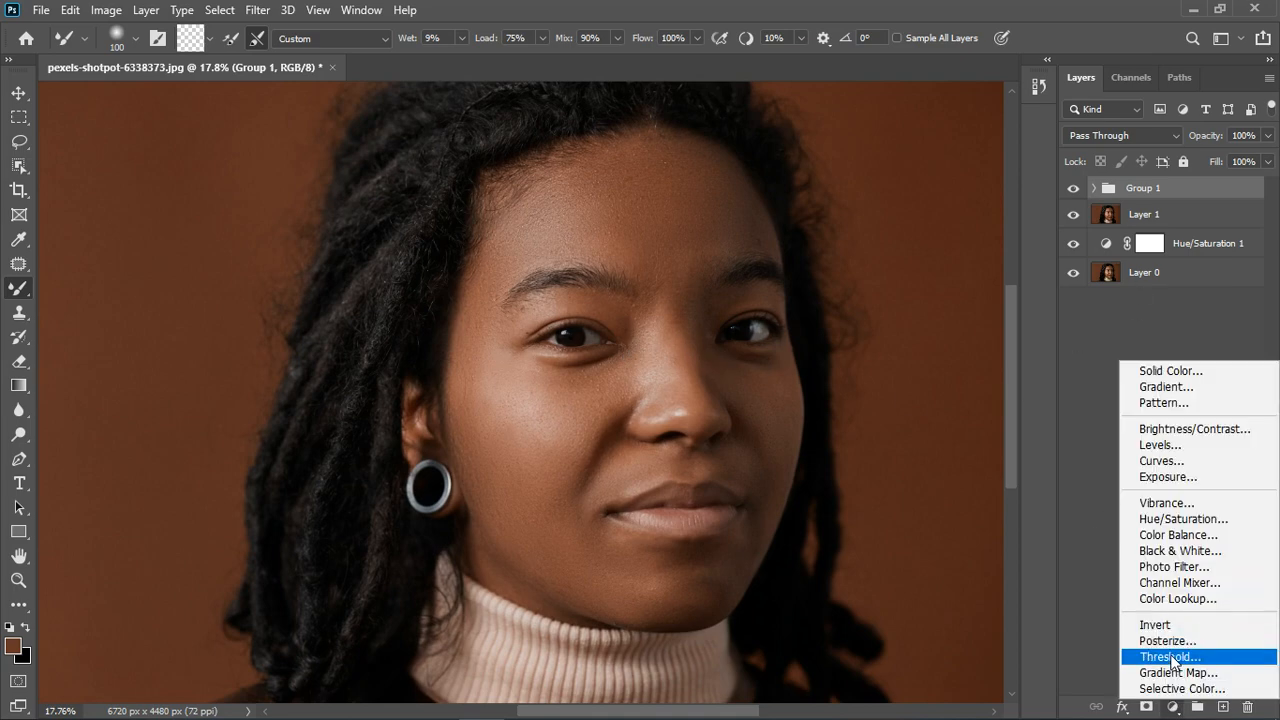
click(1192, 367)
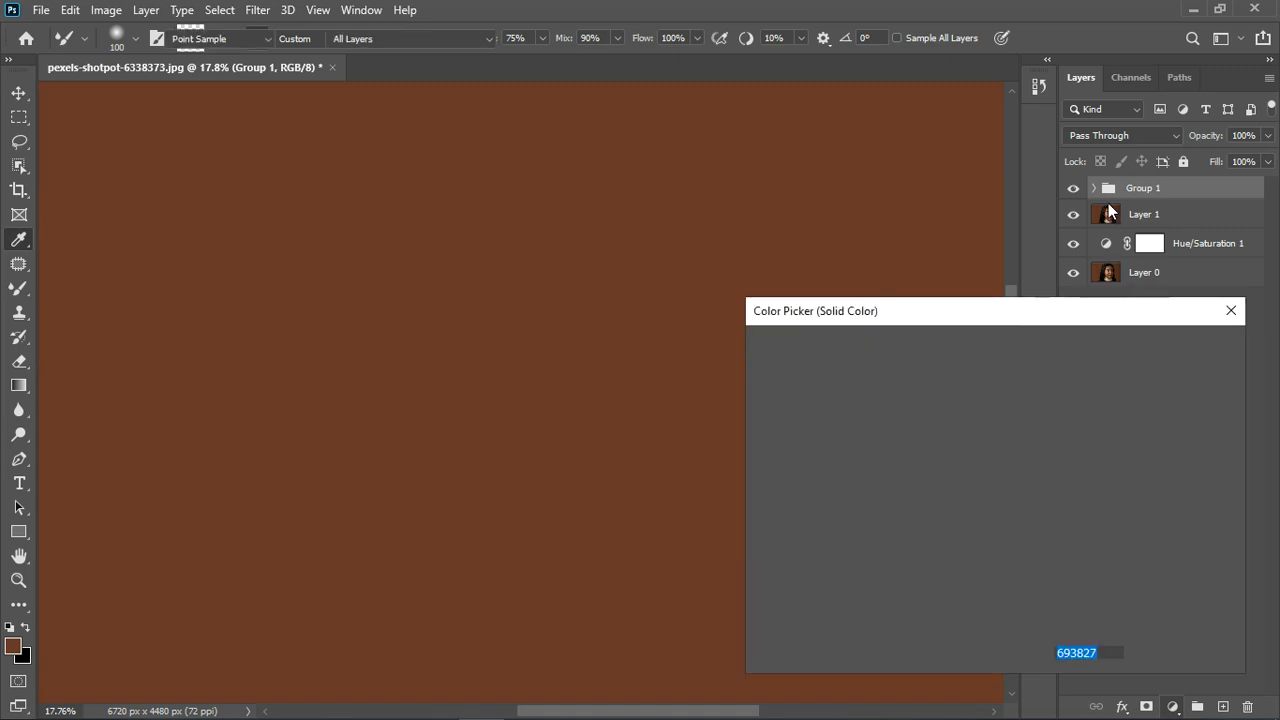
click(1175, 347)
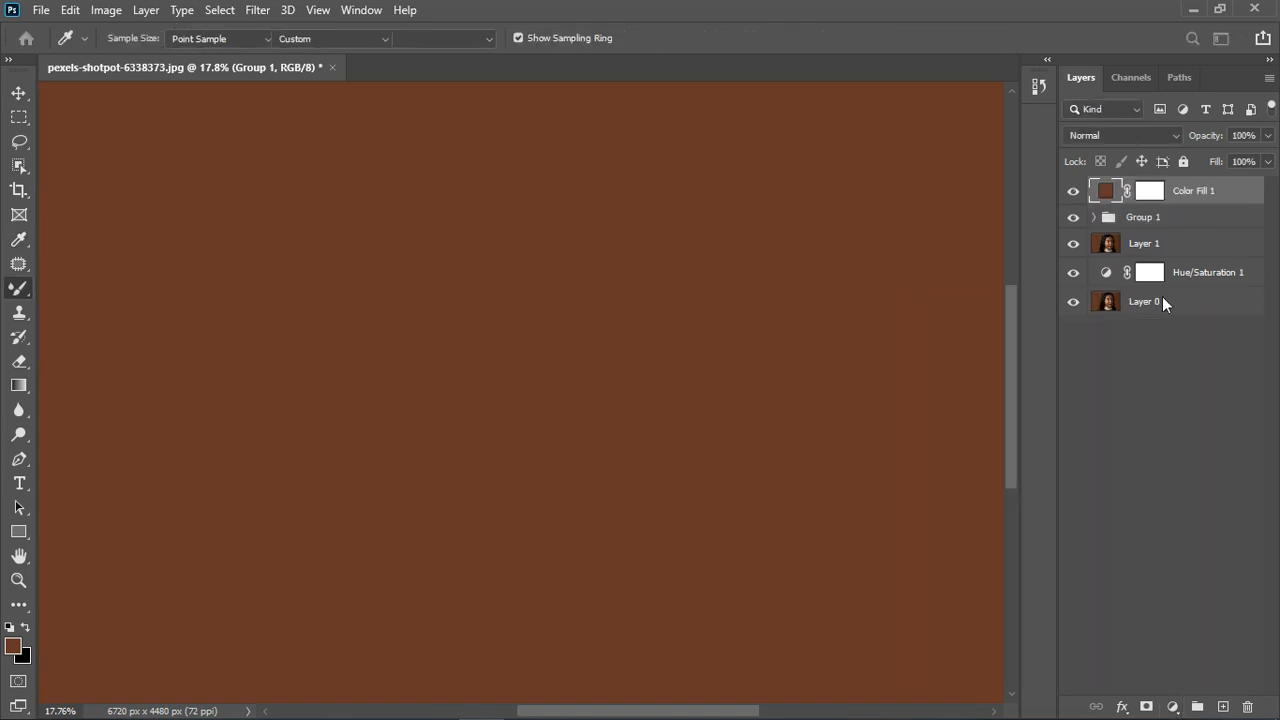
click(1076, 195)
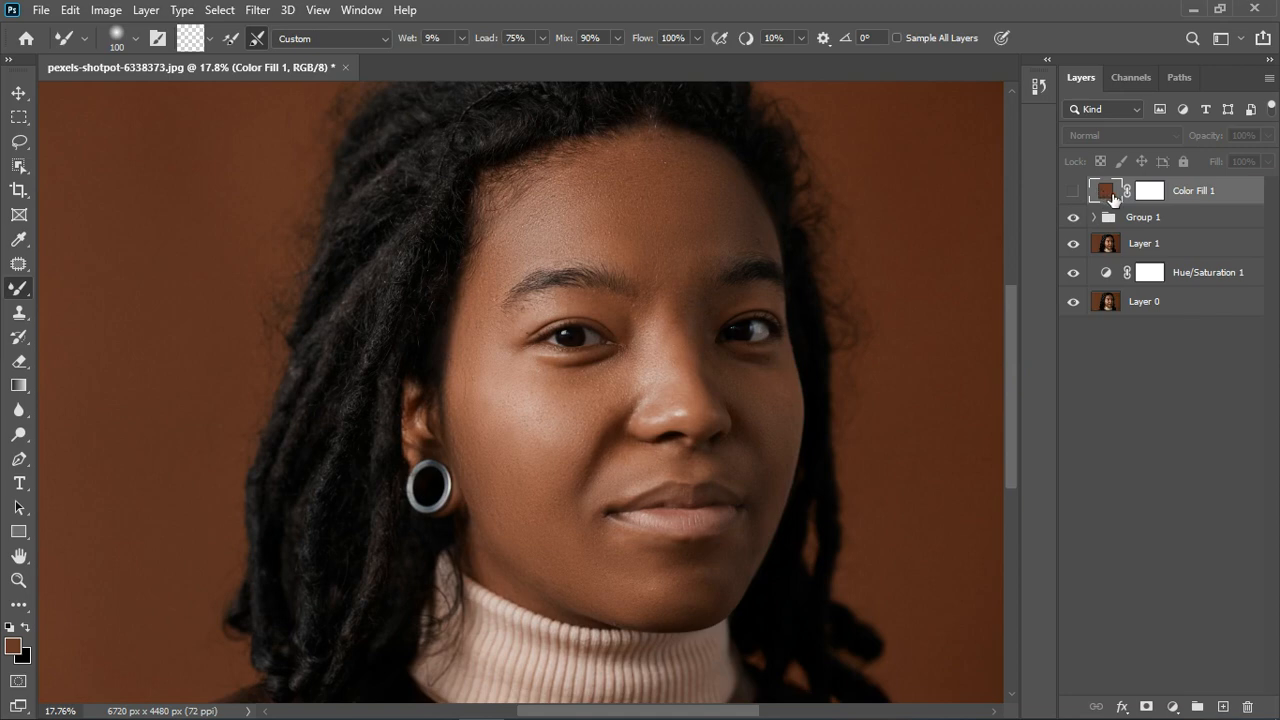
- Recolor the fill layer with a tone sampled from the white of the eye, brightened to 55%
double_click(1108, 192)
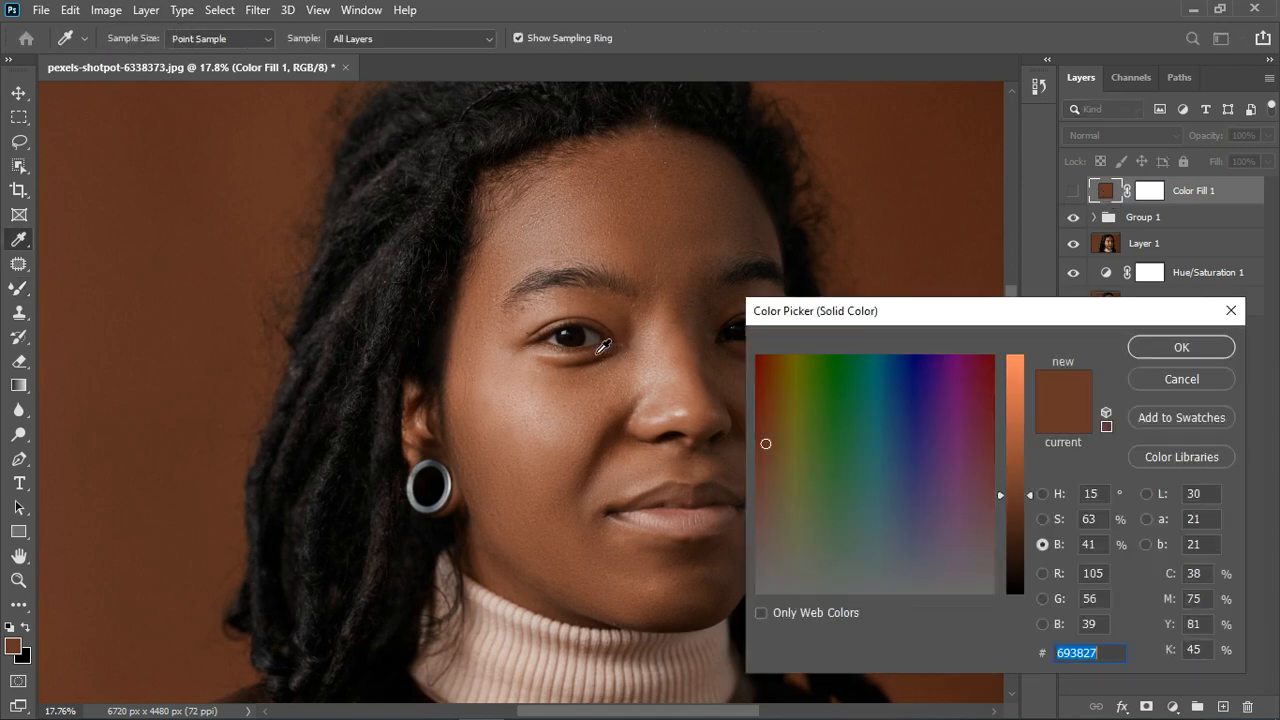
click(600, 348)
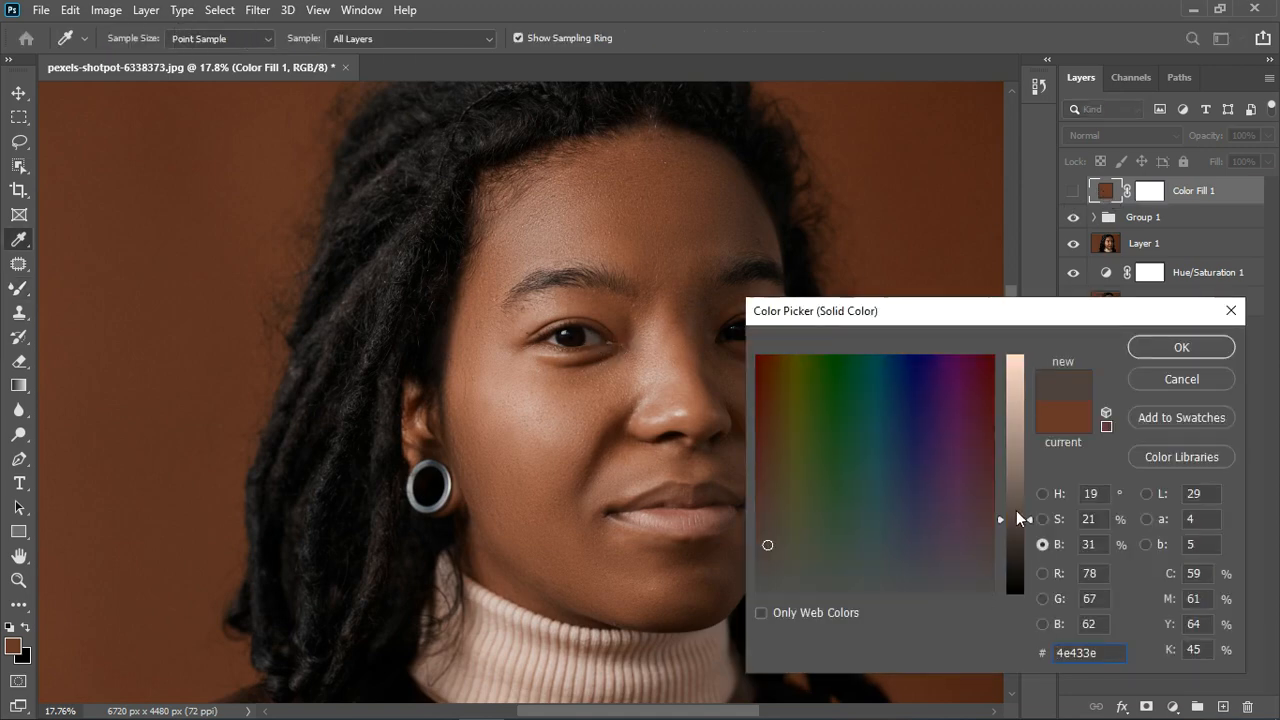
drag(1026, 519, 1033, 462)
click(1146, 350)
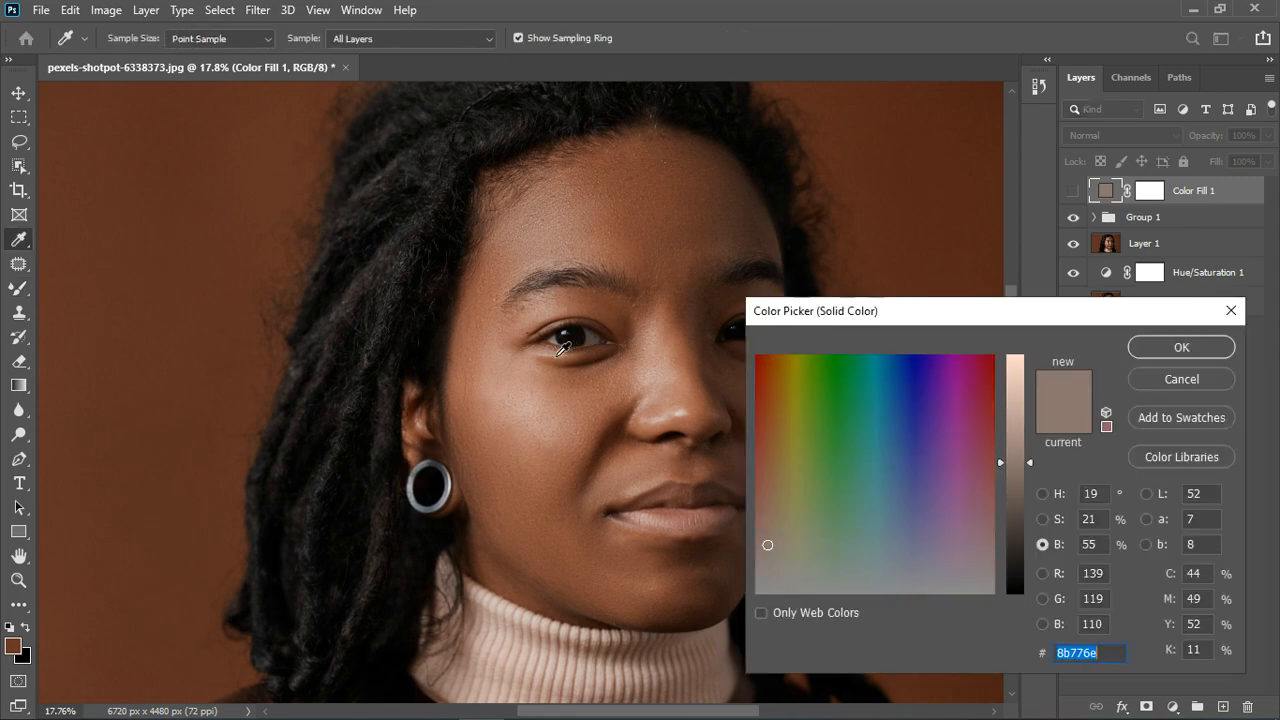
- Resample the fill color from the white of the eye nearer the earring, raise its brightness to 65%, and show the fill layer
click(558, 351)
drag(919, 318, 1012, 314)
click(766, 340)
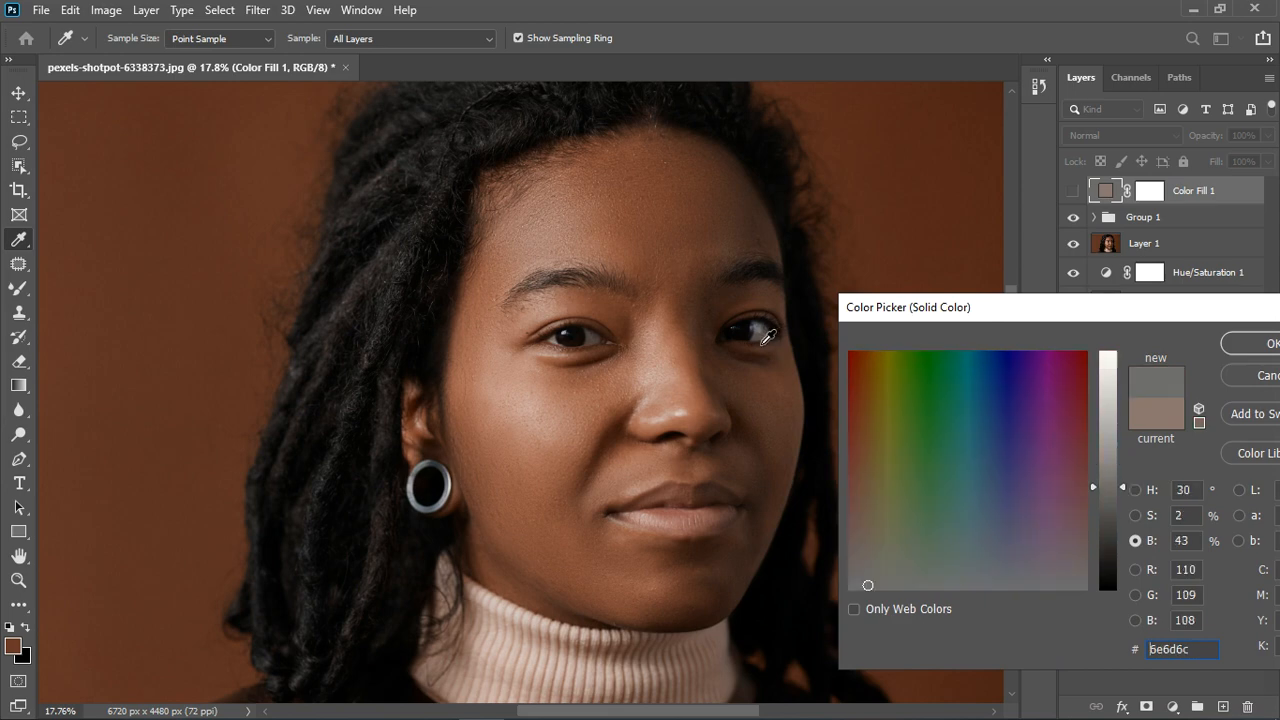
click(560, 345)
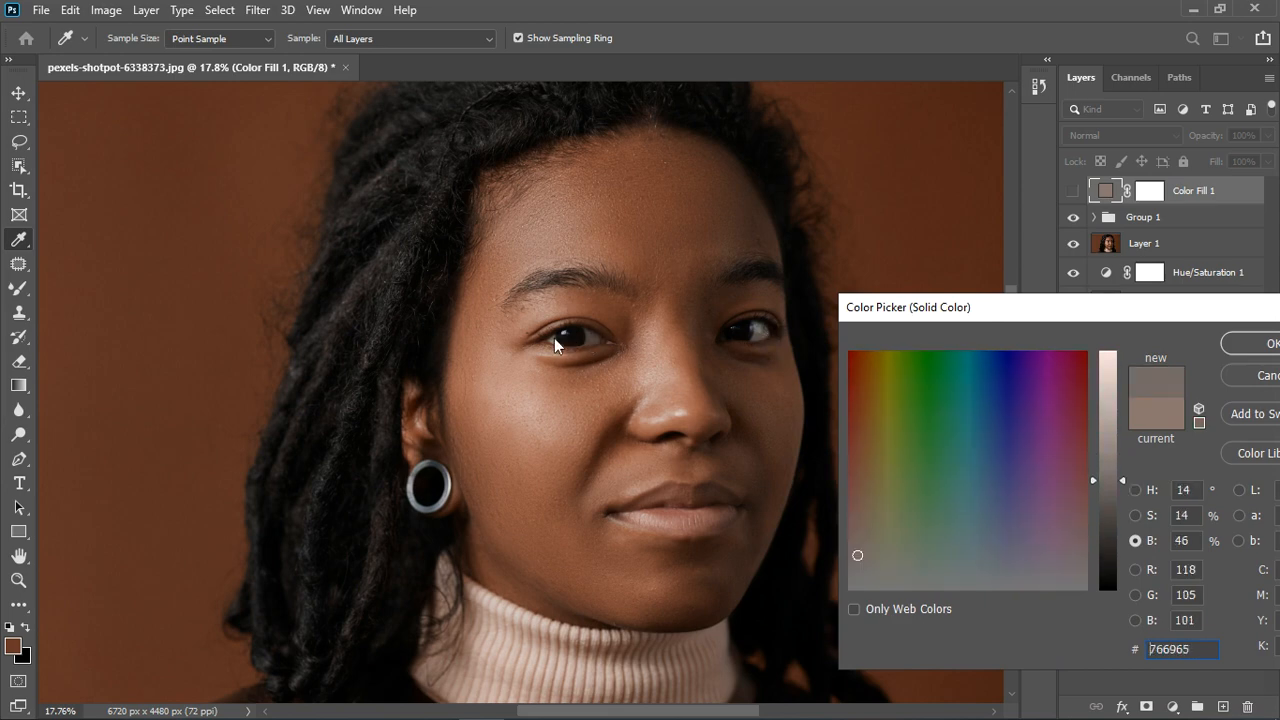
drag(1120, 476, 1120, 404)
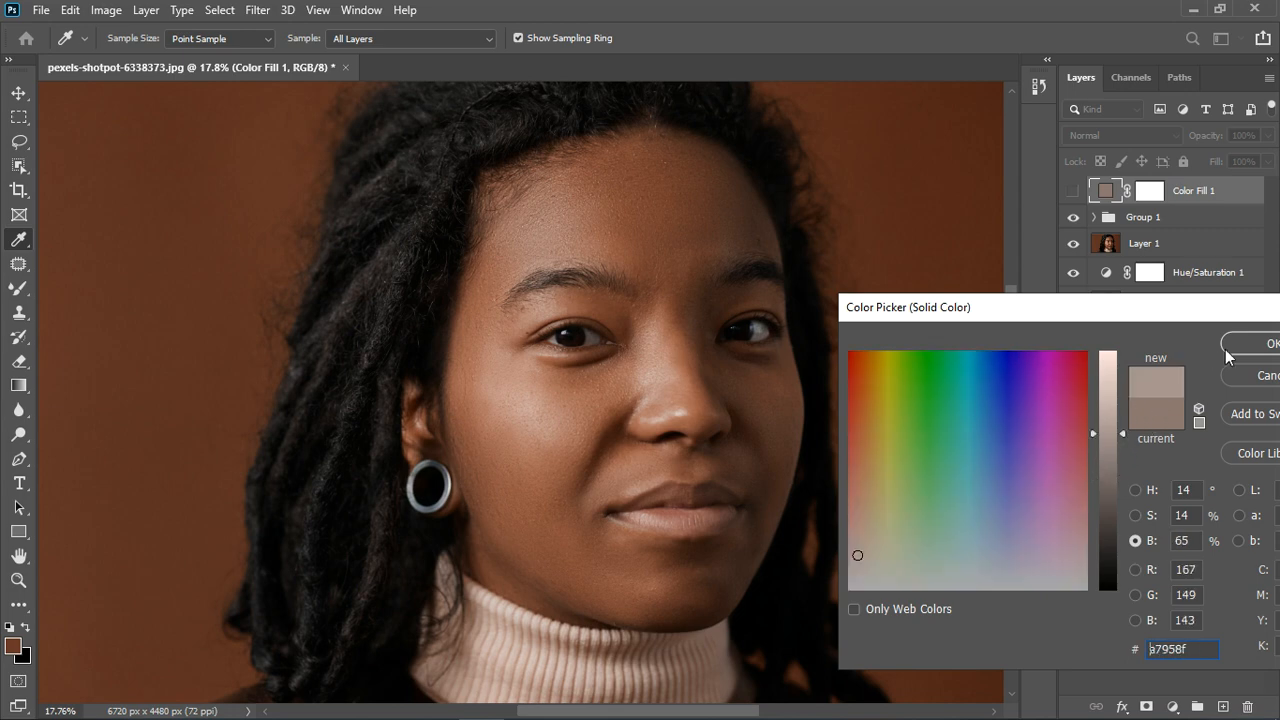
click(1250, 343)
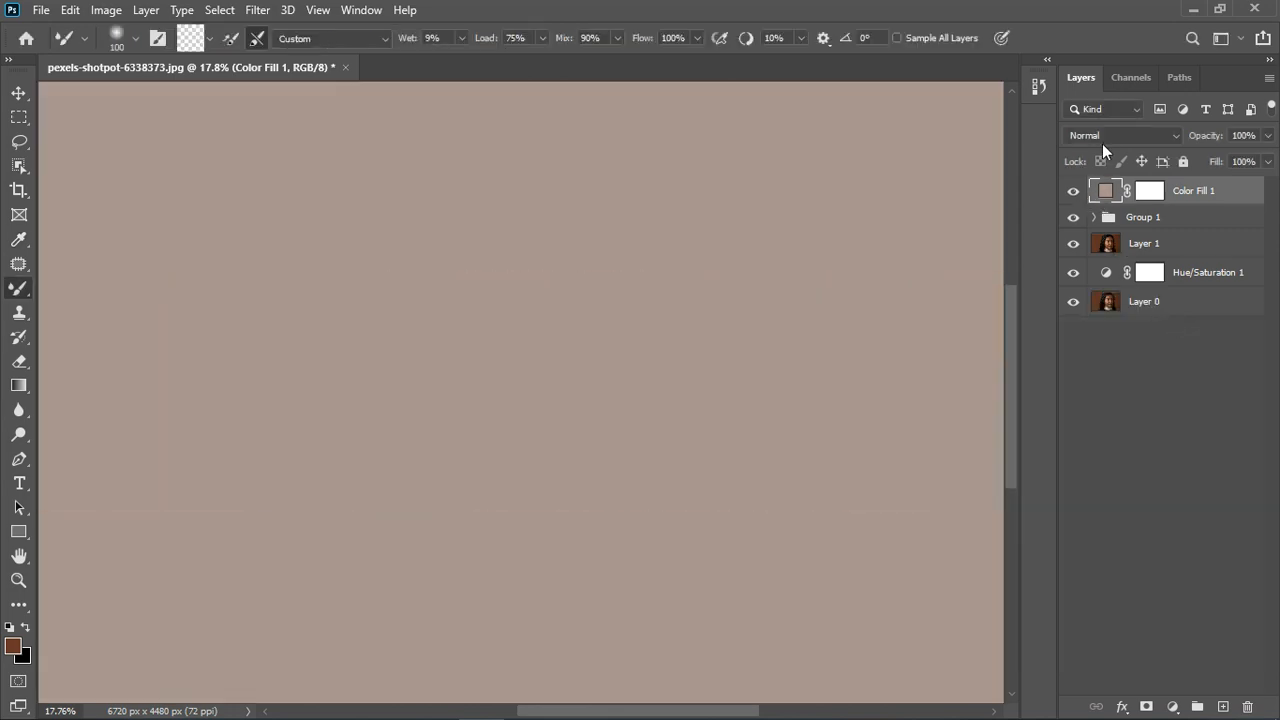
- Set the color fill layer's blend mode to Divide and switch to the Move tool
click(1100, 140)
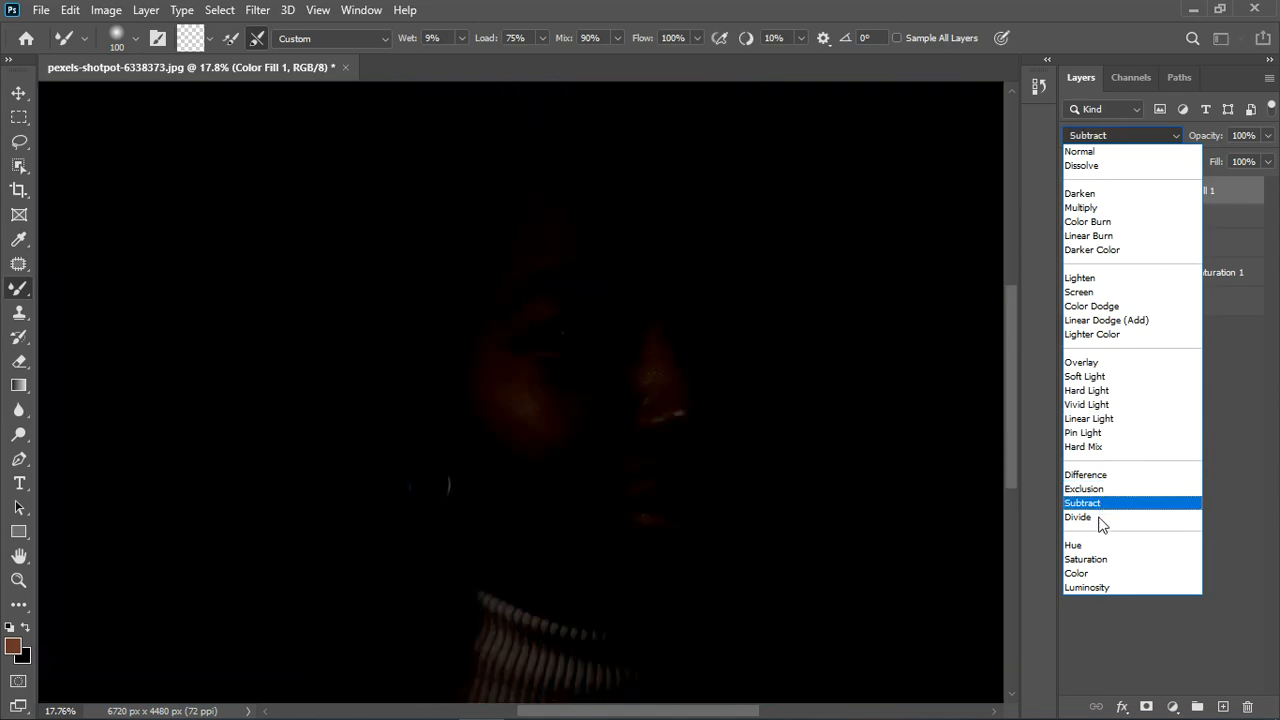
click(1095, 517)
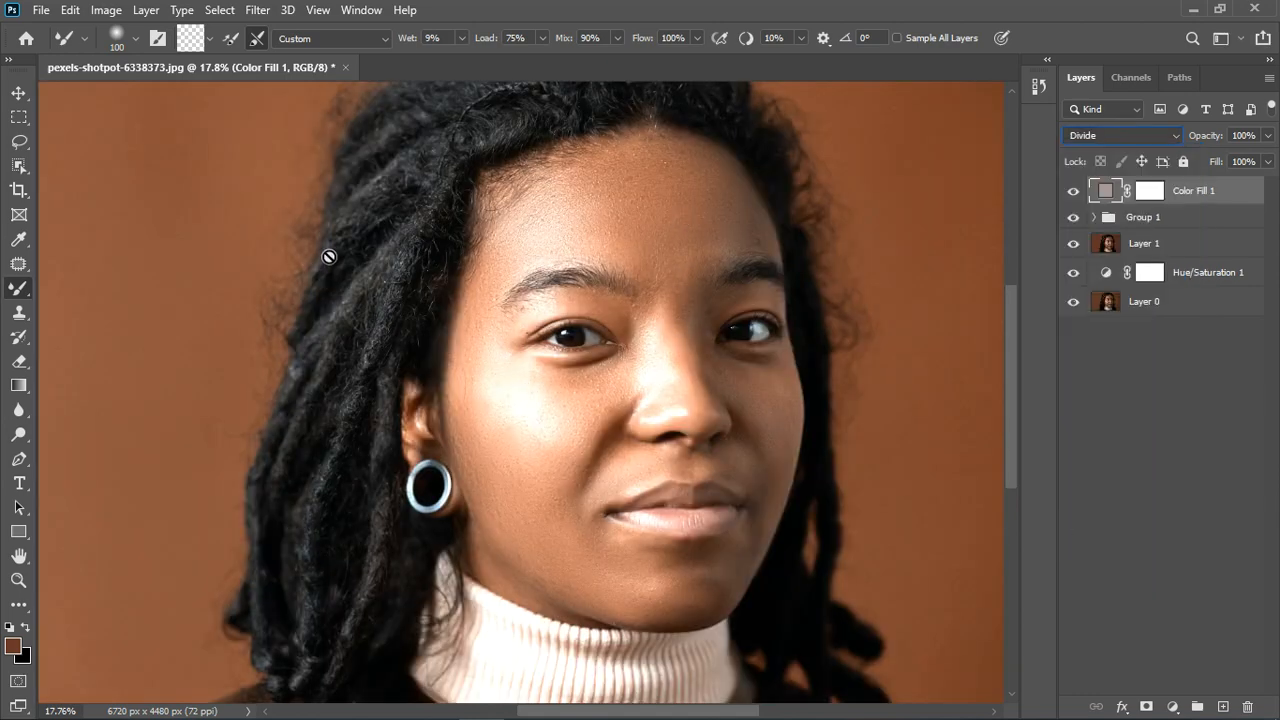
click(20, 93)
scroll(207, 262, down, 4)
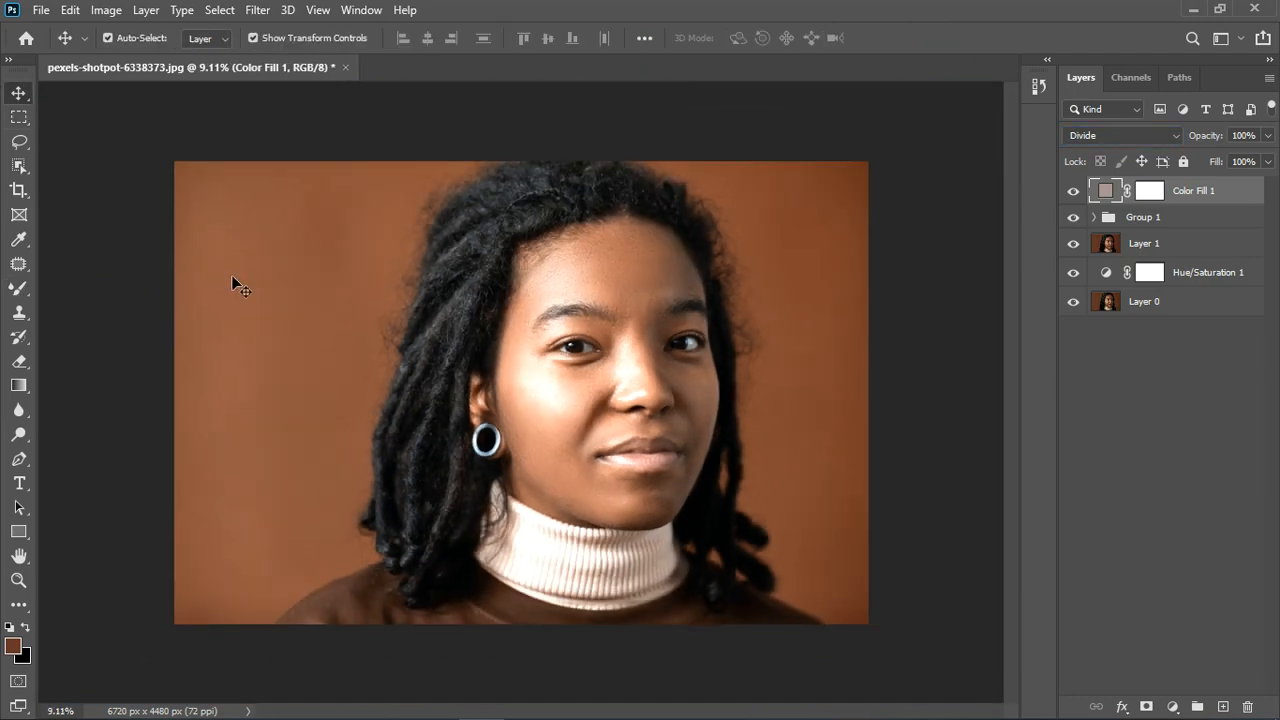
scroll(719, 465, up, 2)
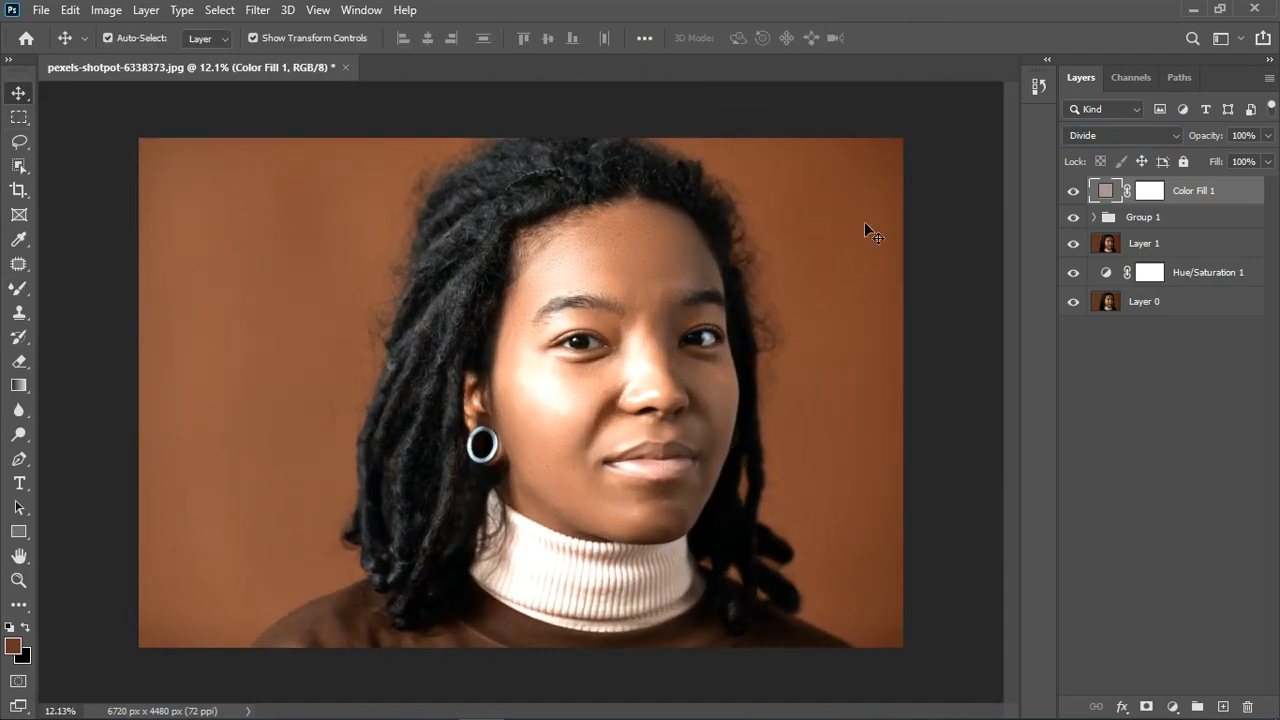
- Raise the fill color's brightness to 82% and compare the portrait with the fill layer hidden and shown
double_click(1112, 198)
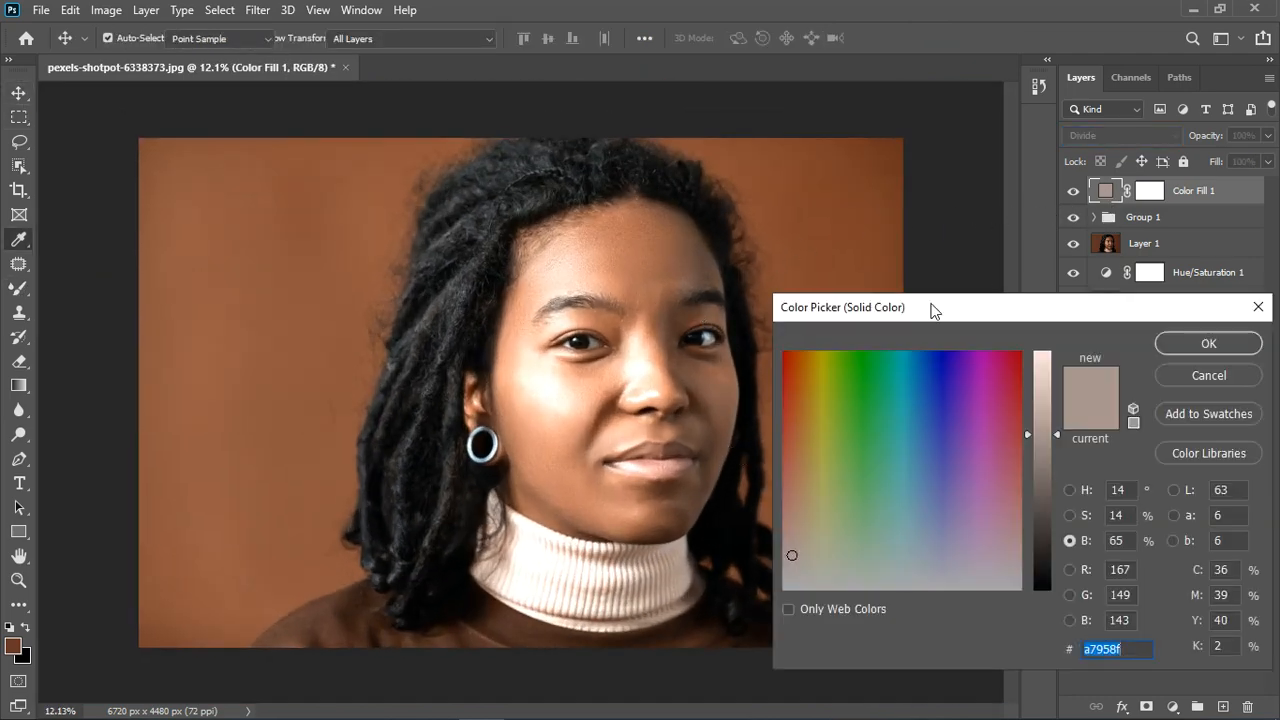
drag(1056, 434, 1056, 393)
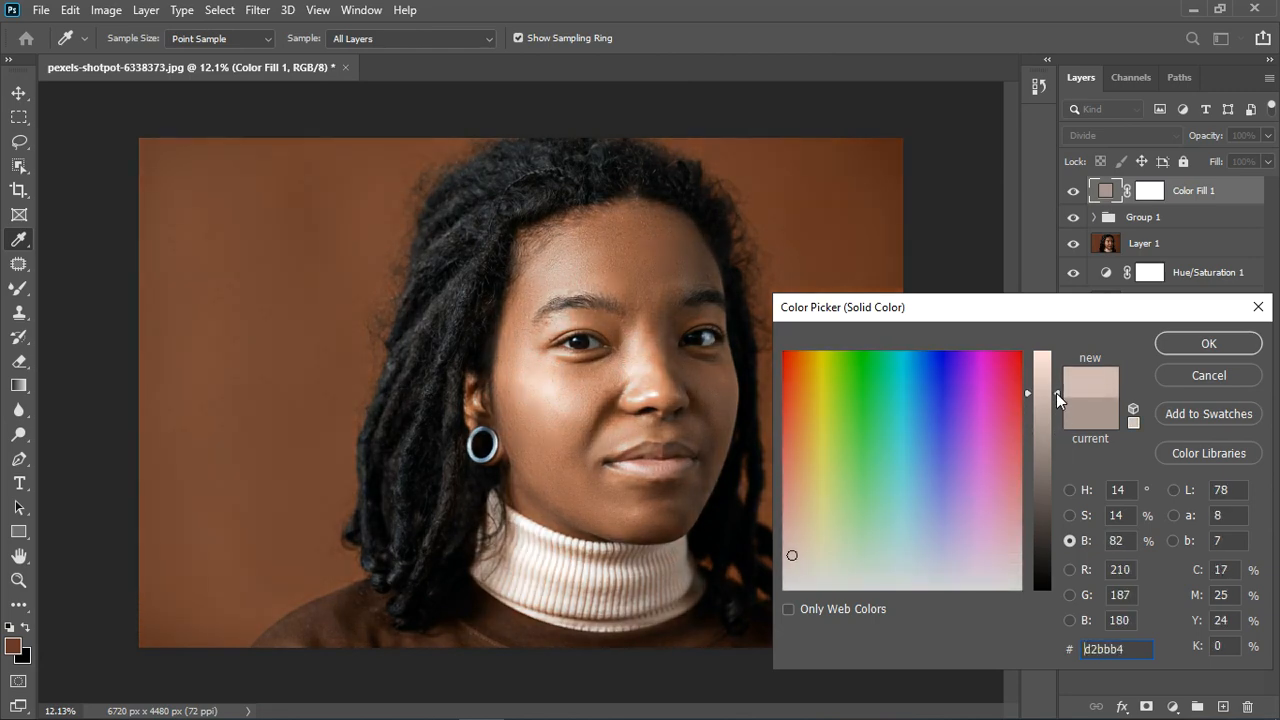
click(1228, 345)
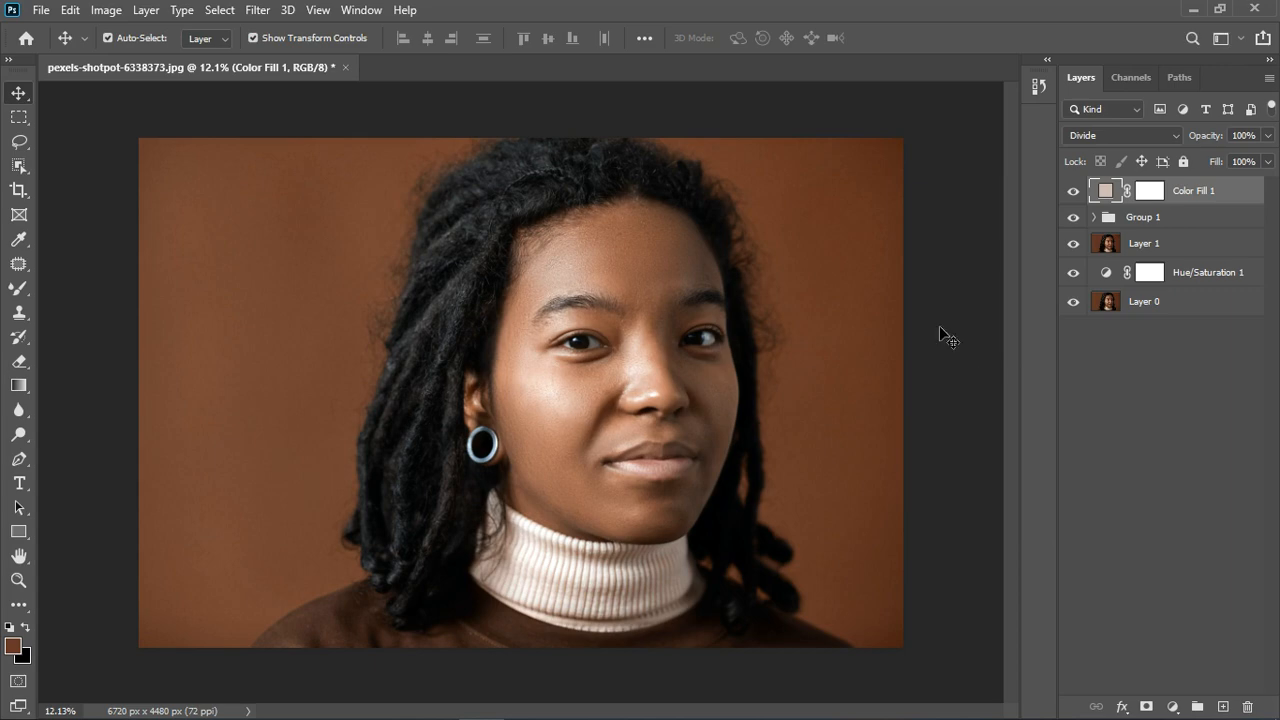
click(1074, 191)
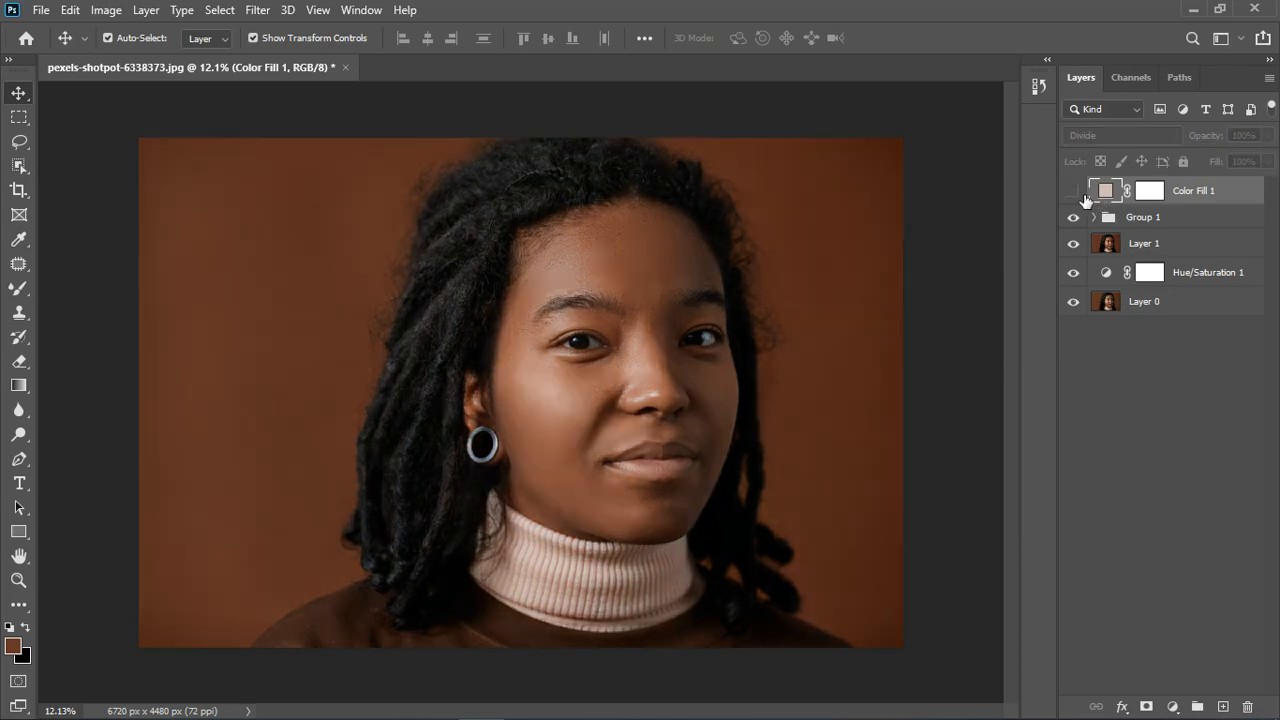
click(1075, 192)
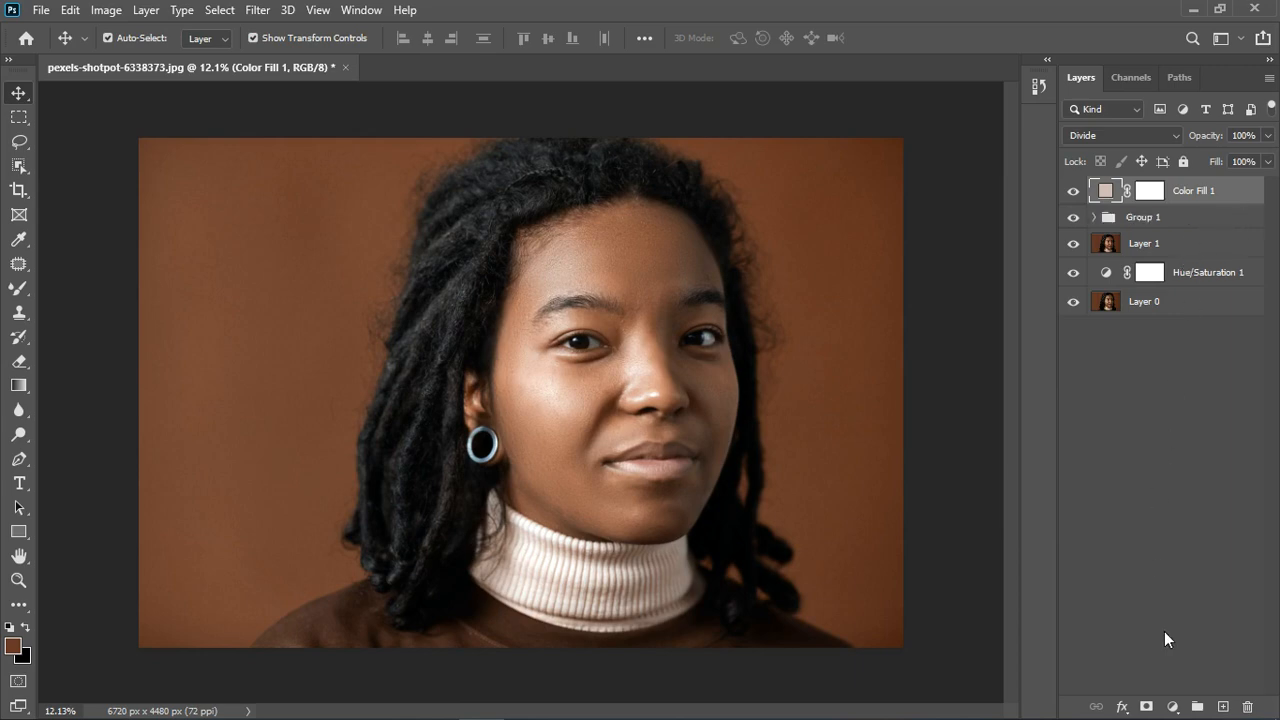
- Add a second solid color fill layer in #693827 above the first and hide it
click(1172, 706)
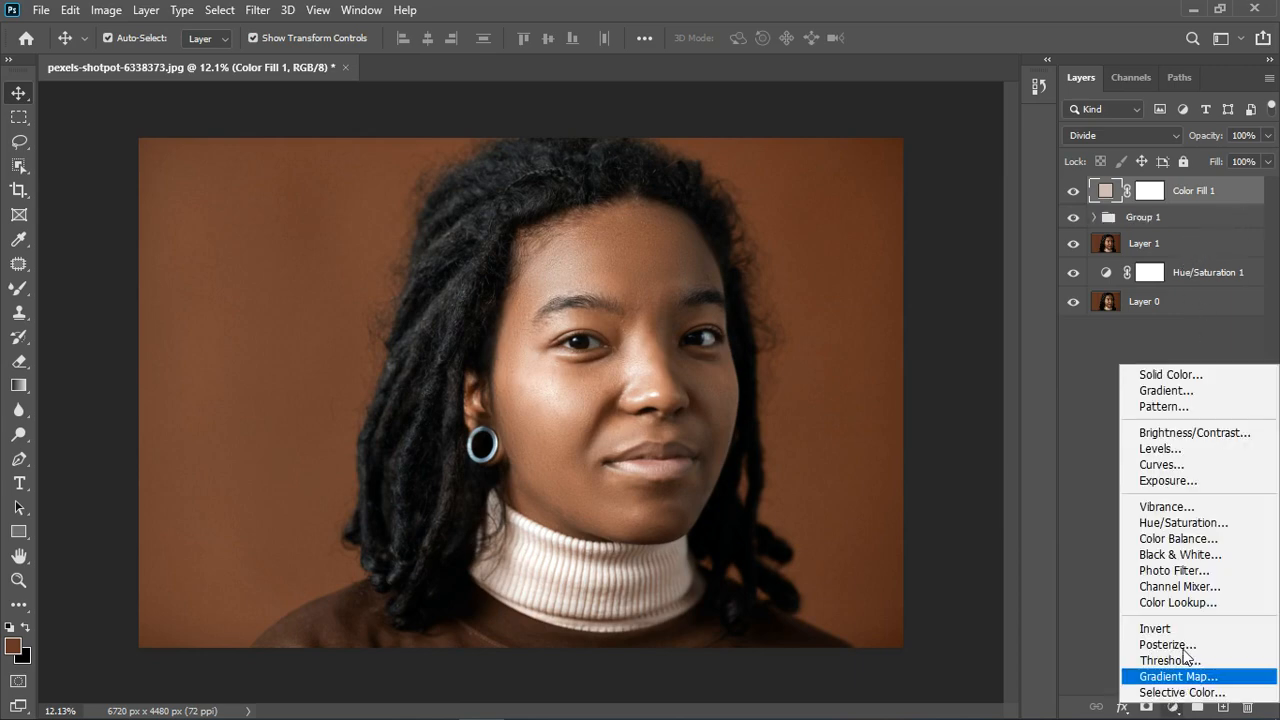
click(1166, 372)
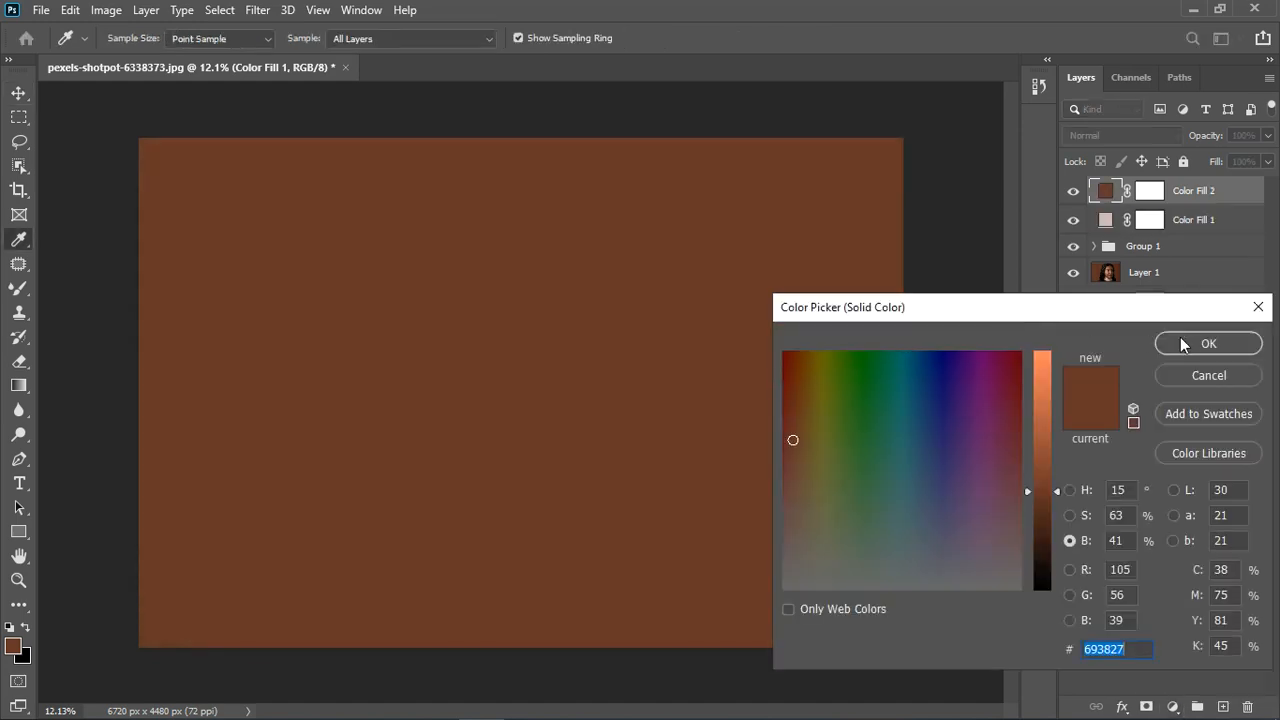
click(1184, 343)
click(1074, 191)
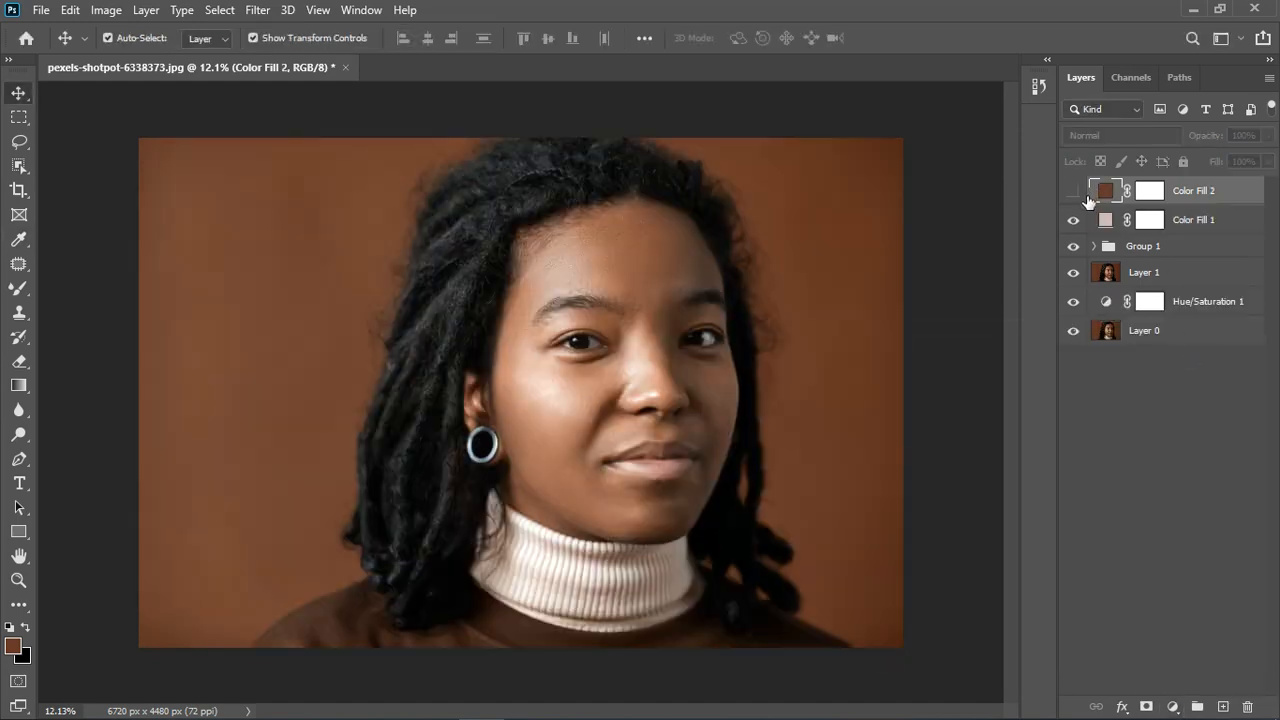
- Resample the second fill layer's color from the white of the eye farther from the earring and raise its brightness
double_click(1106, 191)
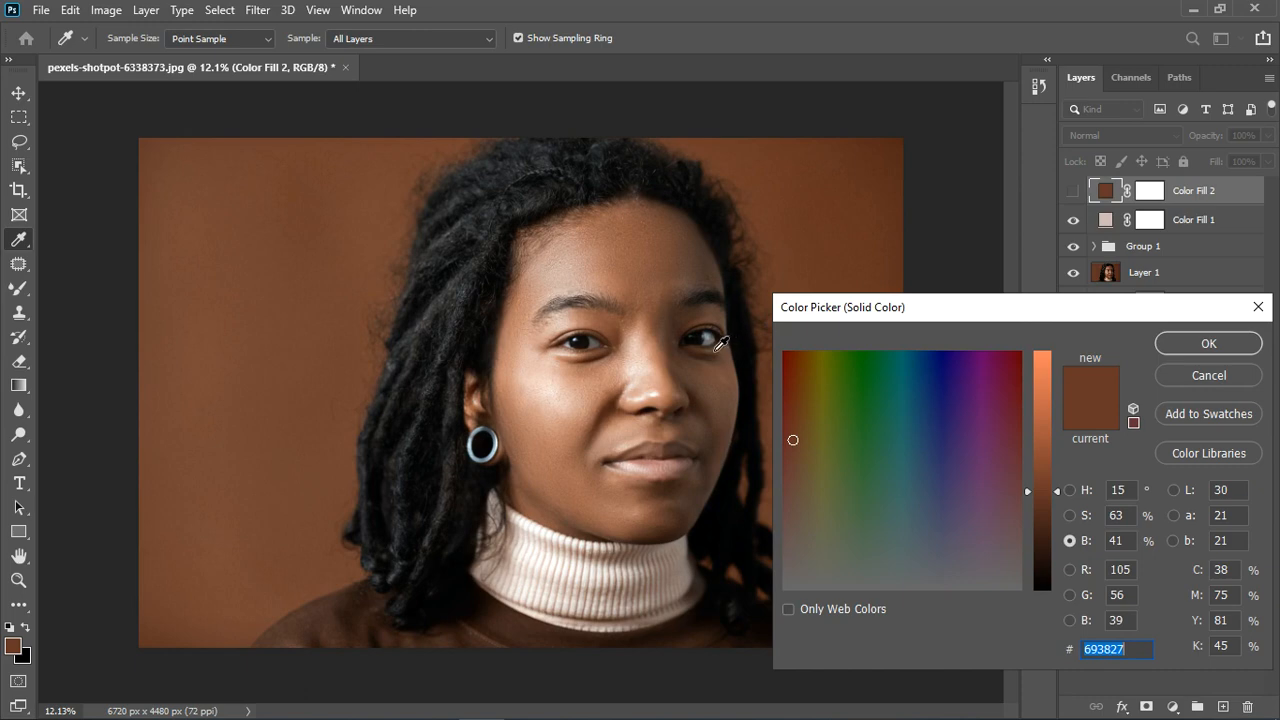
click(716, 344)
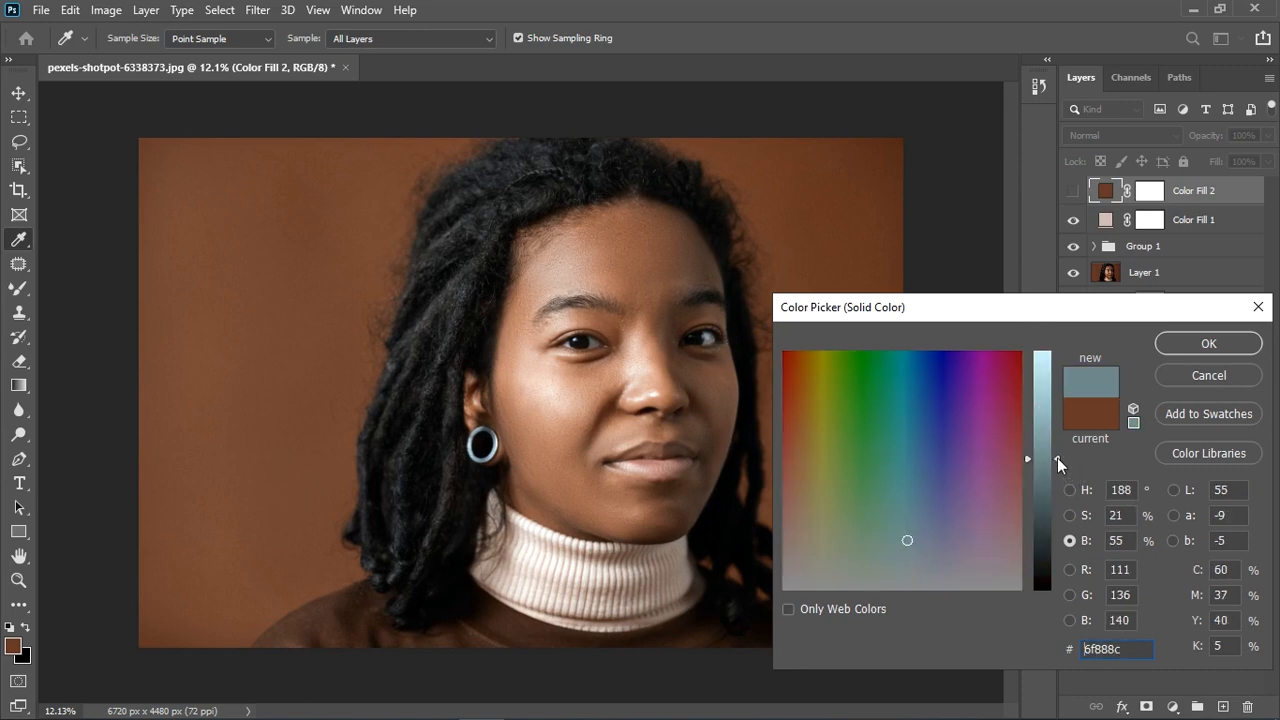
drag(1057, 457, 1057, 414)
click(1177, 344)
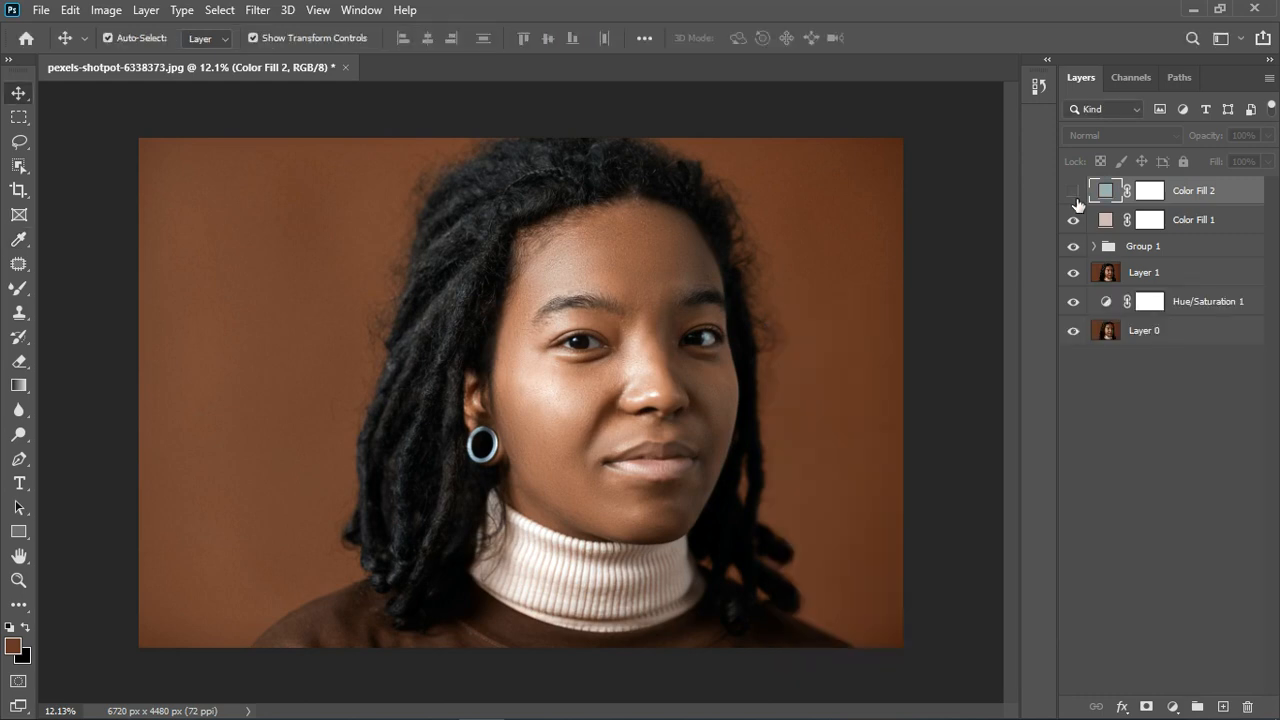
- Show the second color fill layer and set its blend mode to Divide
click(1073, 191)
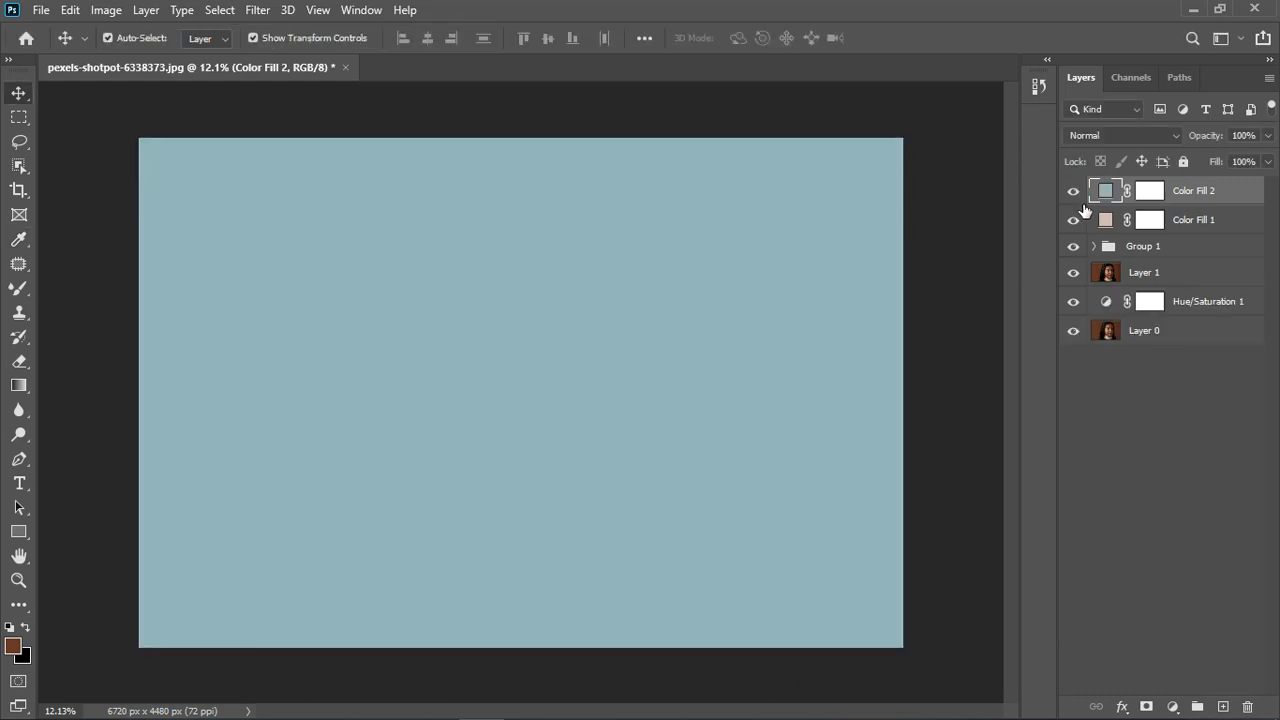
click(1137, 134)
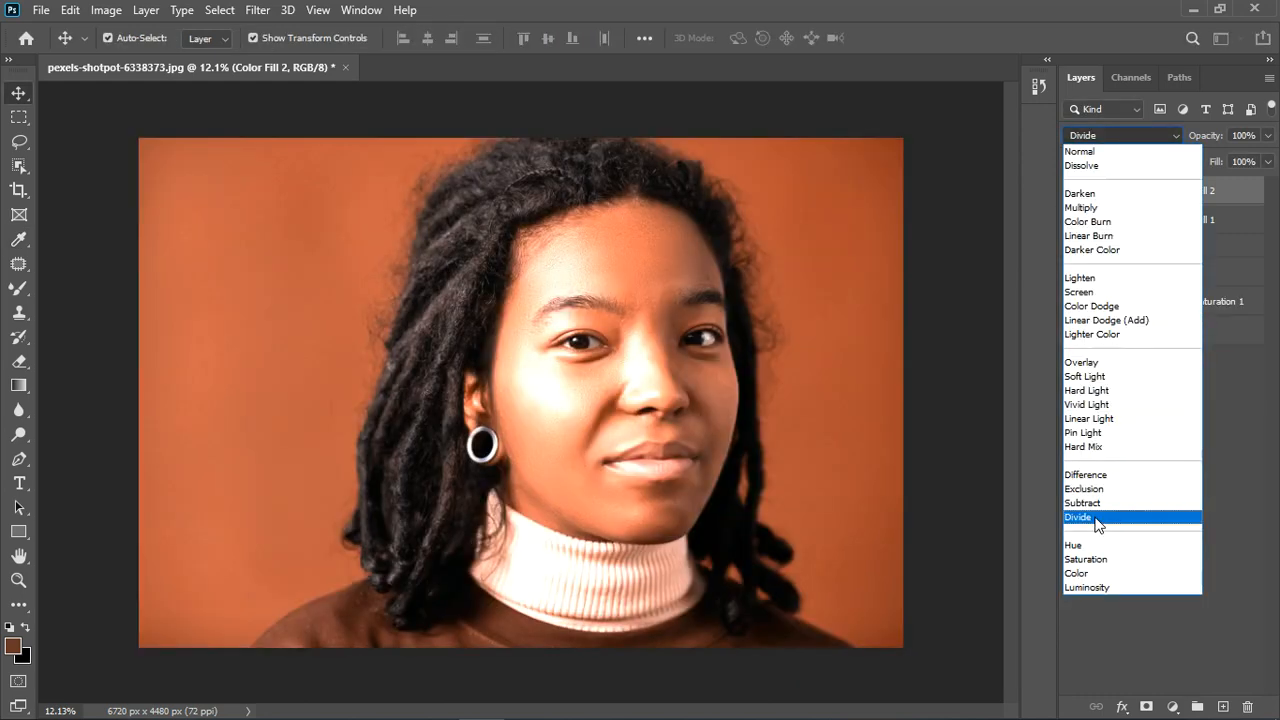
click(1096, 519)
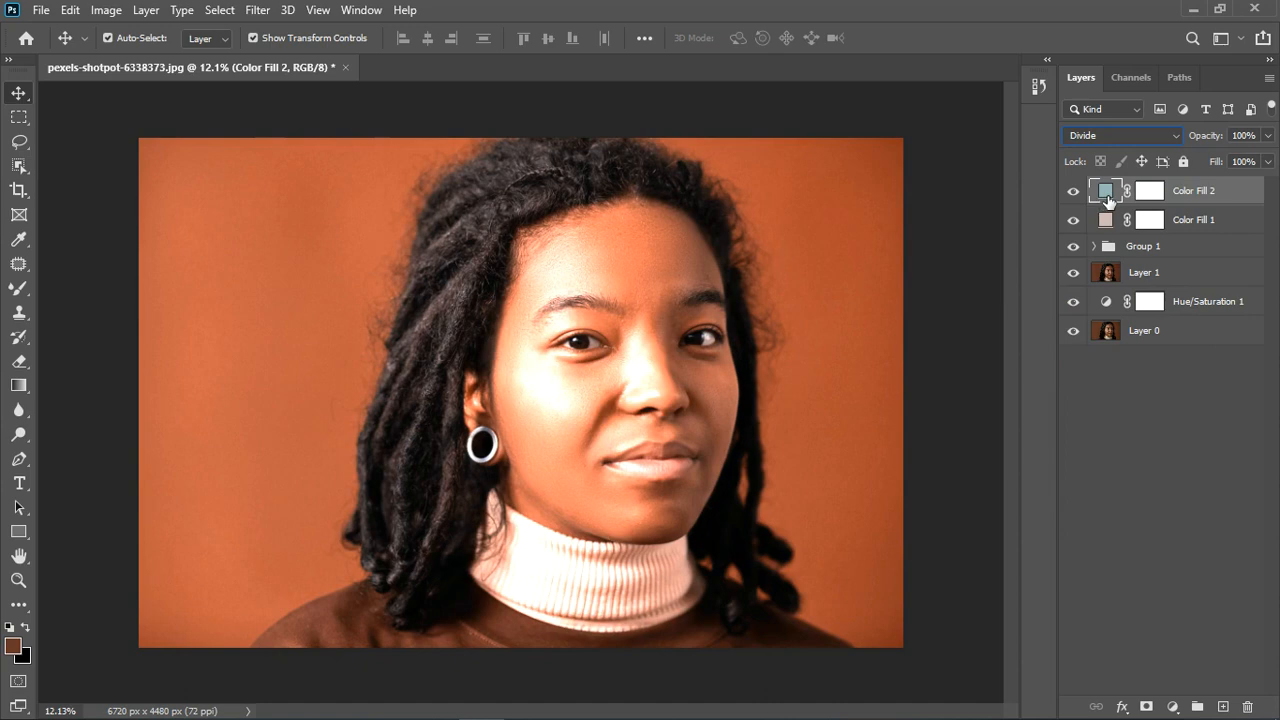
- With the second fill layer hidden, resample its color from the eye nearer the earring, set brightness to 64%, and show the layer
key(ctrl+comma)
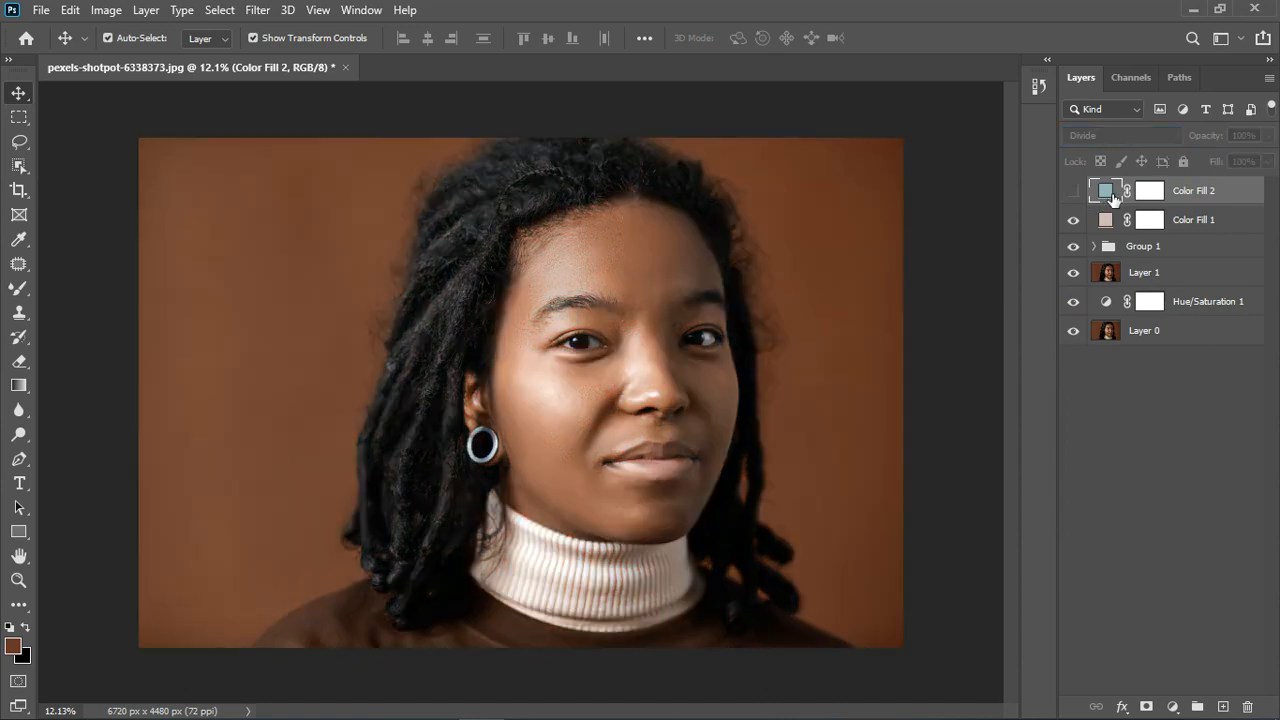
double_click(1106, 191)
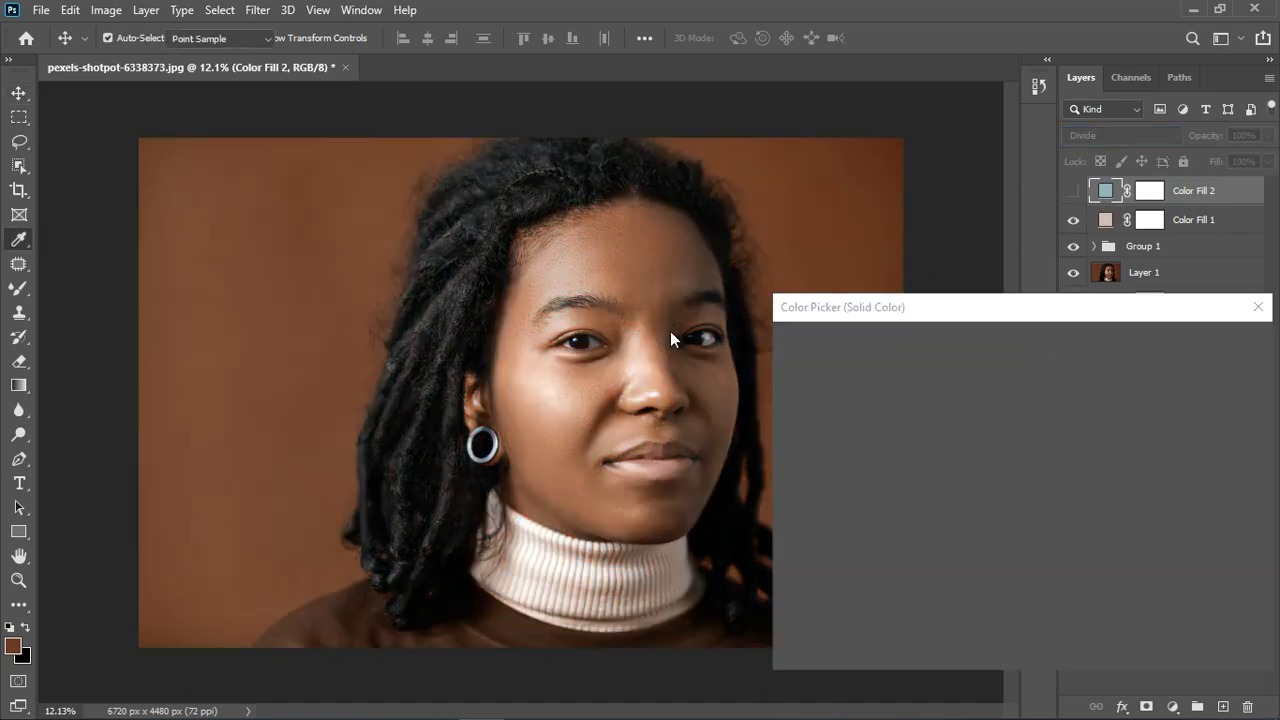
click(600, 348)
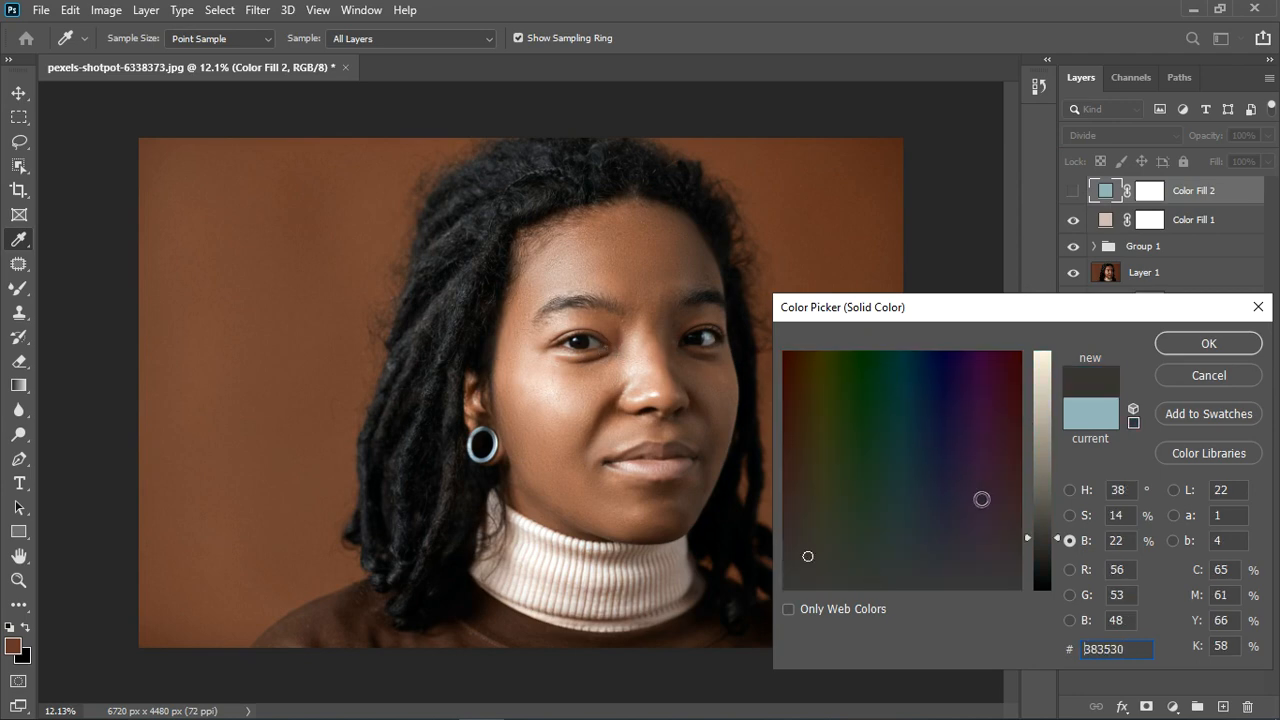
drag(1062, 540, 1053, 436)
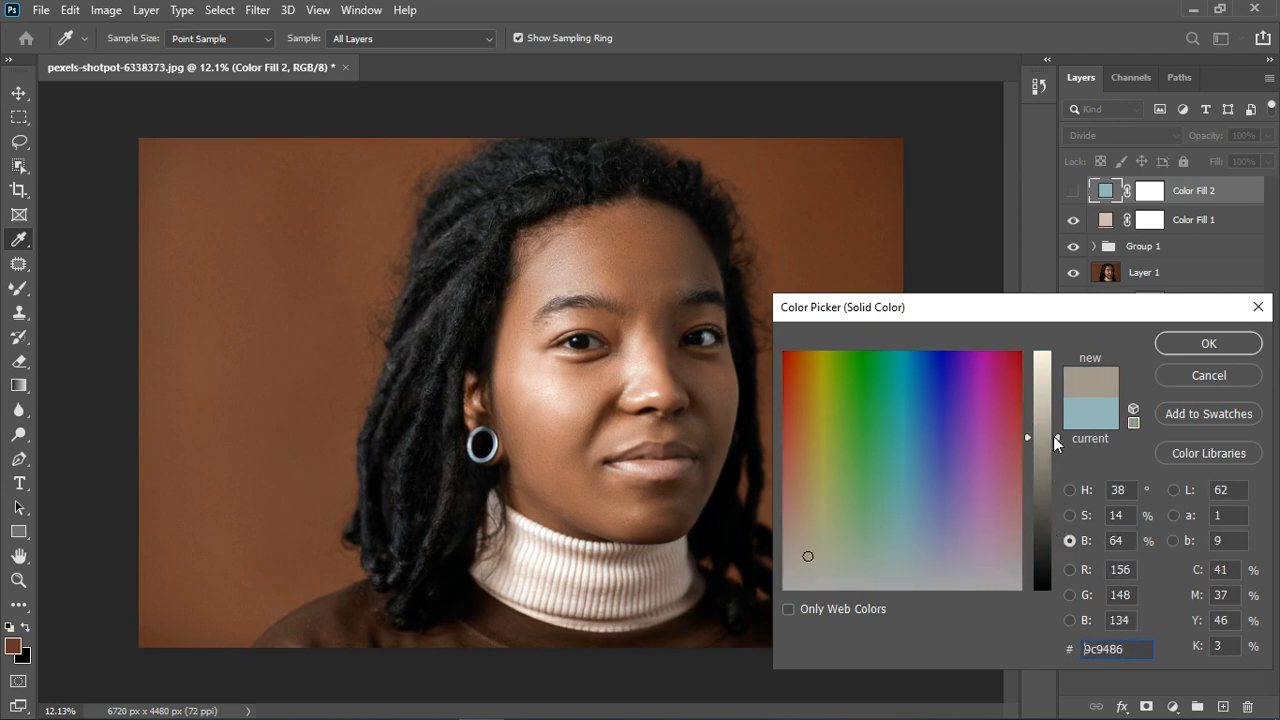
click(1190, 346)
click(1075, 191)
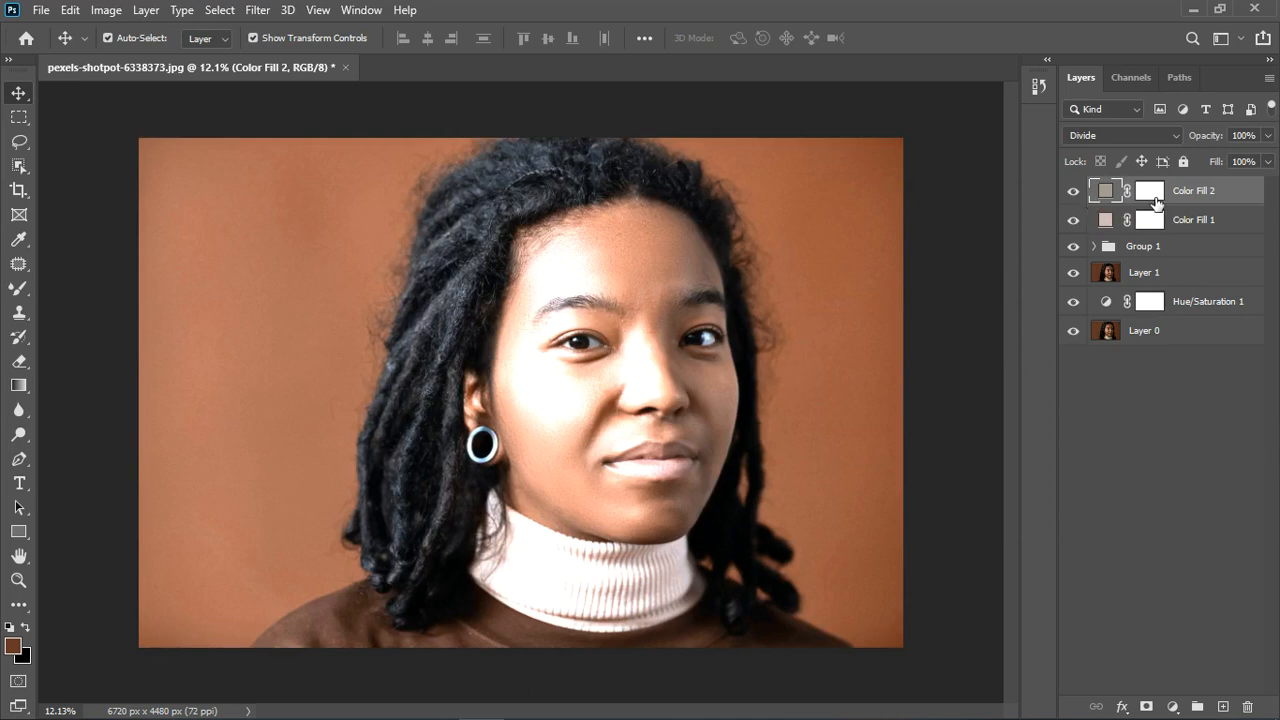
- Invert the second fill layer's mask to black and set up the Brush tool at size 80 for the eyes
click(1150, 191)
key(ctrl+i)
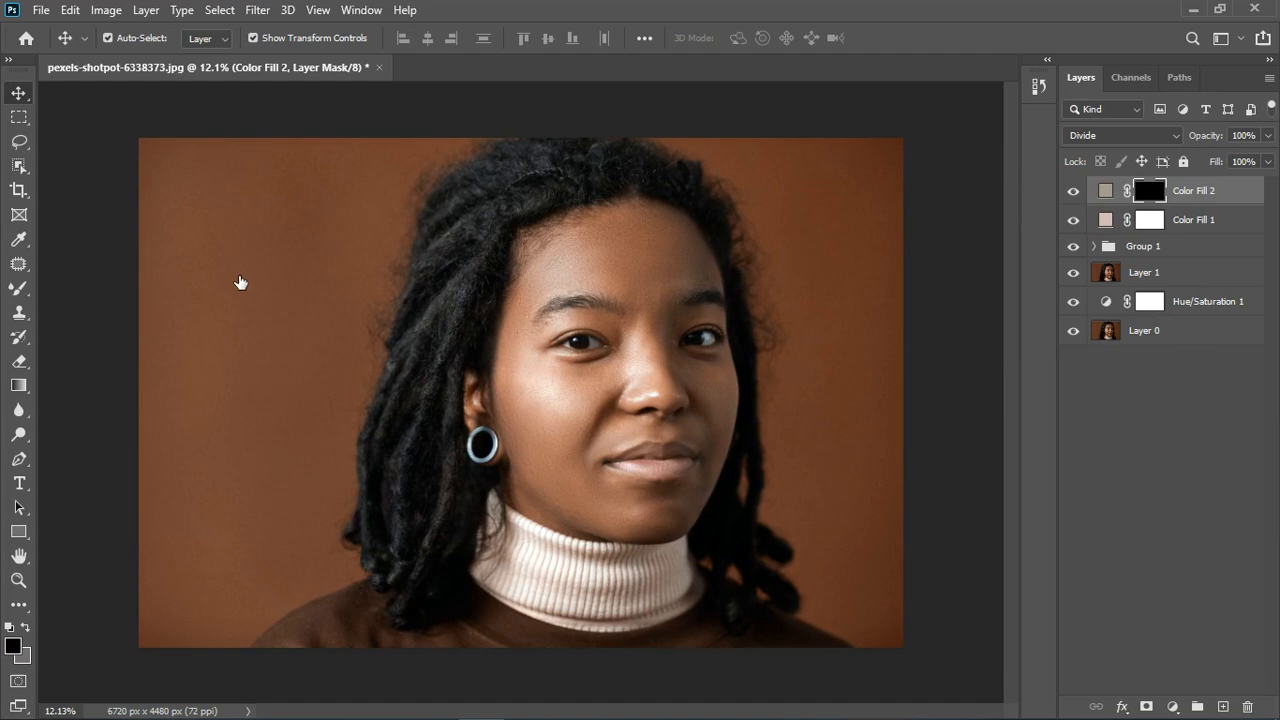
click(19, 288)
scroll(692, 384, up, 8)
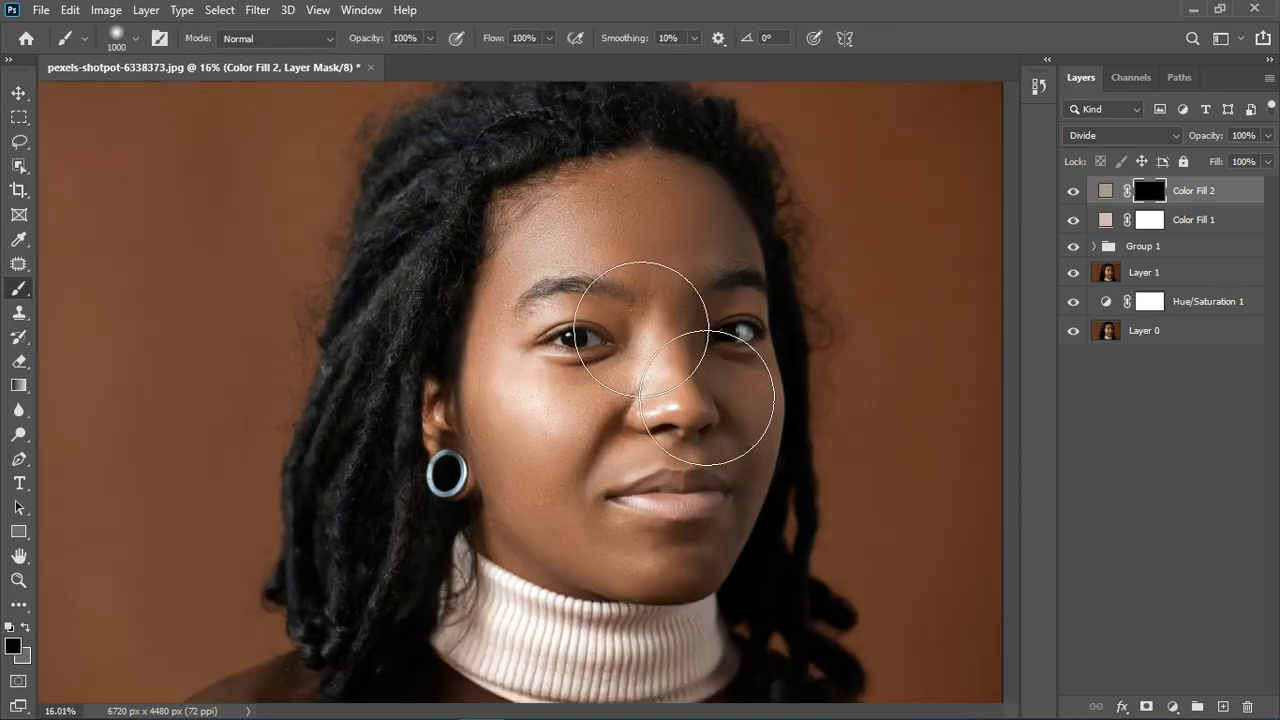
key(bracketleft)
key(bracketleft)
key(bracketleft)
key(bracketleft)
key(bracketleft)
key(bracketleft)
key(bracketleft)
key(bracketleft)
key(bracketleft)
key(bracketleft)
key(bracketleft)
key(bracketleft)
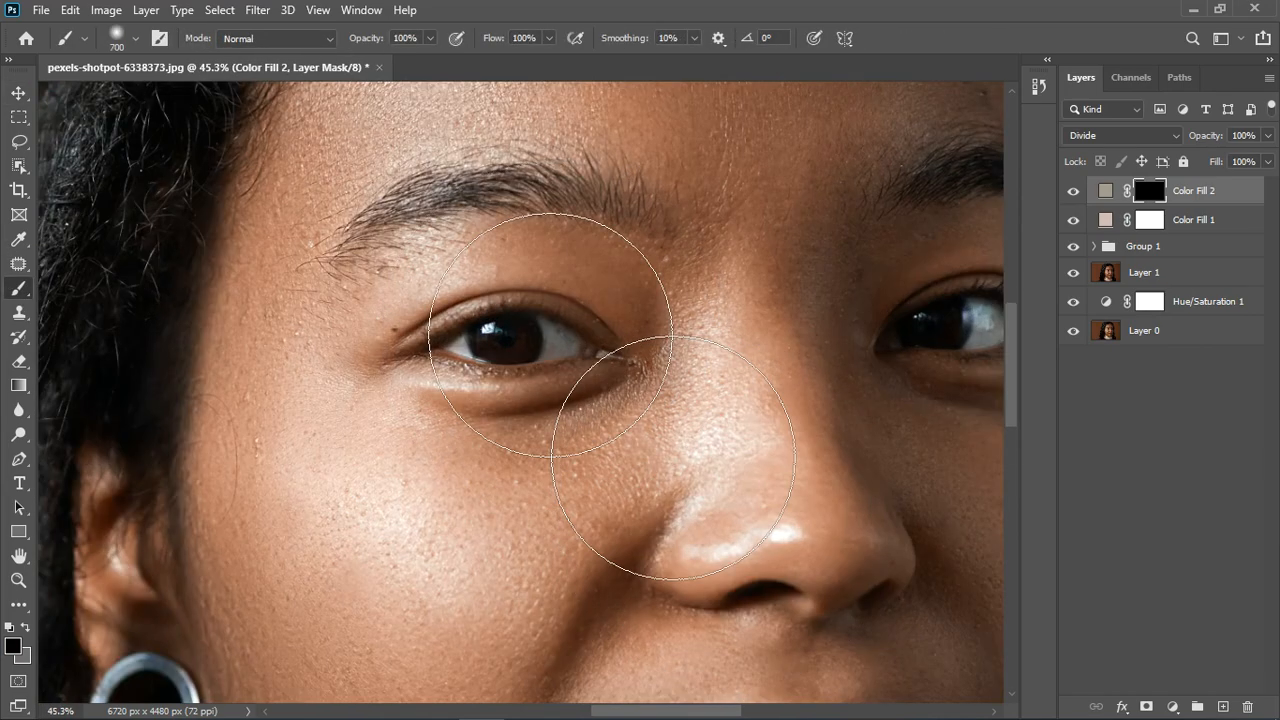
key(bracketleft)
key(bracketleft)
key(bracketleft)
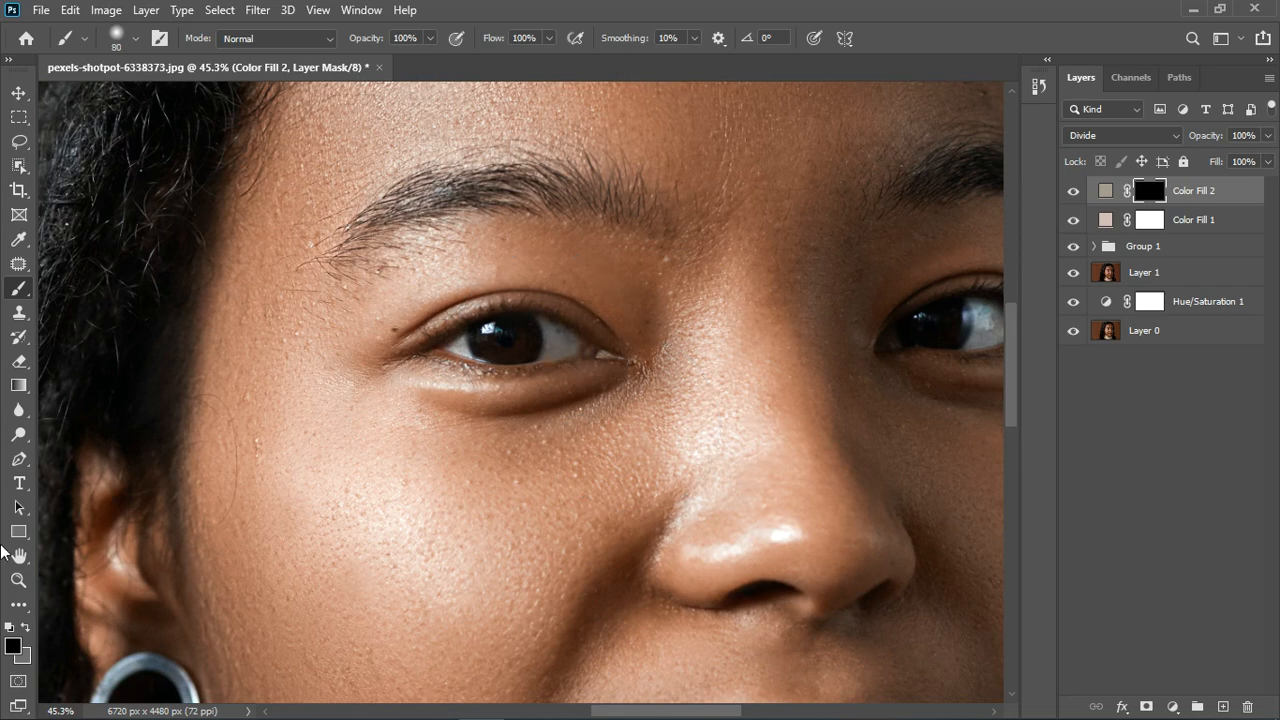
- Paint white on the second fill layer's mask over the whites of both eyes, undoing the stray stroke on the first eye
click(22, 630)
mouse_move(567, 347)
mouse_down()
mouse_move(589, 360)
mouse_move(491, 346)
mouse_move(472, 358)
mouse_move(562, 352)
mouse_move(542, 363)
mouse_up()
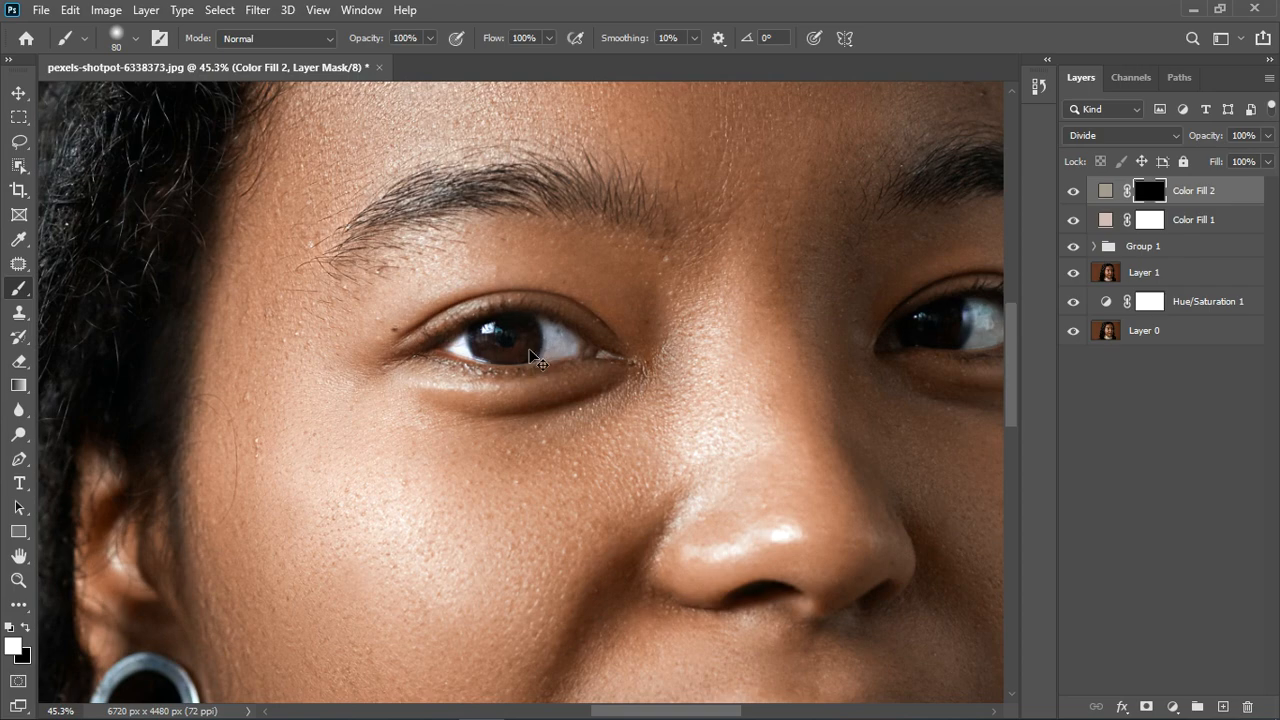
key(ctrl+z)
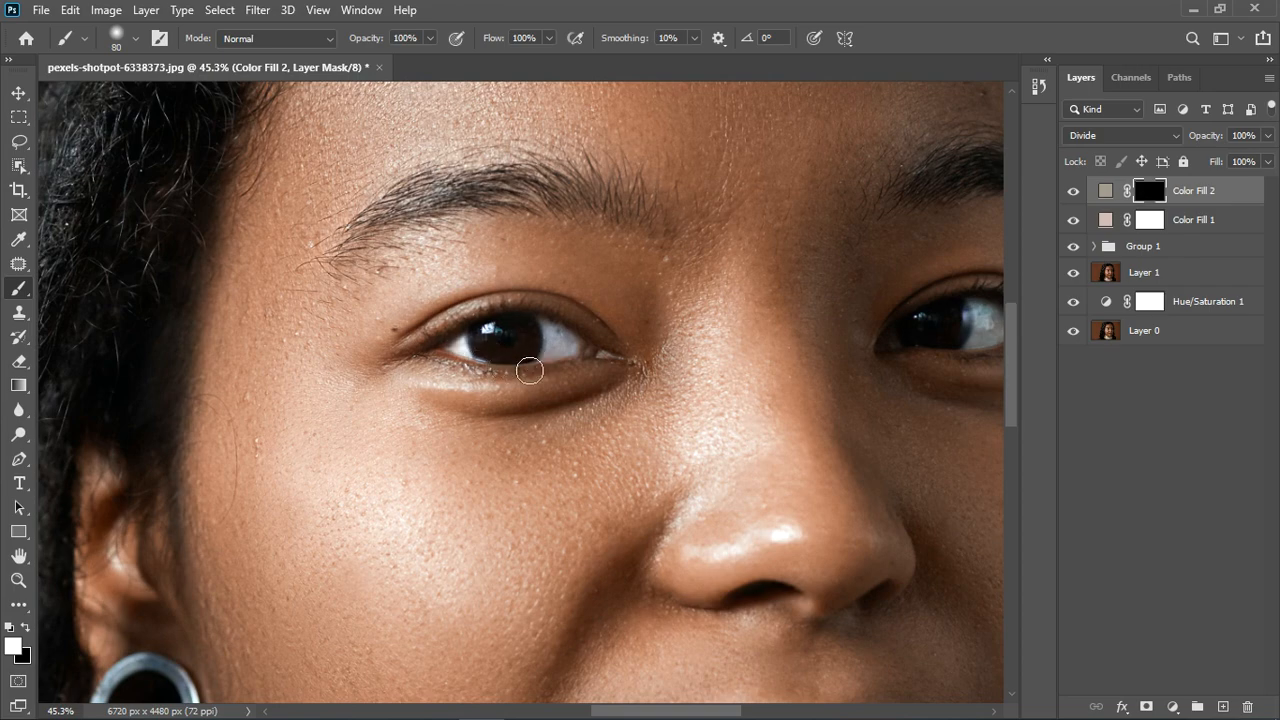
scroll(600, 365, down, 4)
scroll(760, 375, up, 2)
mouse_move(728, 326)
mouse_down()
mouse_move(732, 340)
mouse_move(745, 330)
mouse_move(710, 343)
mouse_up()
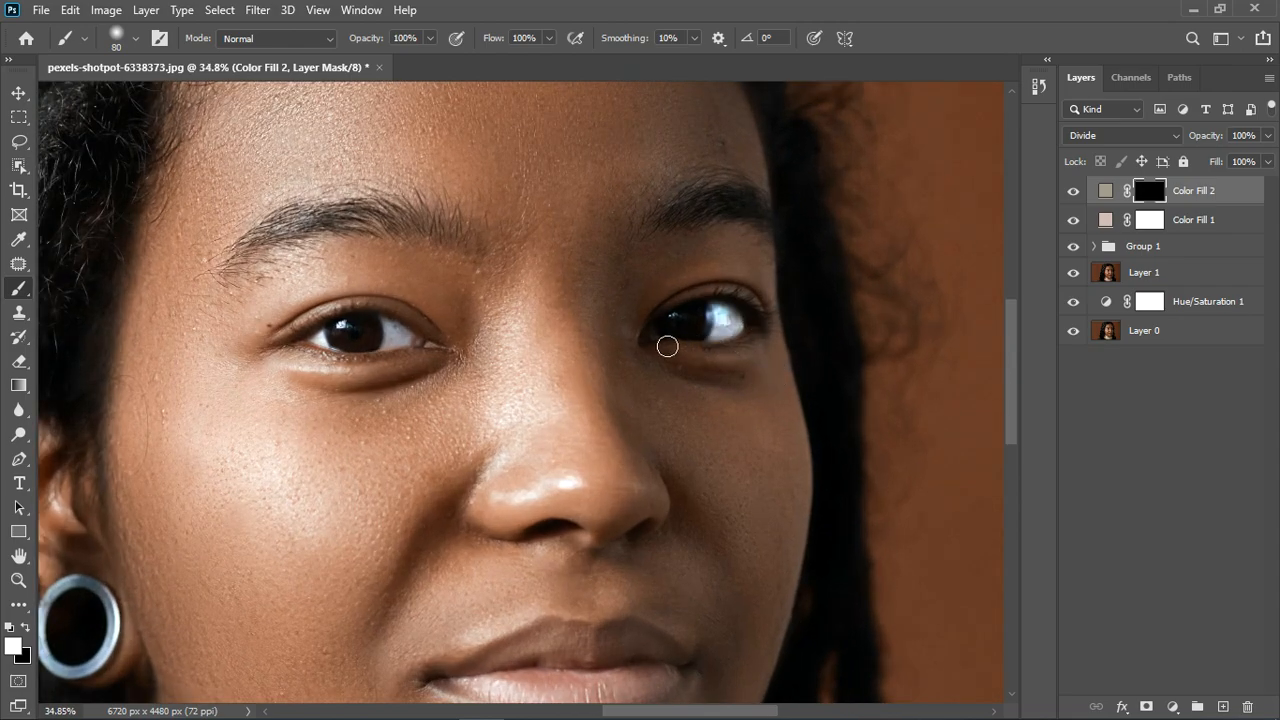
scroll(771, 354, down, 3)
scroll(678, 366, down, 3)
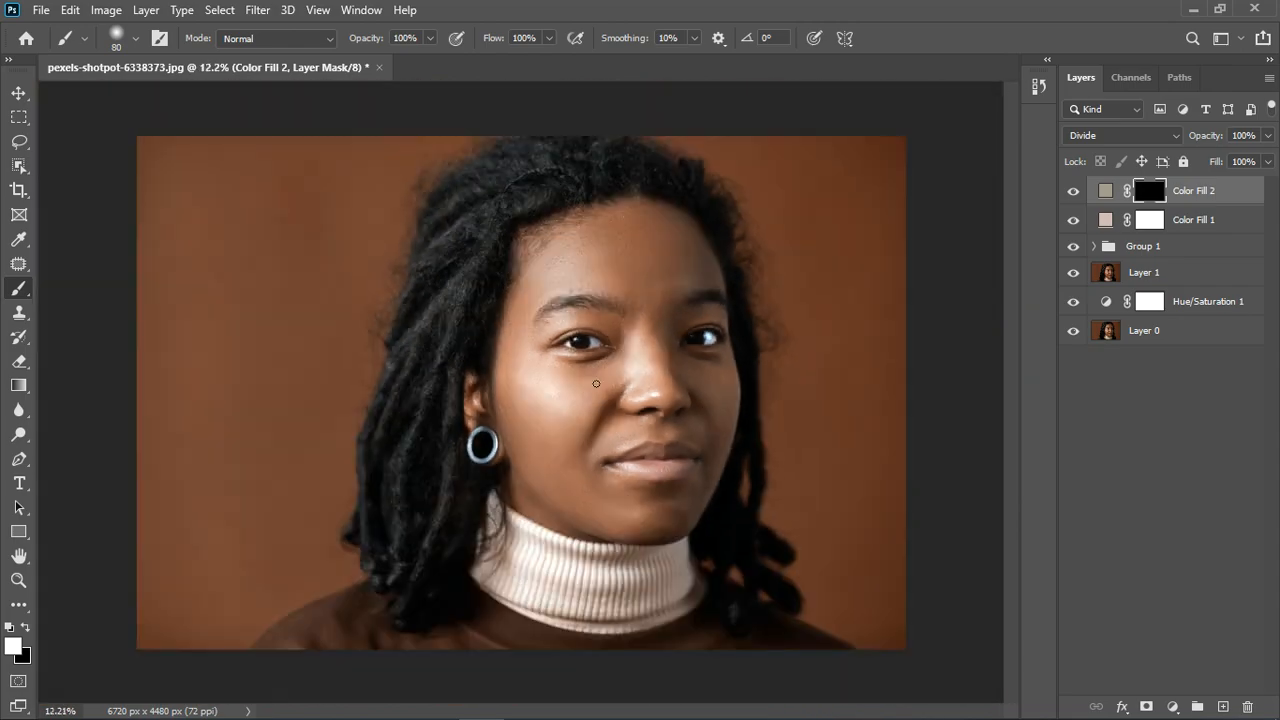
- Compare the eyes with the second fill layer hidden and shown, and raise its color's brightness to 86%
scroll(718, 387, up, 2)
click(1074, 191)
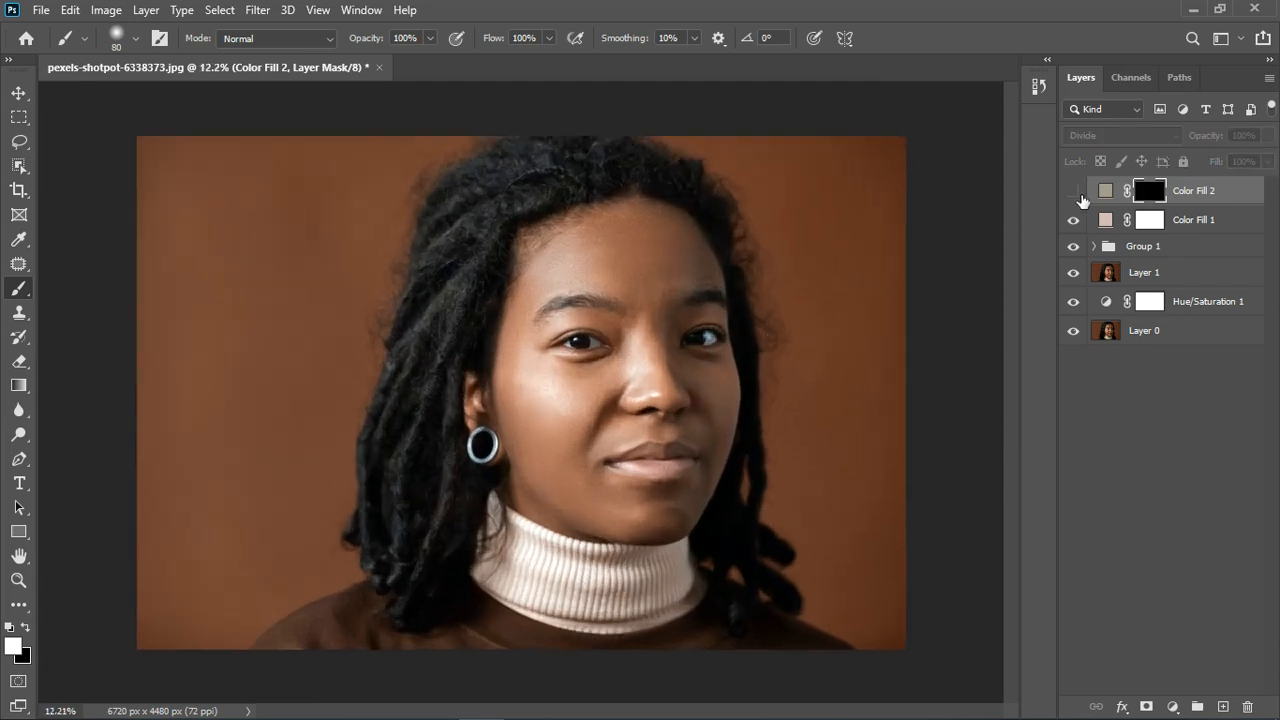
click(1074, 191)
double_click(1104, 191)
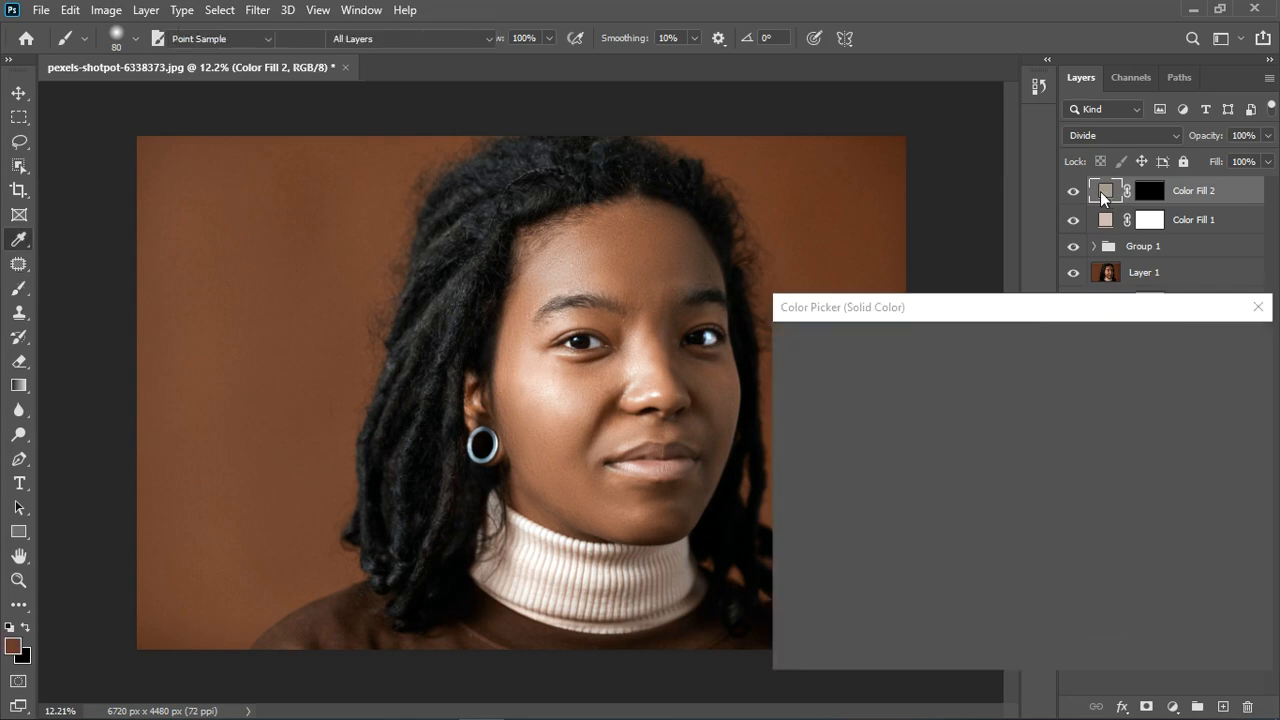
drag(1058, 446, 1060, 389)
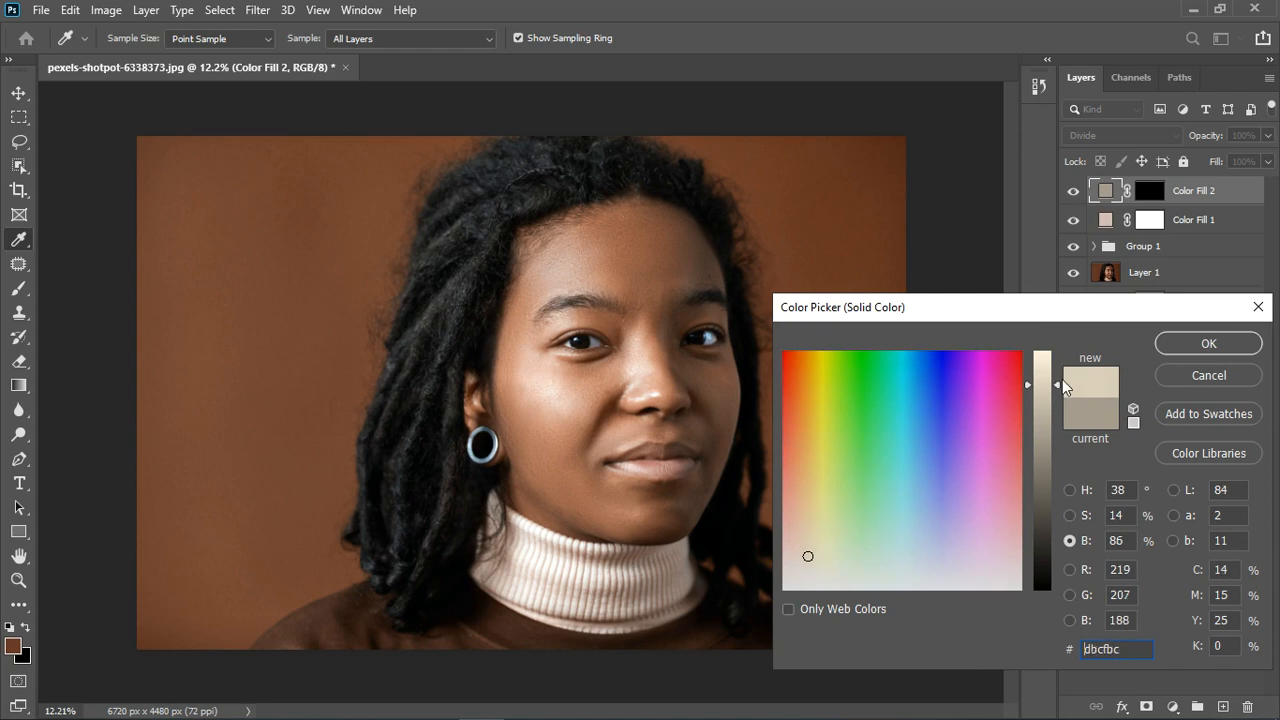
click(1192, 344)
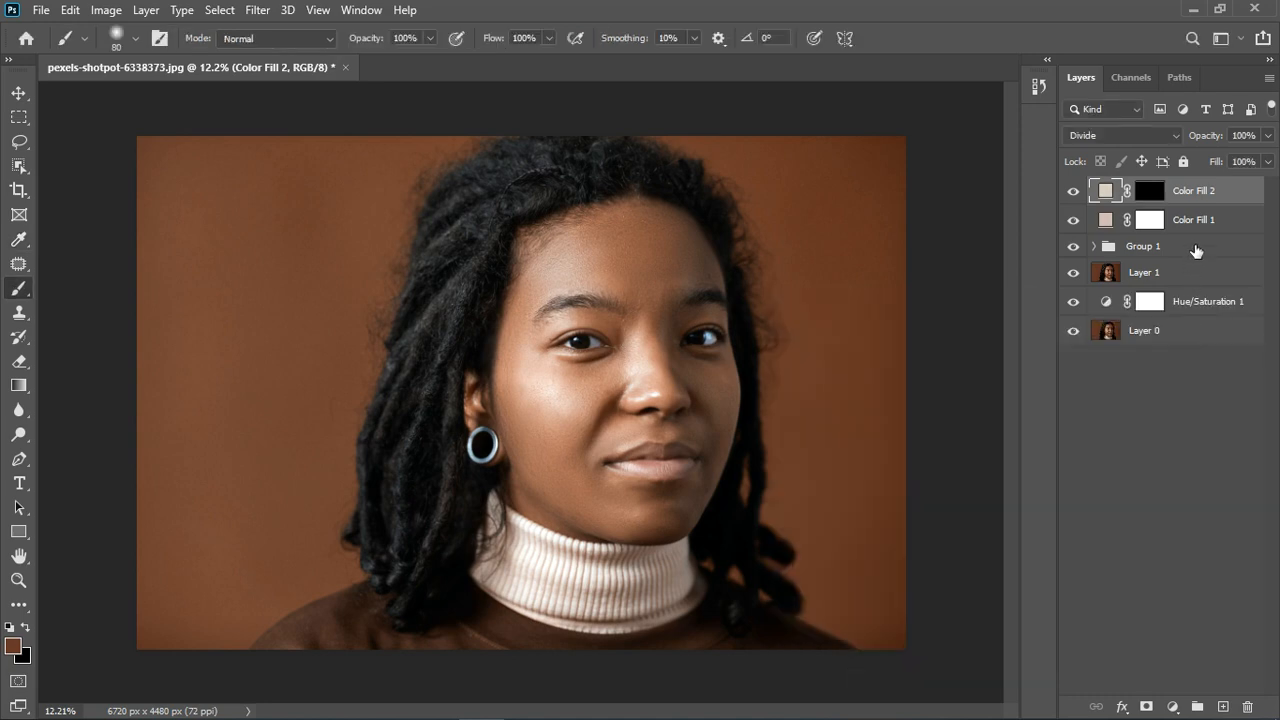
- Add a Hue/Saturation adjustment clipped to the second fill layer and set its saturation to +39
click(1173, 707)
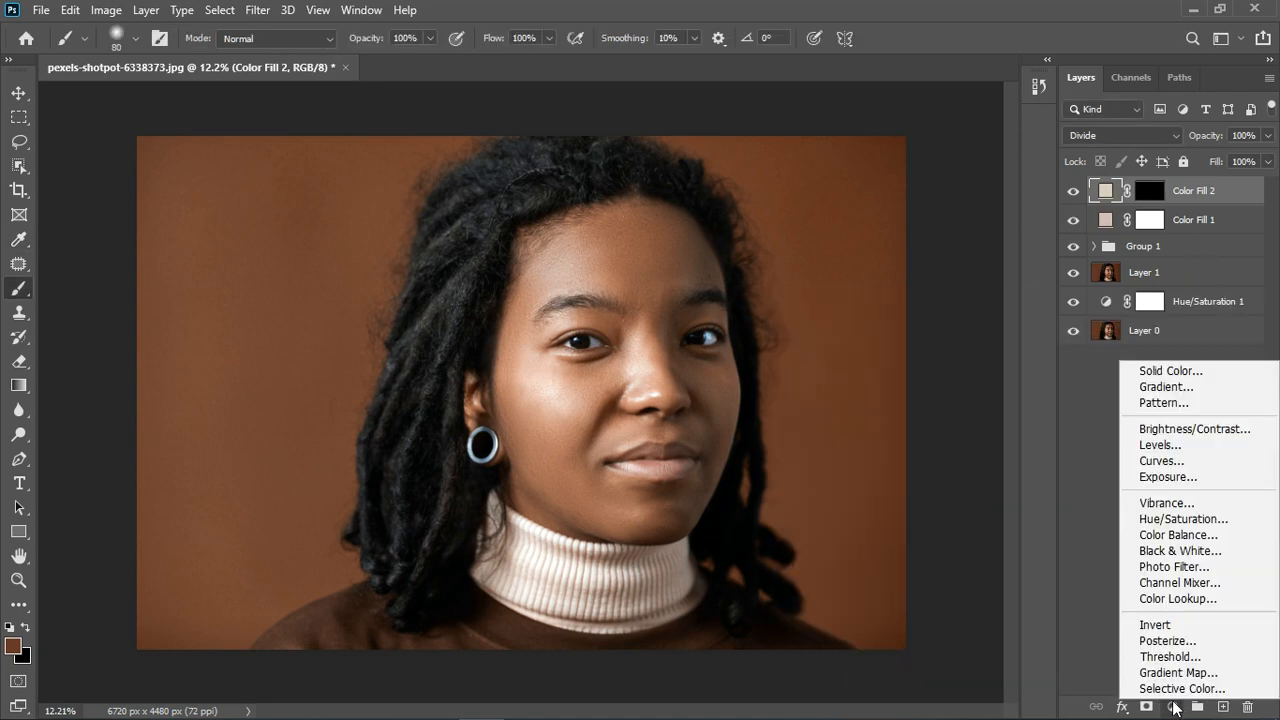
click(1185, 519)
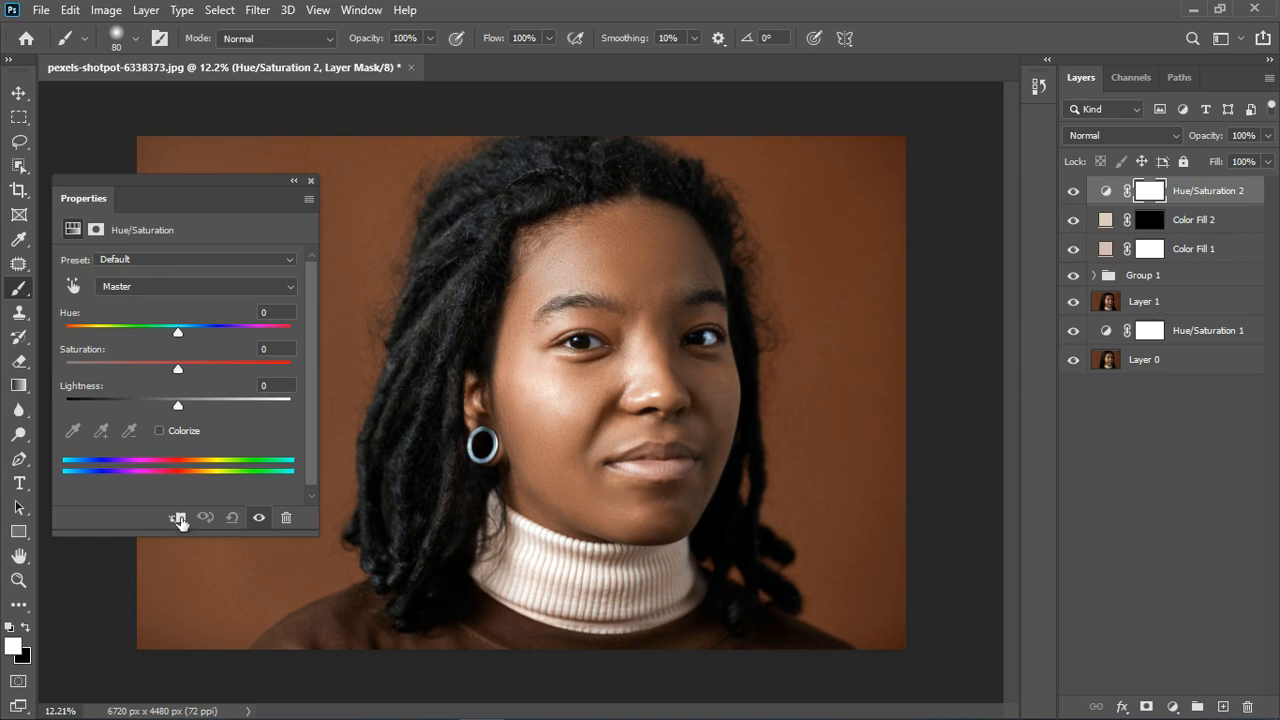
click(178, 518)
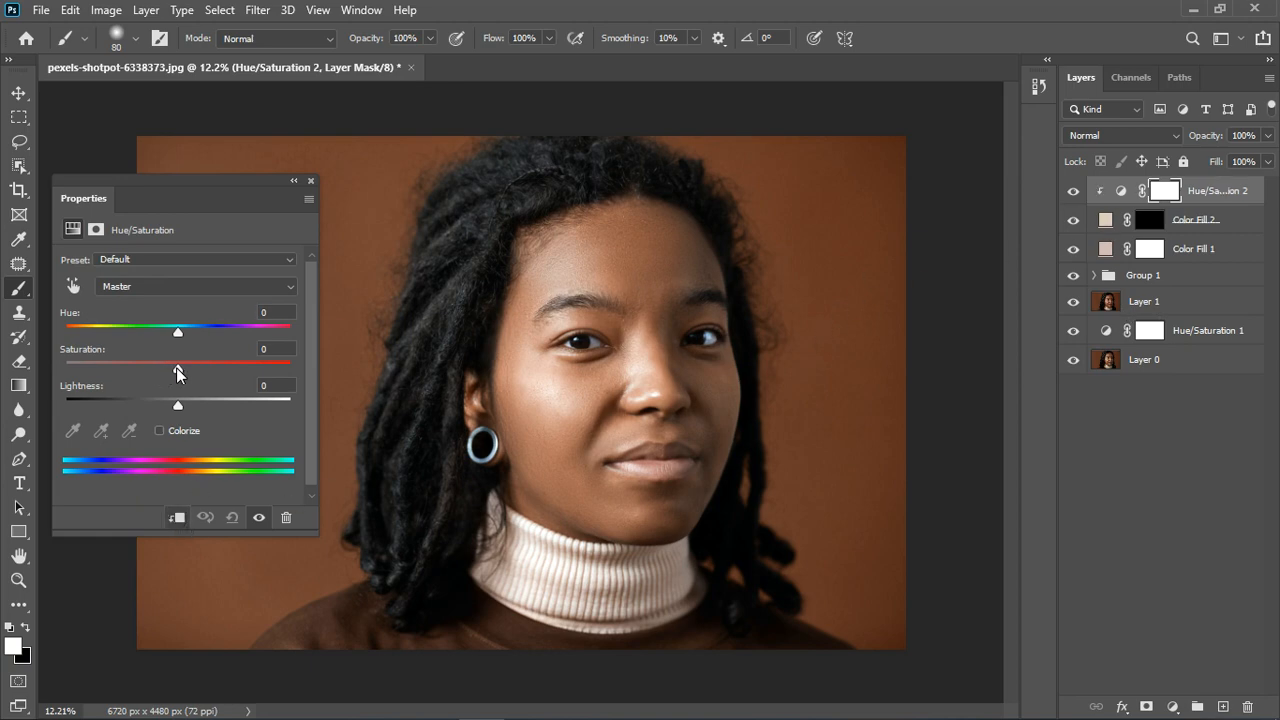
drag(178, 372, 38, 377)
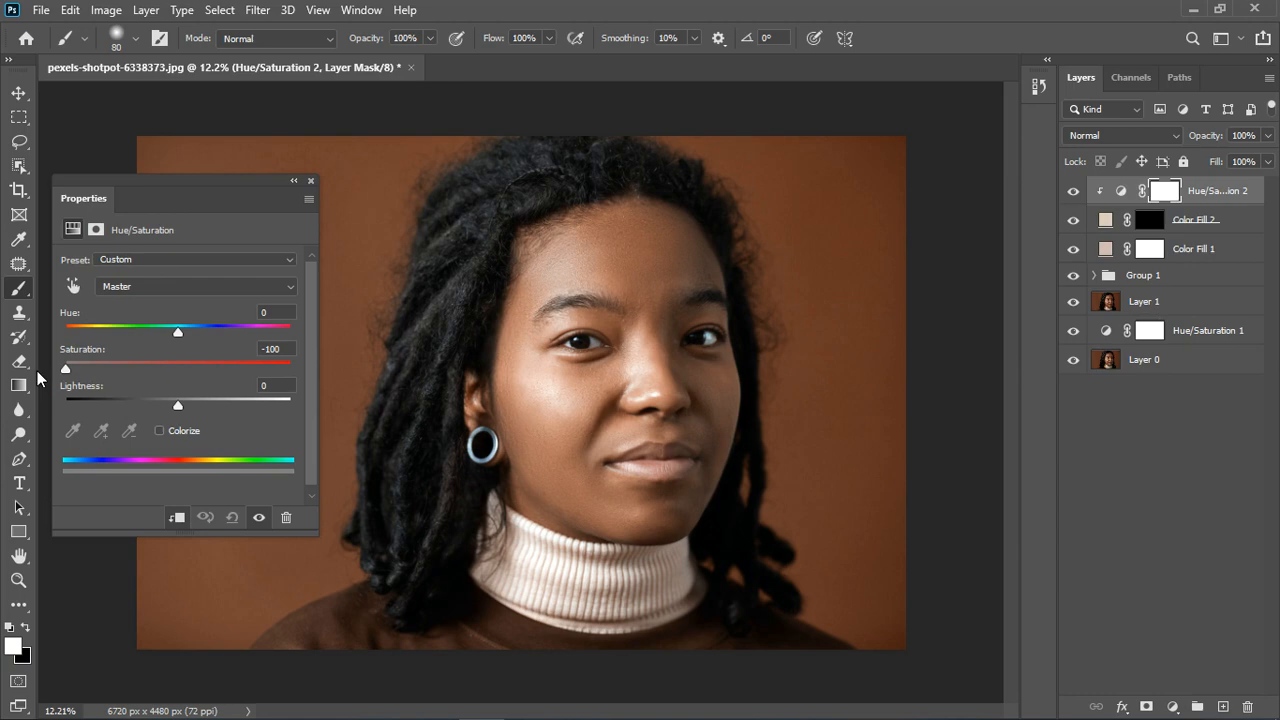
drag(83, 379, 223, 377)
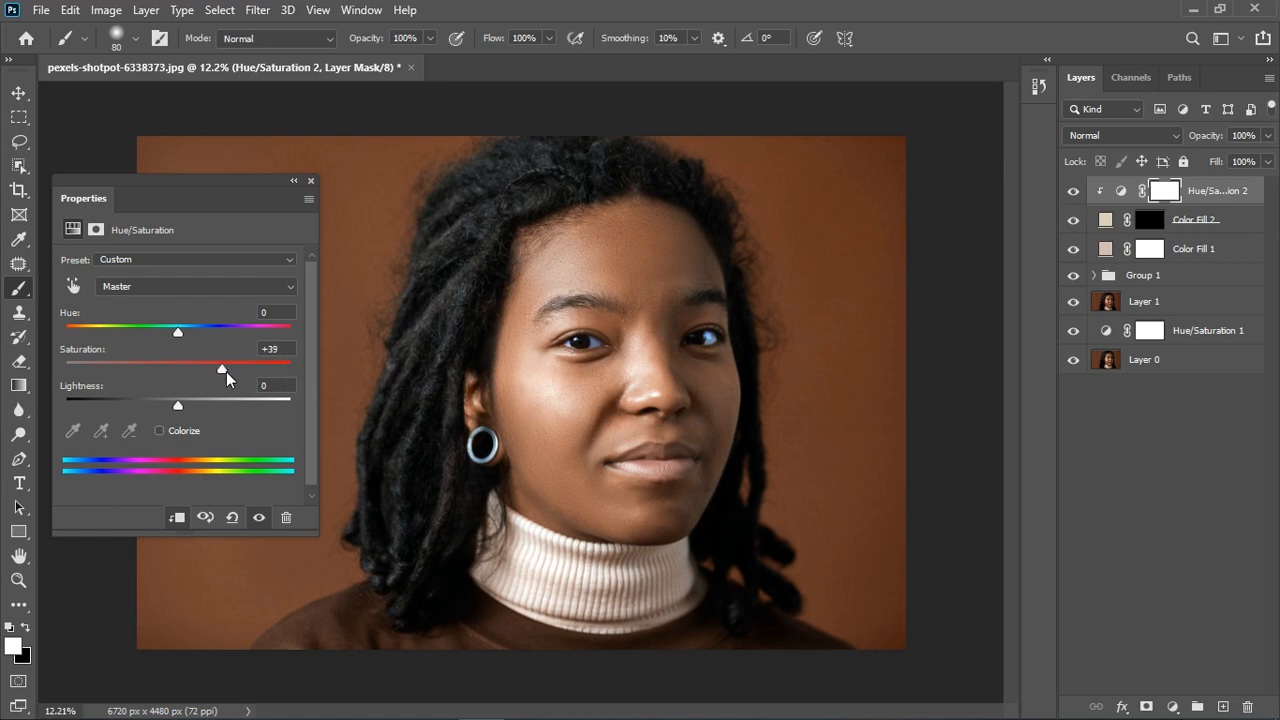
- Lower the second fill layer's color brightness to 79% and close the adjustment properties
click(1106, 224)
double_click(1106, 224)
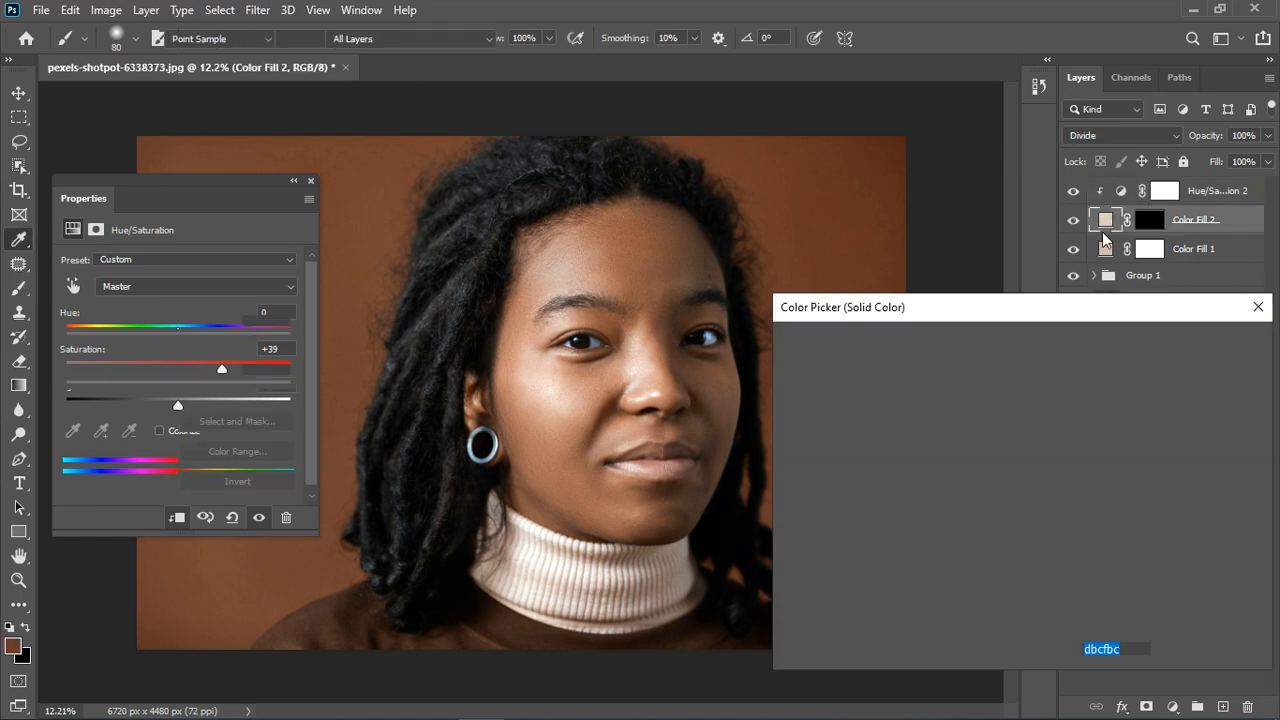
click(1059, 397)
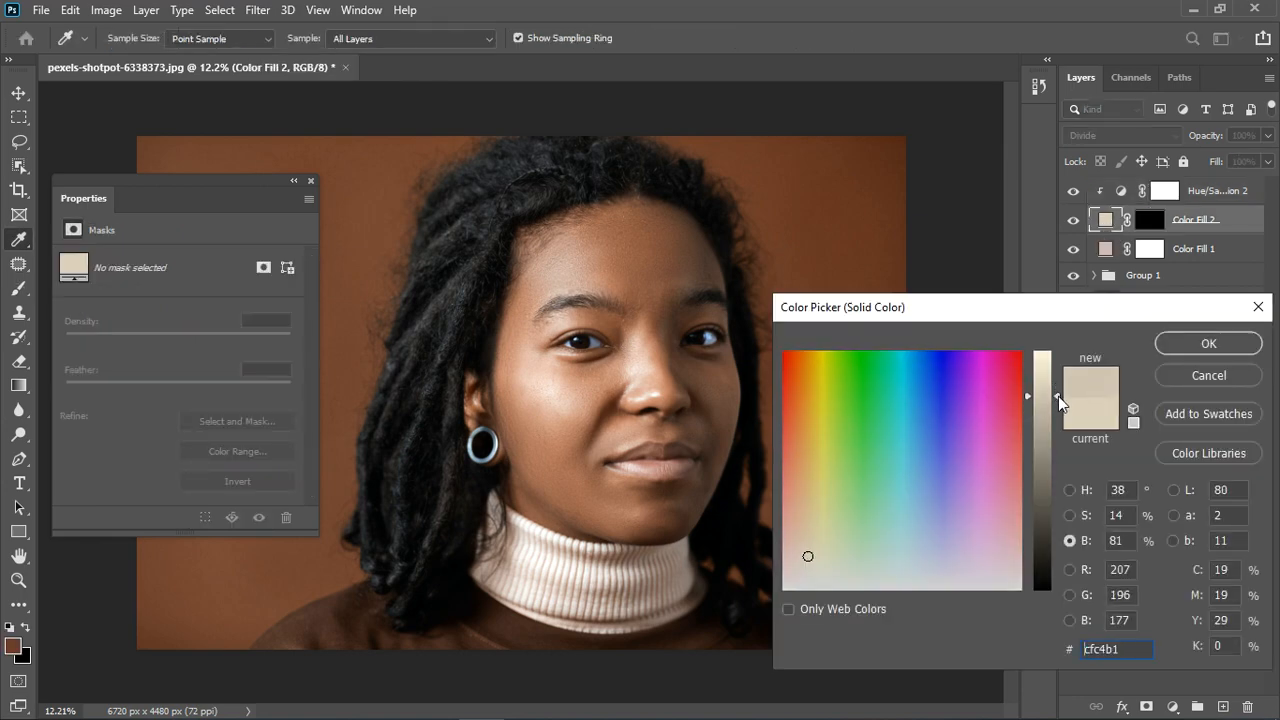
drag(1058, 395, 1062, 400)
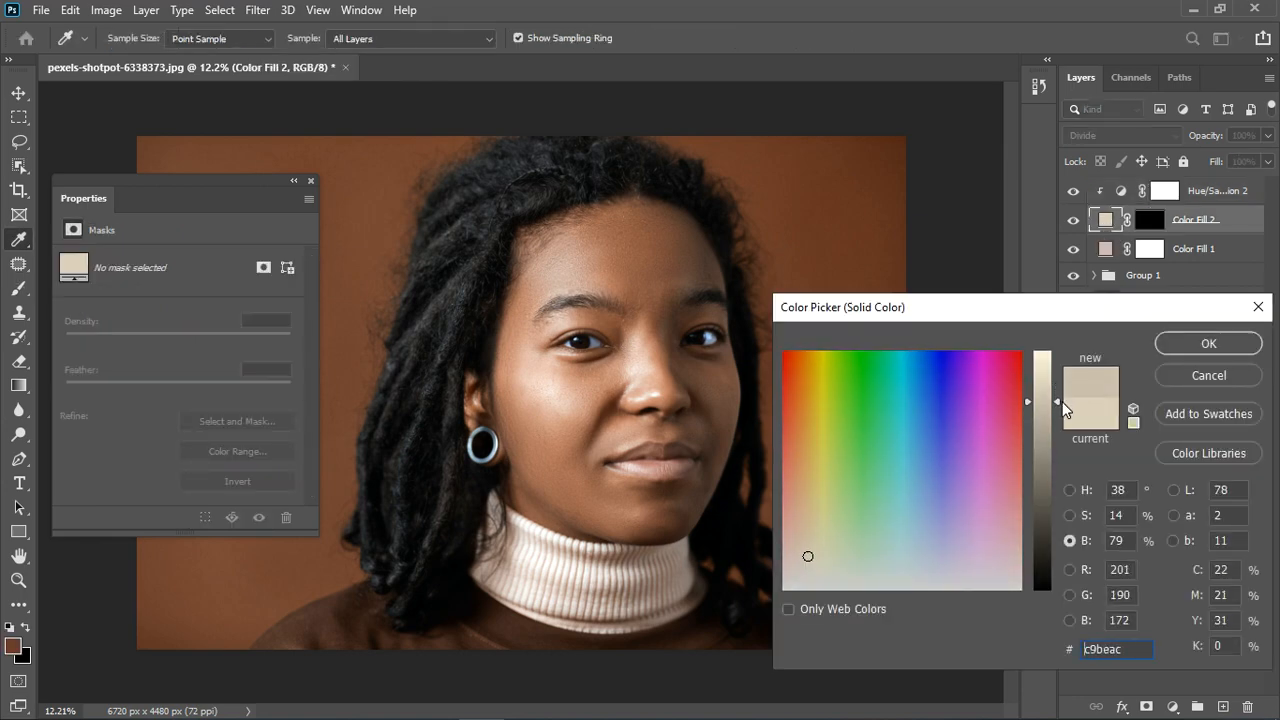
click(1217, 344)
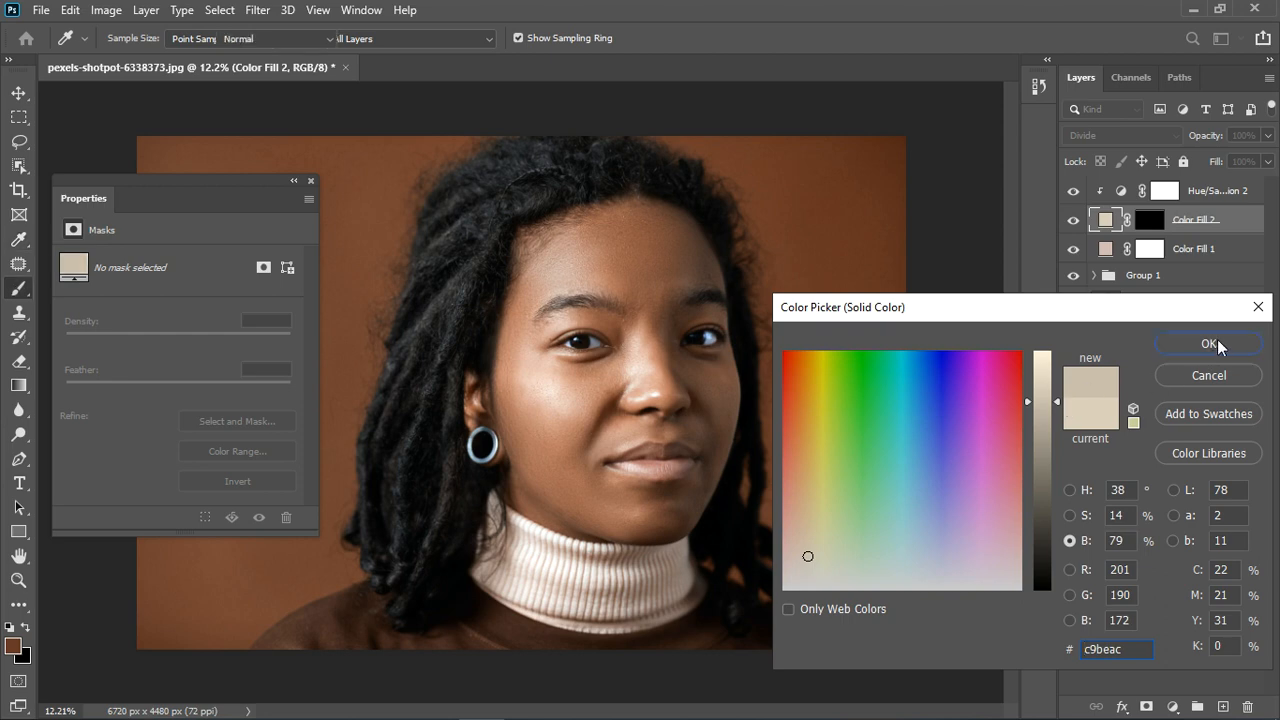
click(310, 183)
- Group the clipped Hue/Saturation adjustment with the second fill layer and compare the eyes with the group hidden and shown
click(1220, 198)
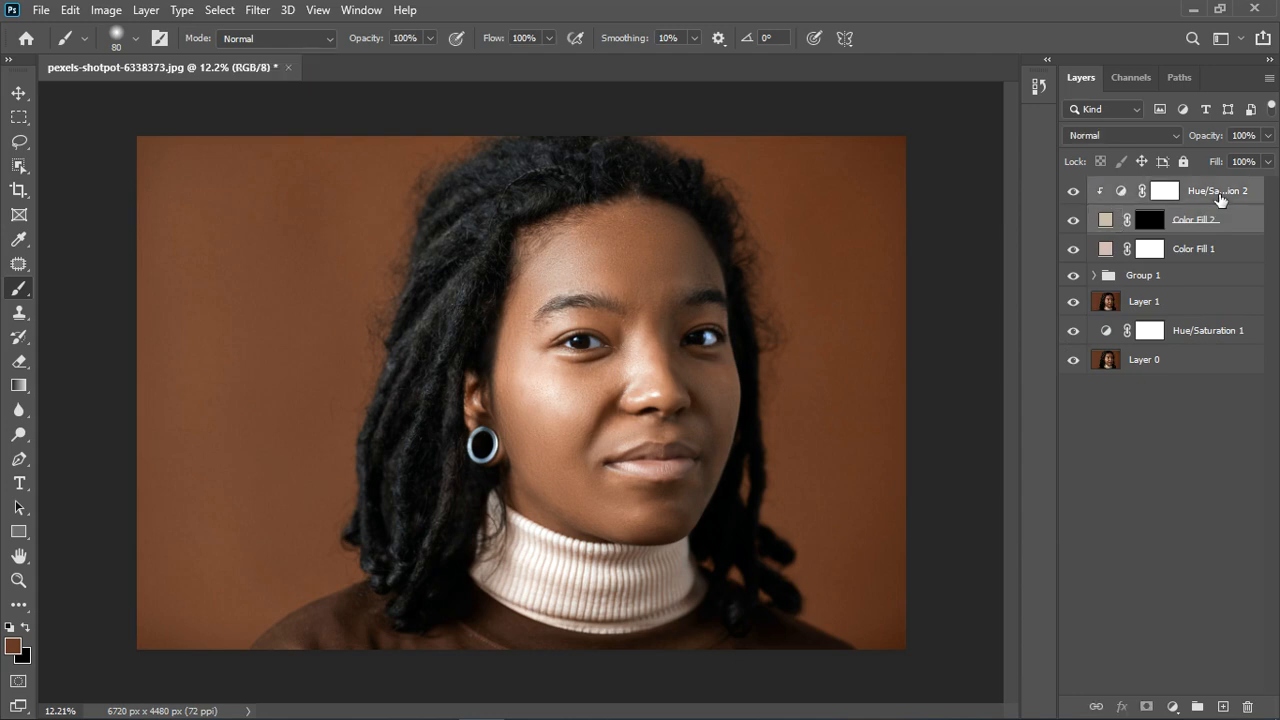
click(1197, 706)
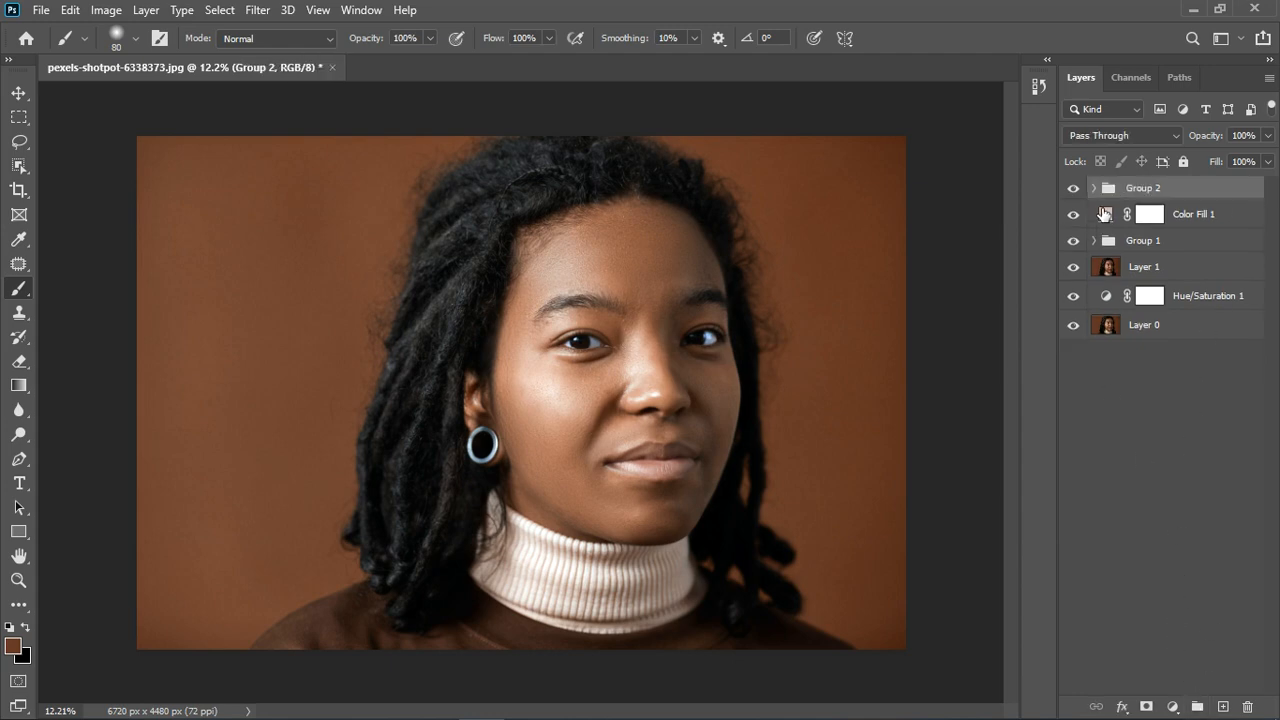
click(1075, 191)
click(1075, 191)
scroll(663, 320, up, 3)
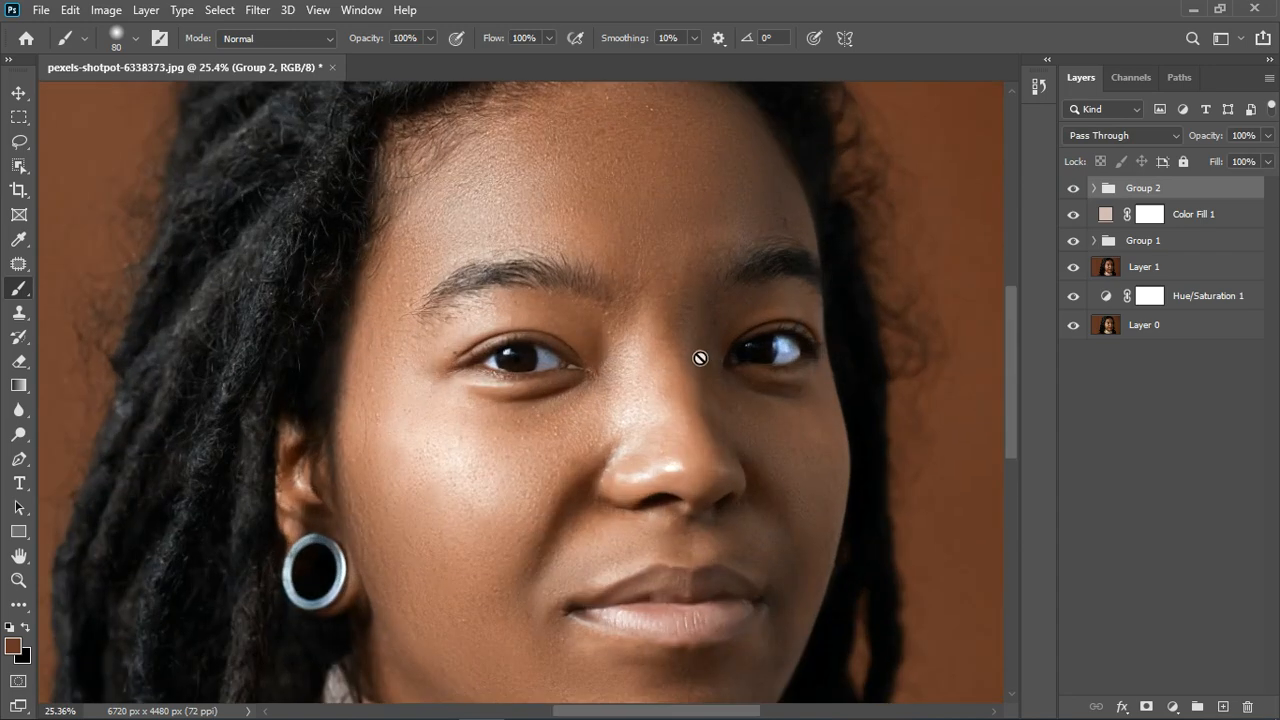
- Stamp all visible layers into a new layer at the top of the stack and open it in the Liquify filter
scroll(699, 357, down, 2)
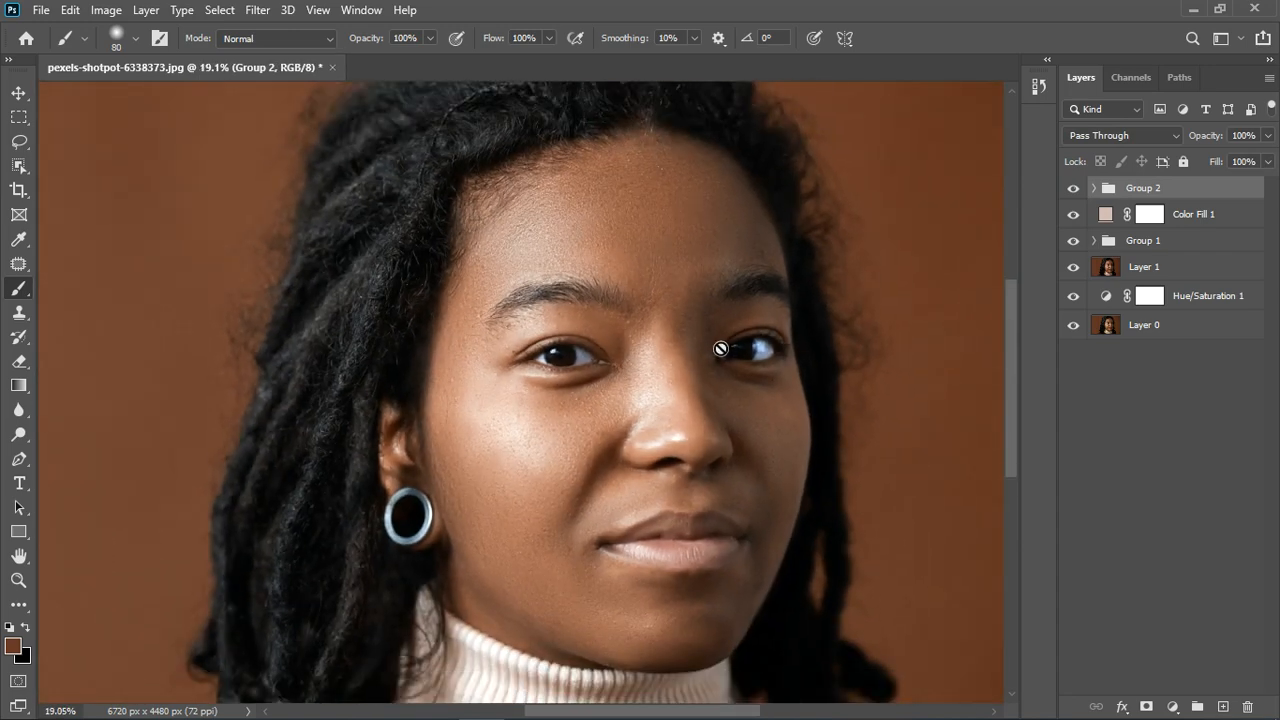
scroll(722, 348, down, 1)
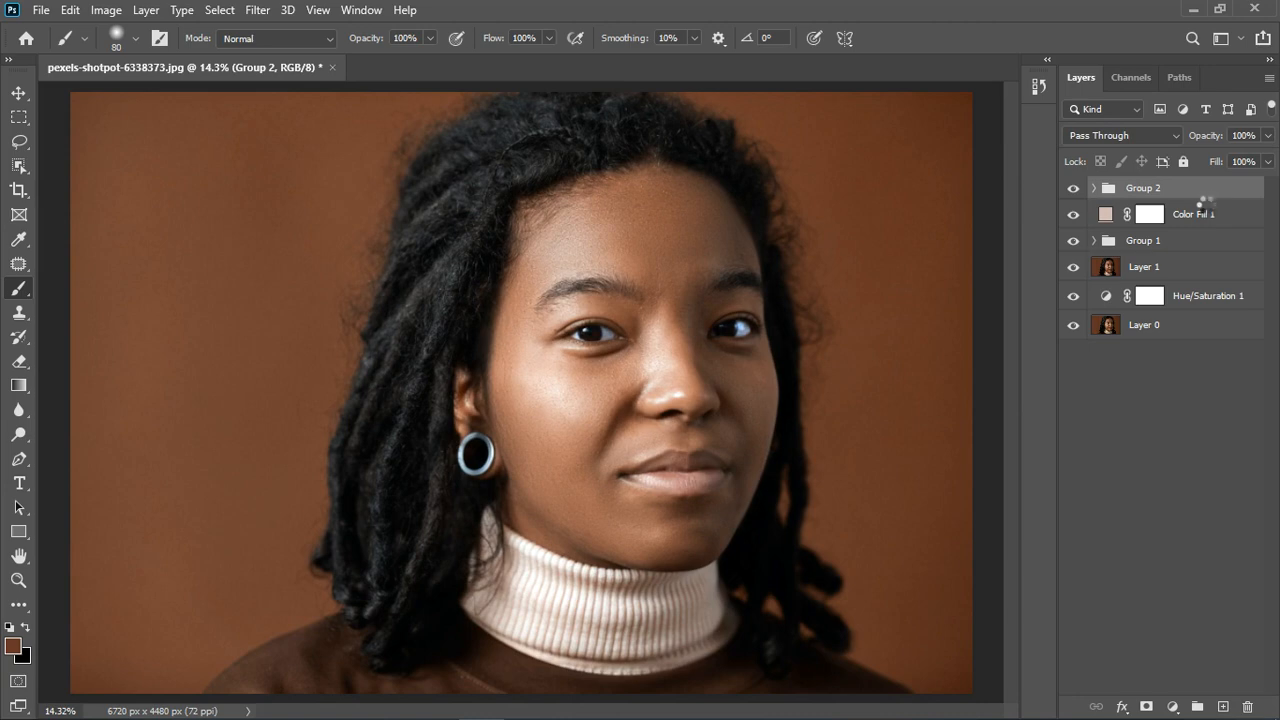
key(ctrl+shift+alt+e)
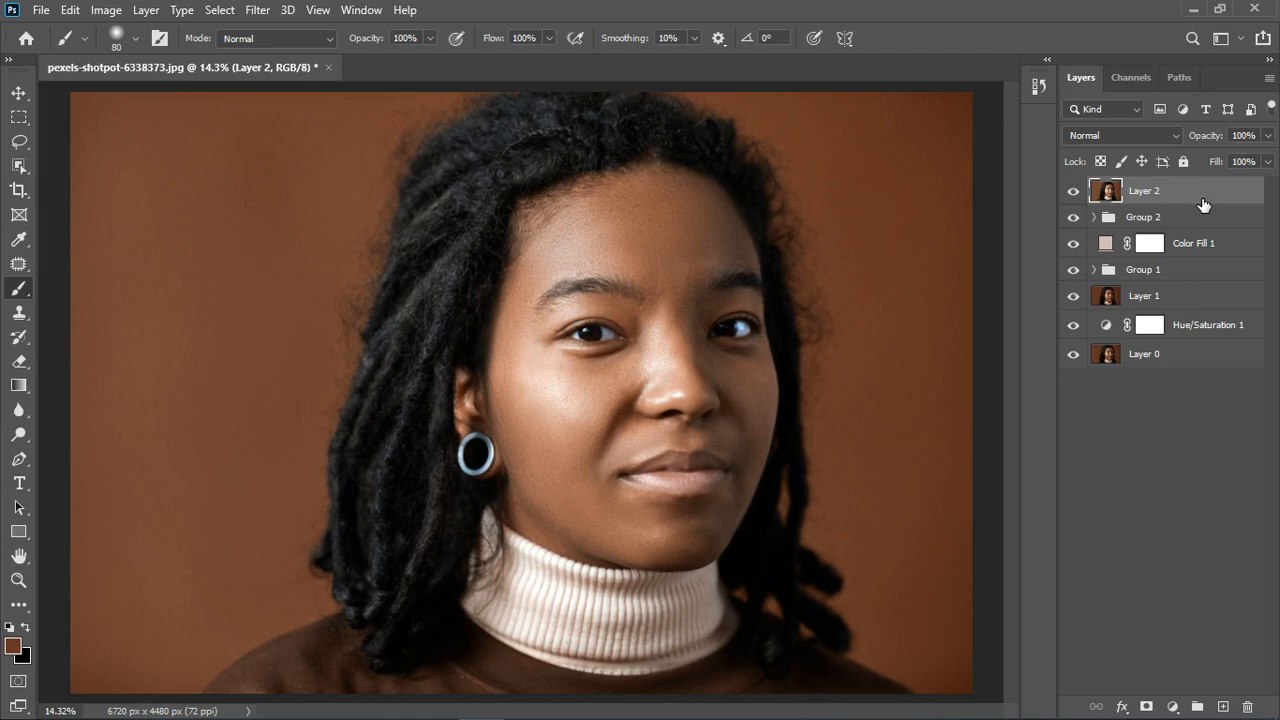
click(268, 22)
click(302, 152)
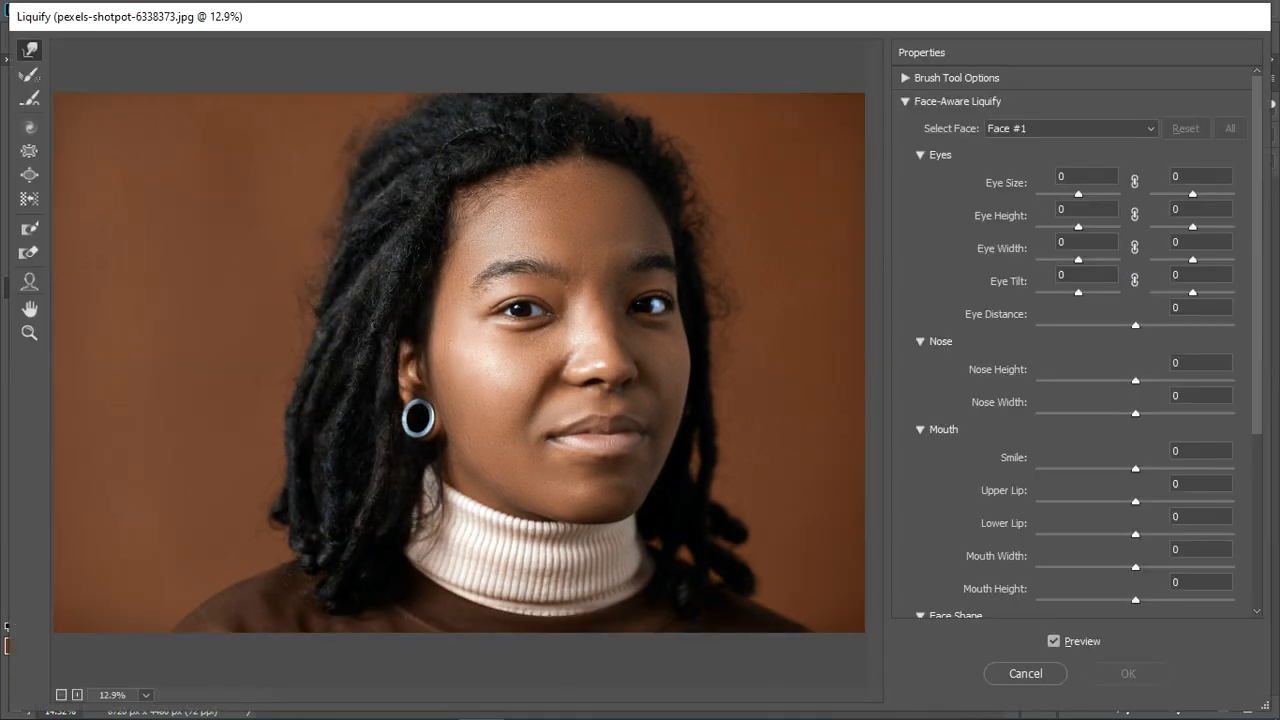
- Apply the Bloat tool with an enlarged brush to the cheek on the earring side of the face
click(29, 174)
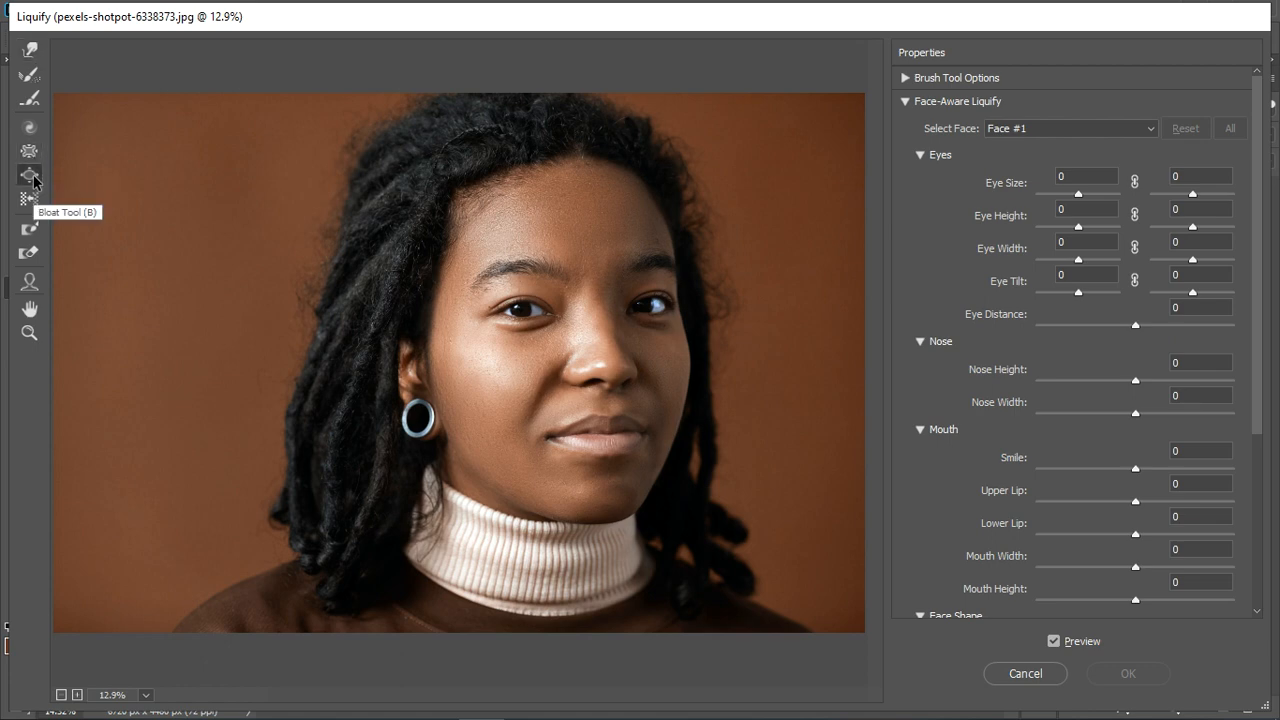
scroll(545, 375, up, 3)
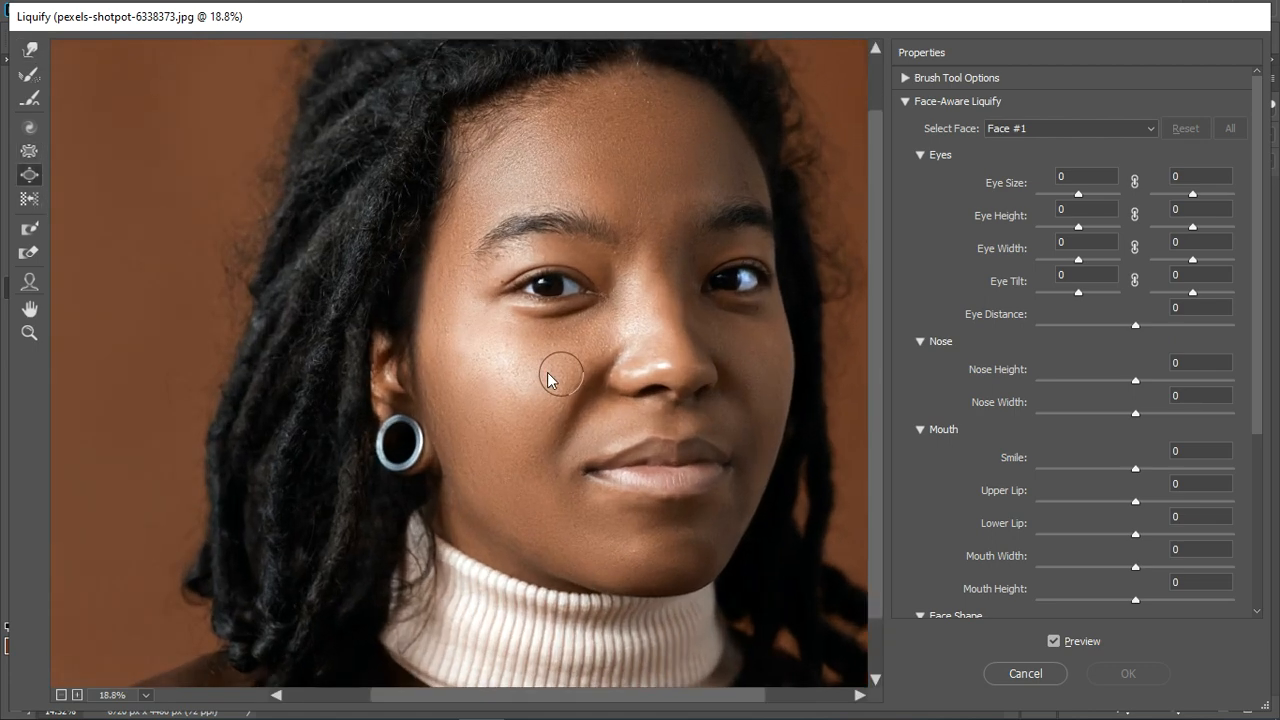
key(bracketright)
key(bracketright)
key(bracketright)
key(bracketright)
key(bracketright)
key(bracketright)
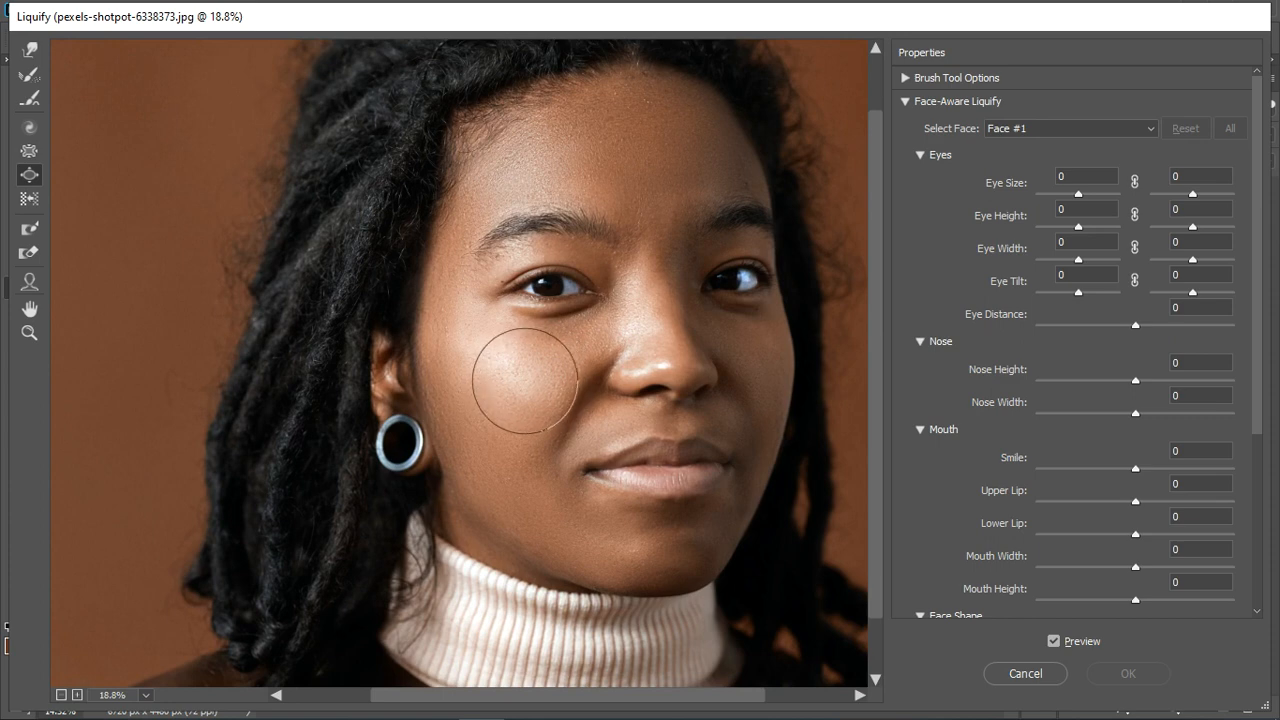
click(526, 380)
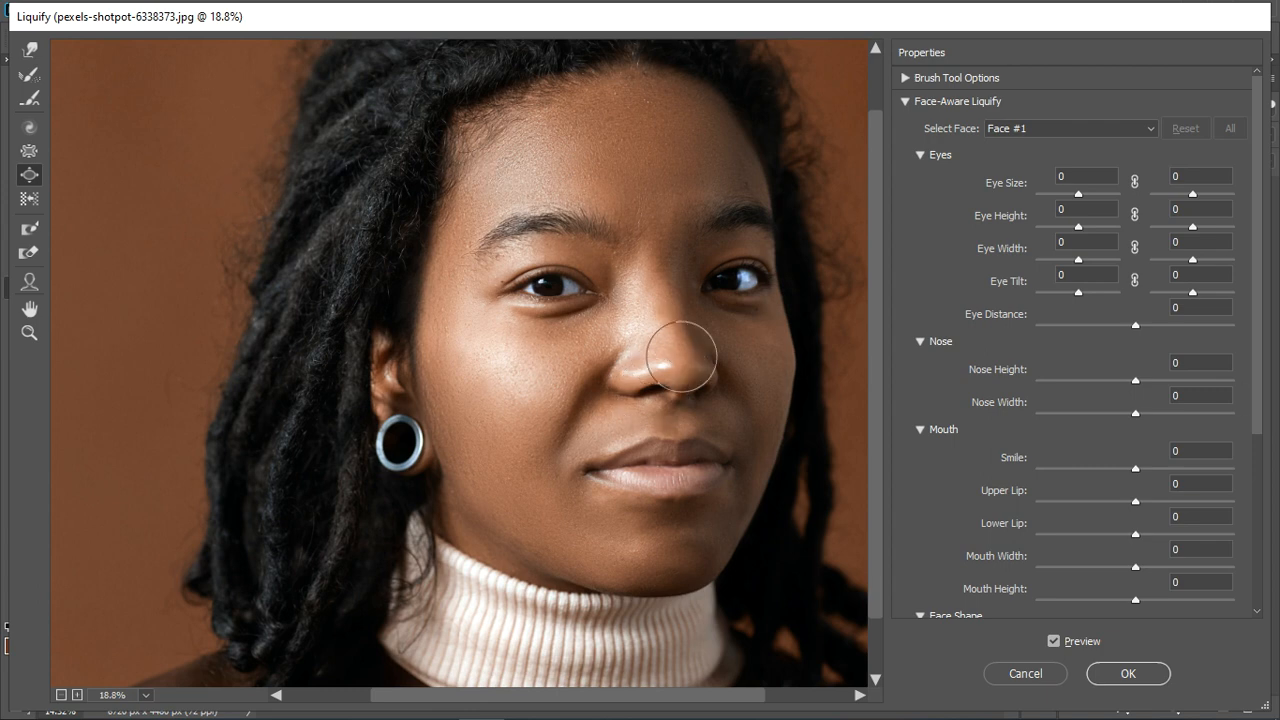
- Adjust the corner of the mouth with the Face tool to set Smile to 10
key(s)
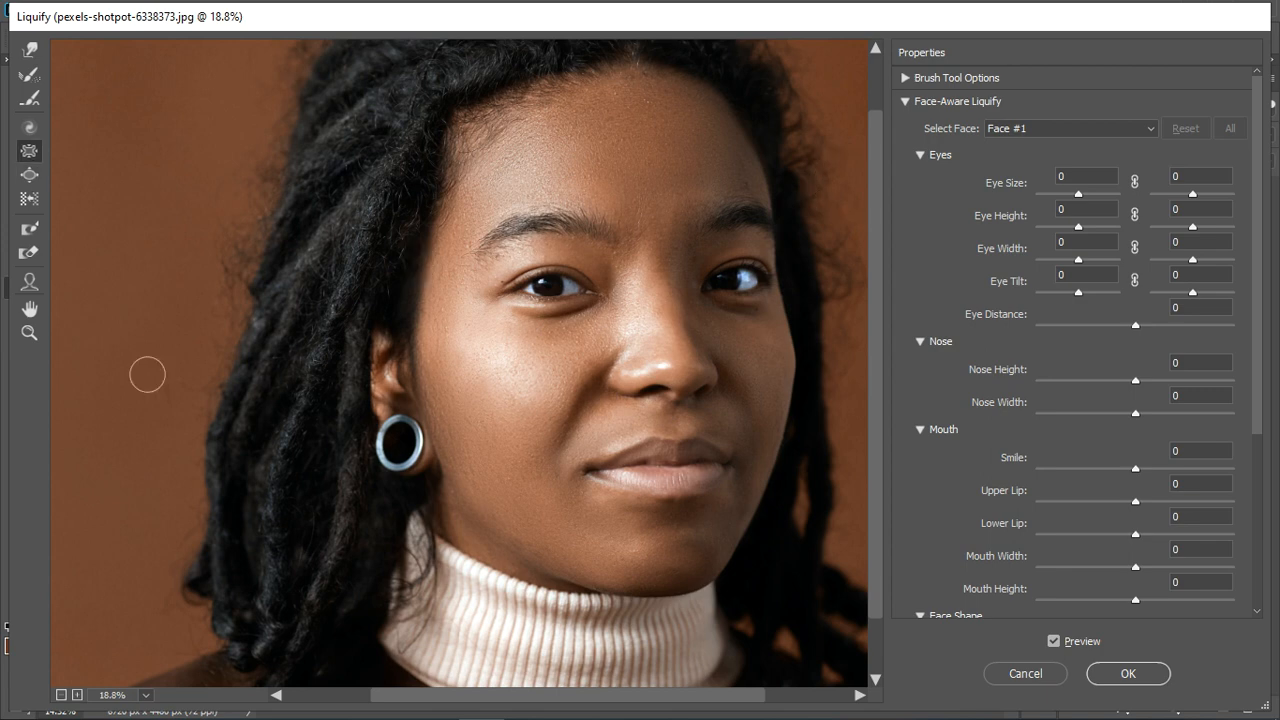
click(29, 282)
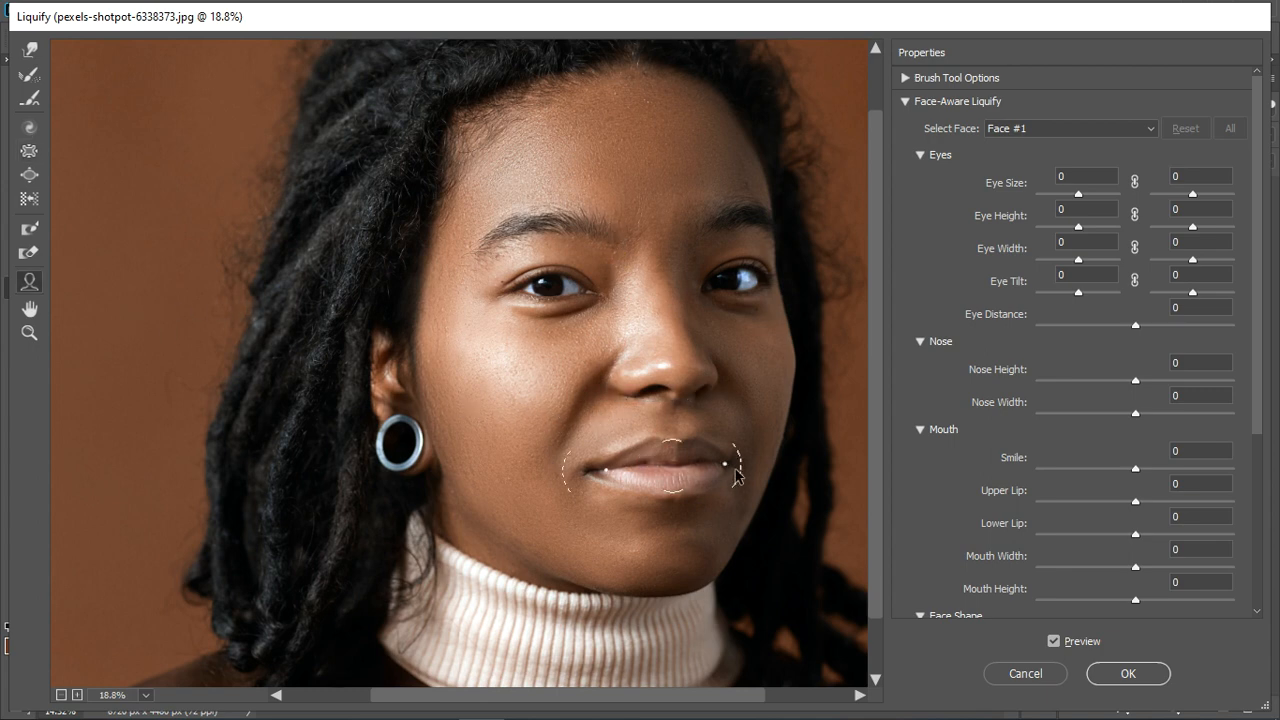
drag(749, 459, 750, 432)
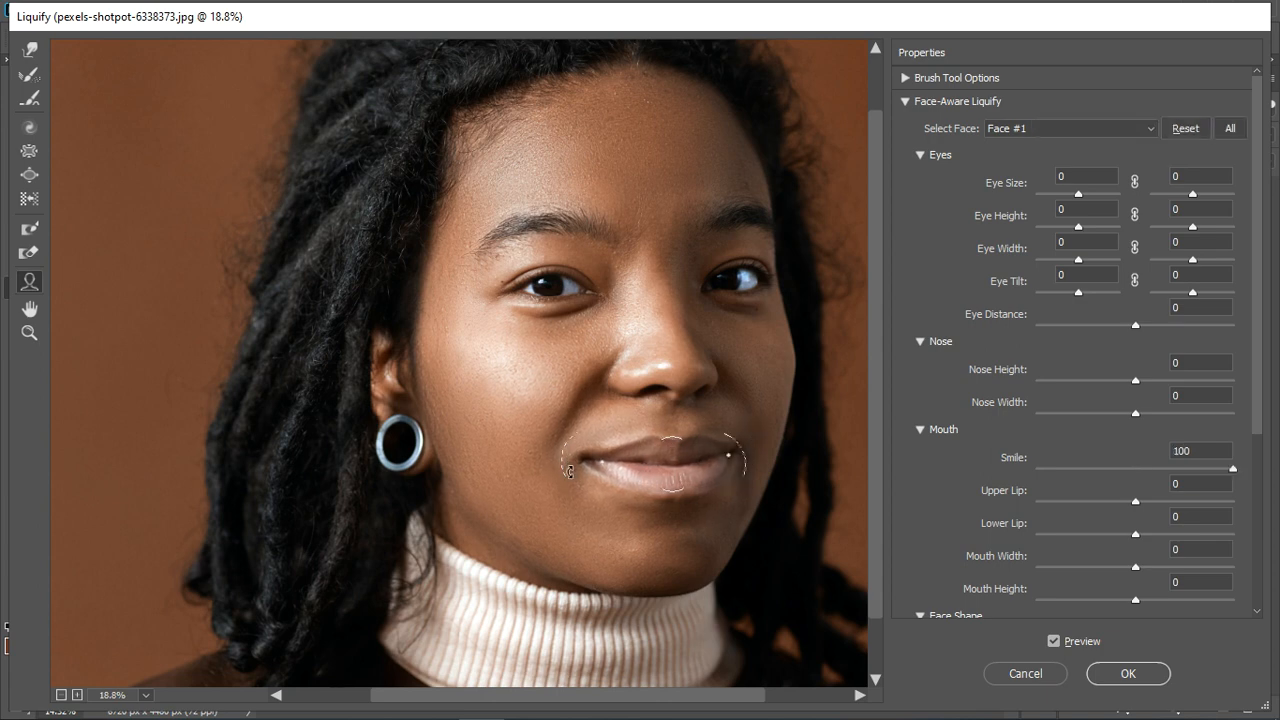
drag(573, 477, 577, 479)
key(ctrl+z)
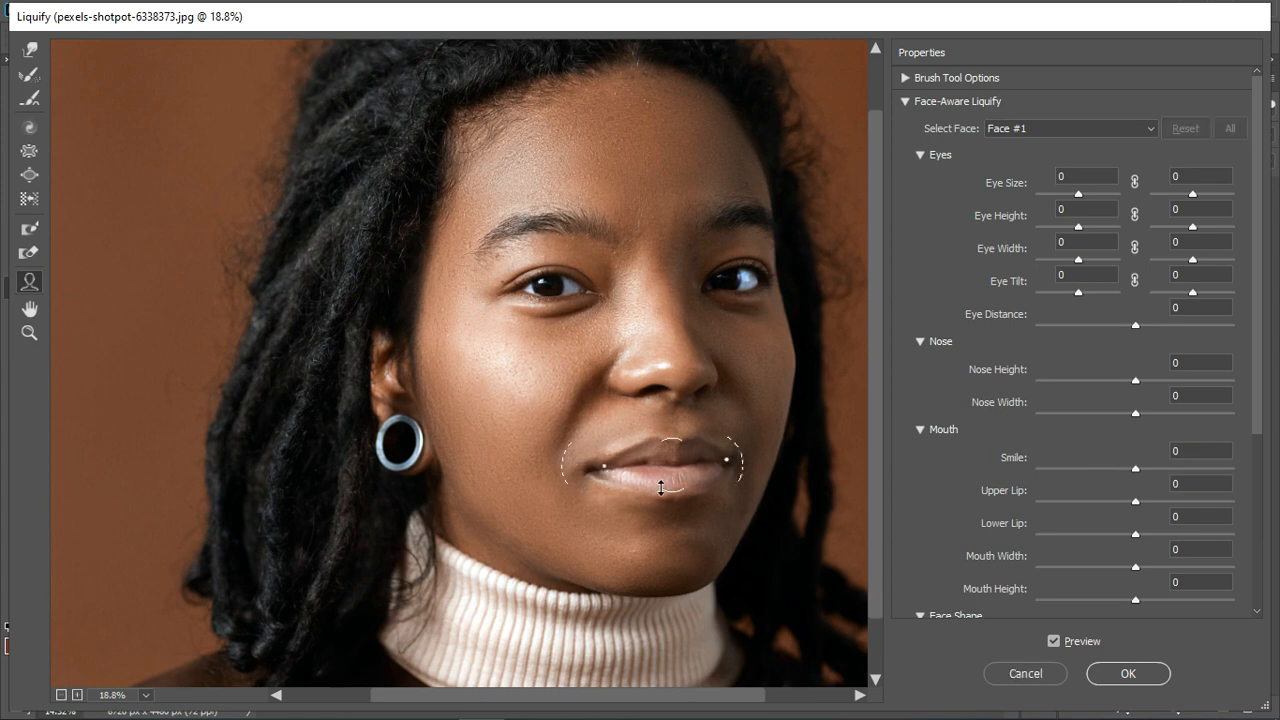
drag(750, 472, 738, 480)
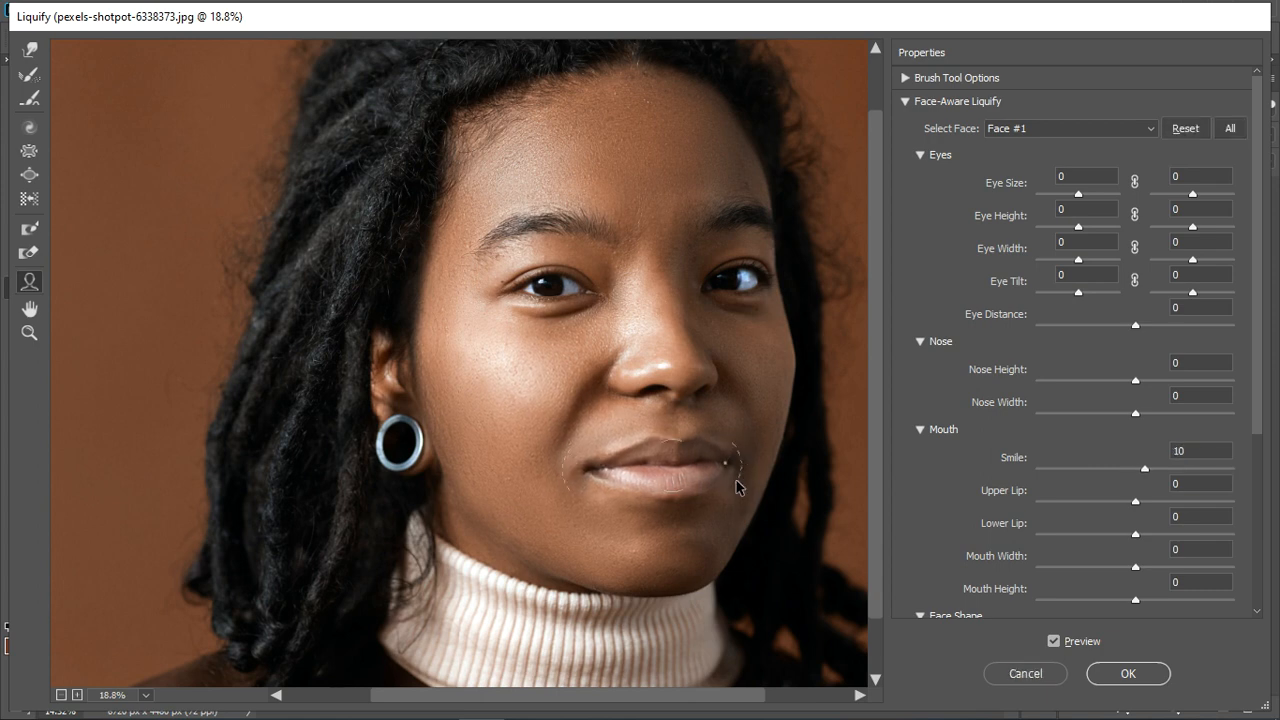
- Switch to the Pucker tool with a larger brush and apply the Liquify changes to the stamped layer
click(30, 152)
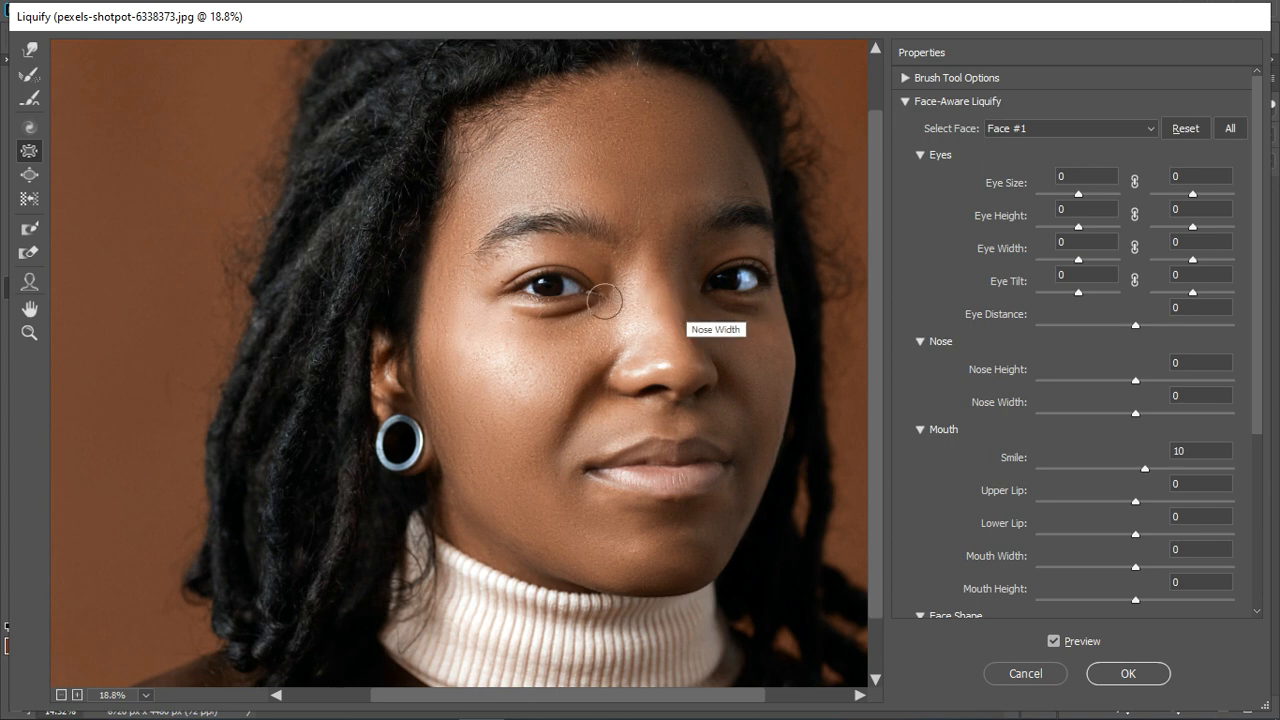
key(bracketright)
key(bracketright)
key(bracketright)
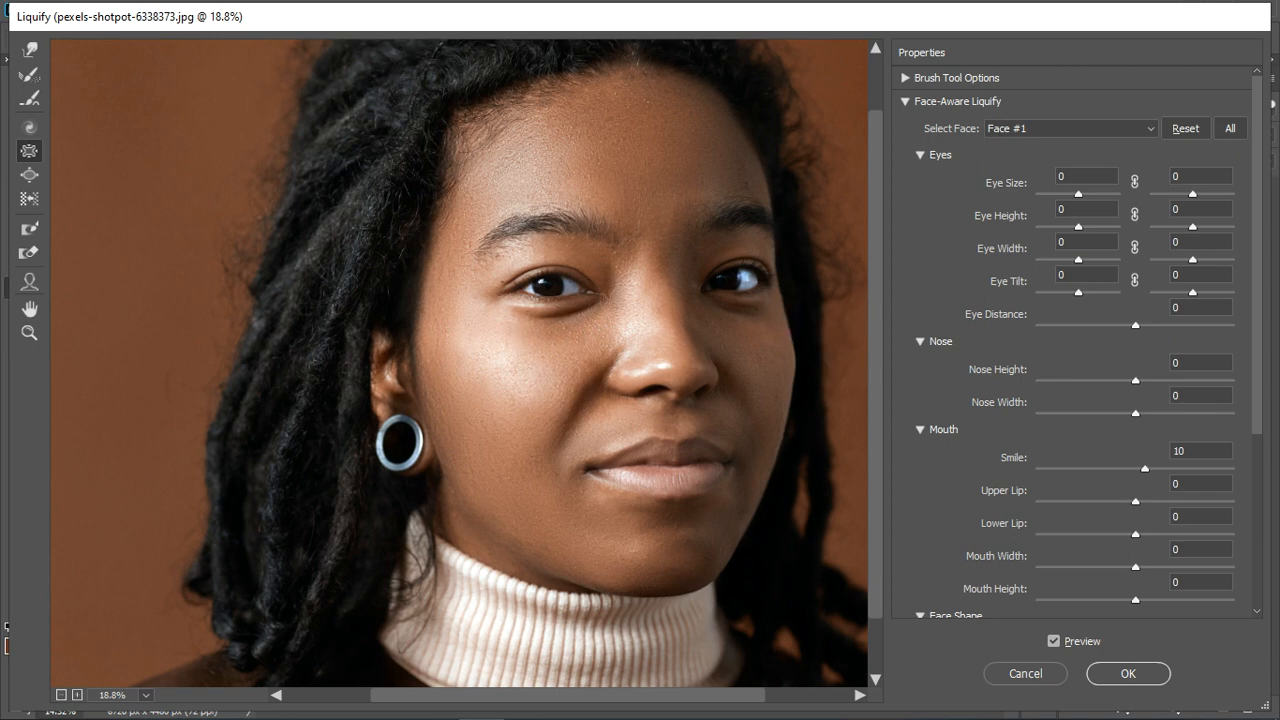
click(1128, 678)
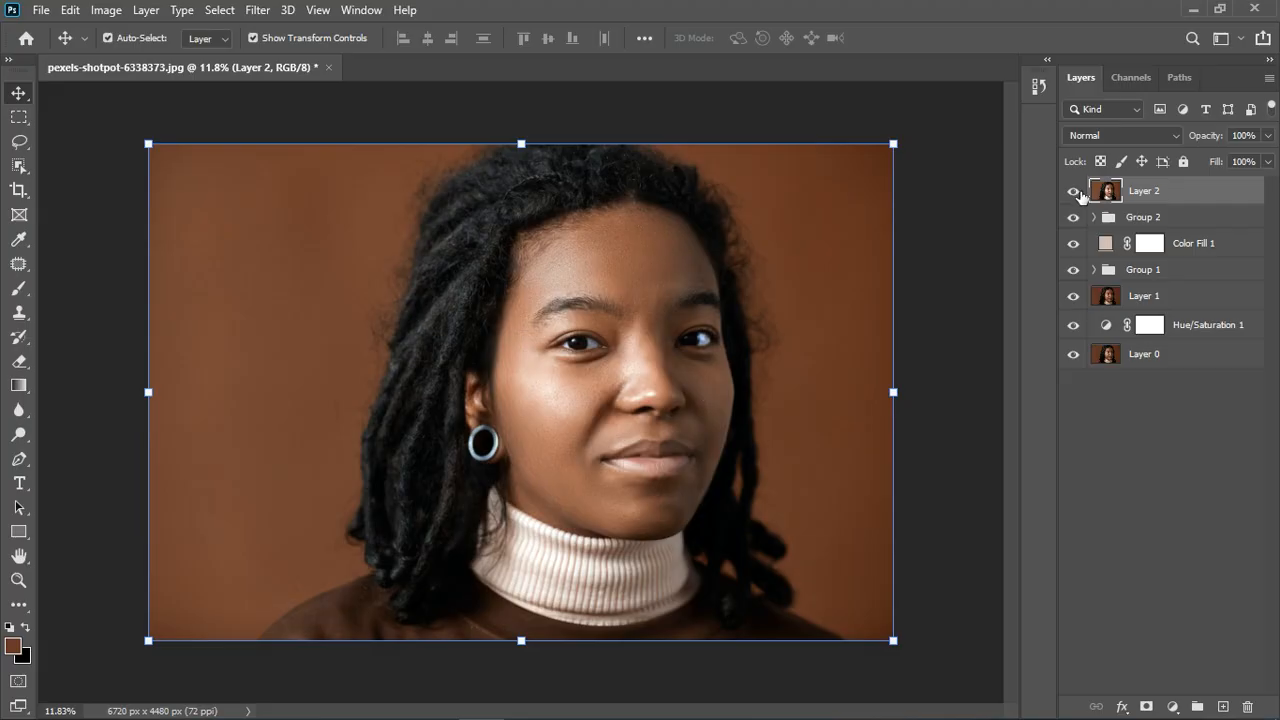
- Compare the portrait with the liquified layer hidden and shown, both in full view and close up on the face
click(1077, 195)
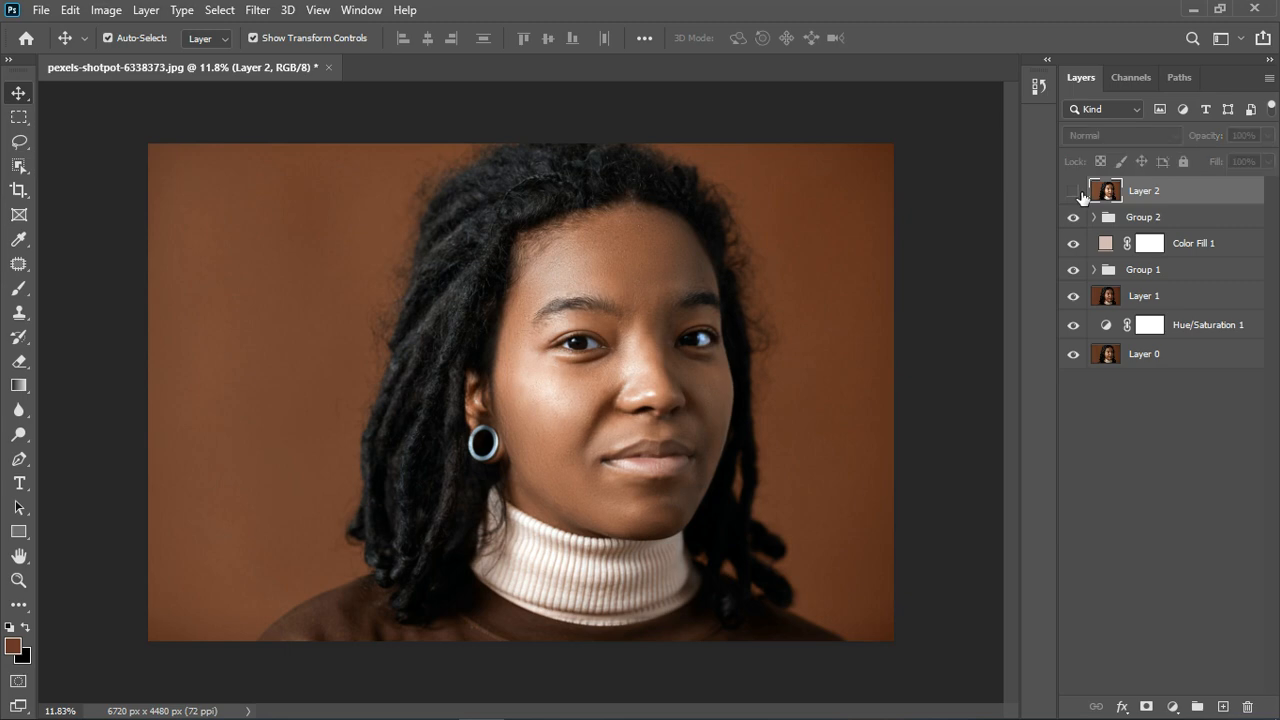
click(1076, 192)
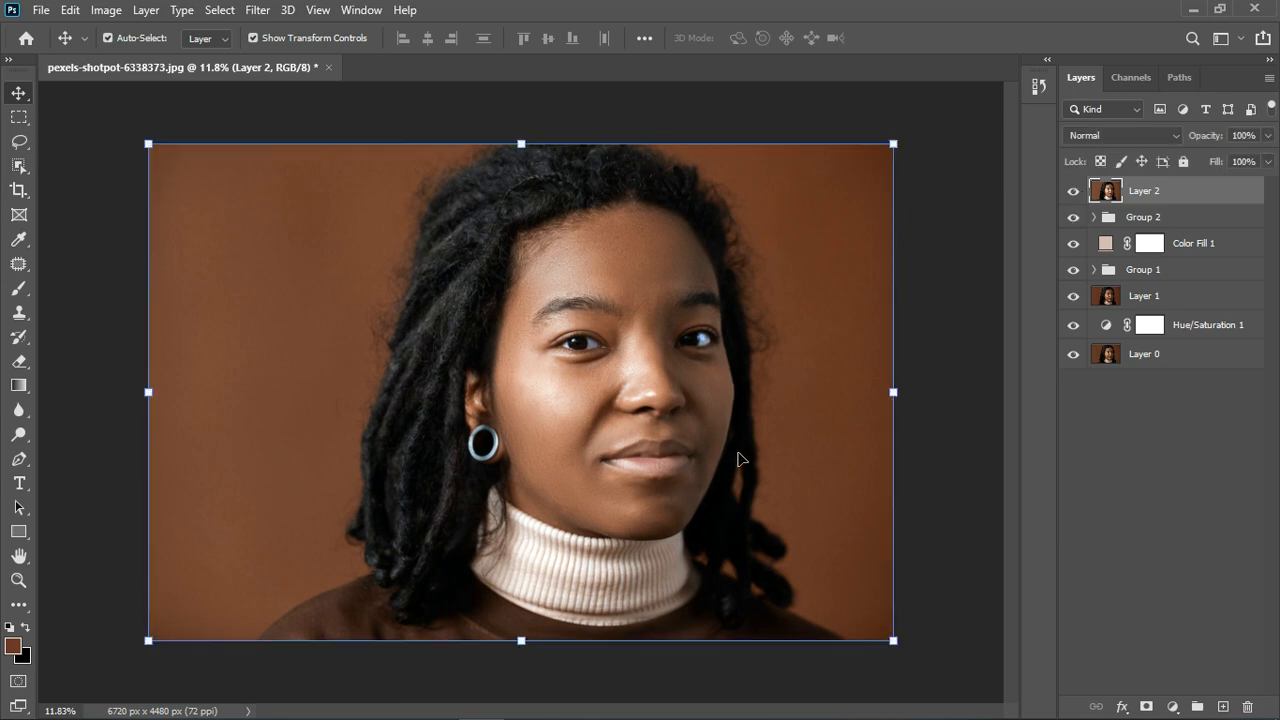
scroll(738, 459, up, 3)
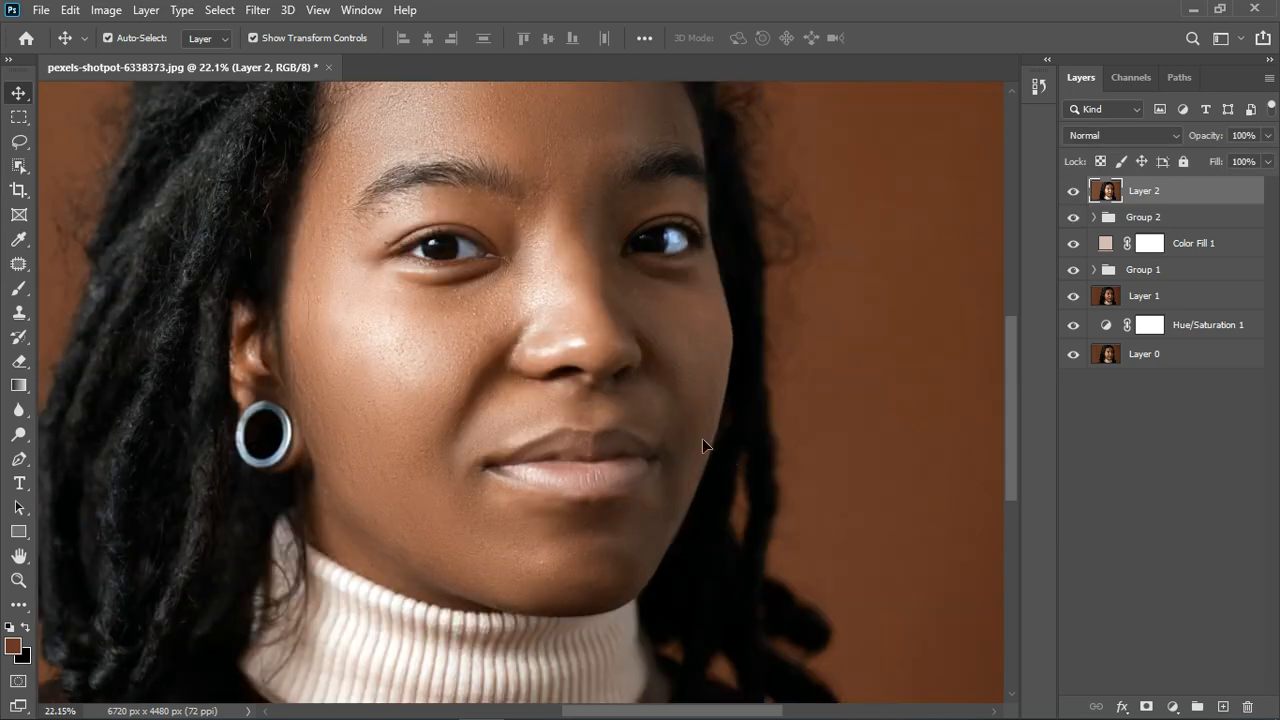
click(1075, 192)
click(1075, 193)
click(1080, 196)
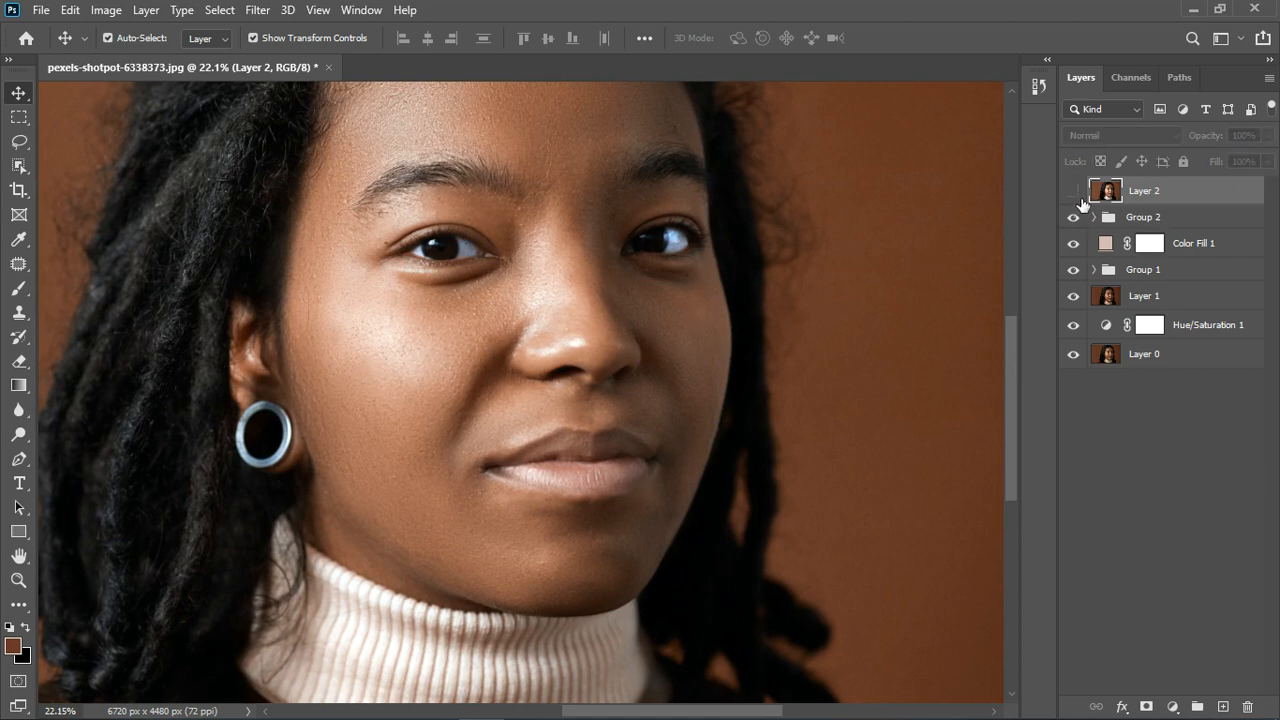
click(1078, 195)
scroll(678, 376, down, 4)
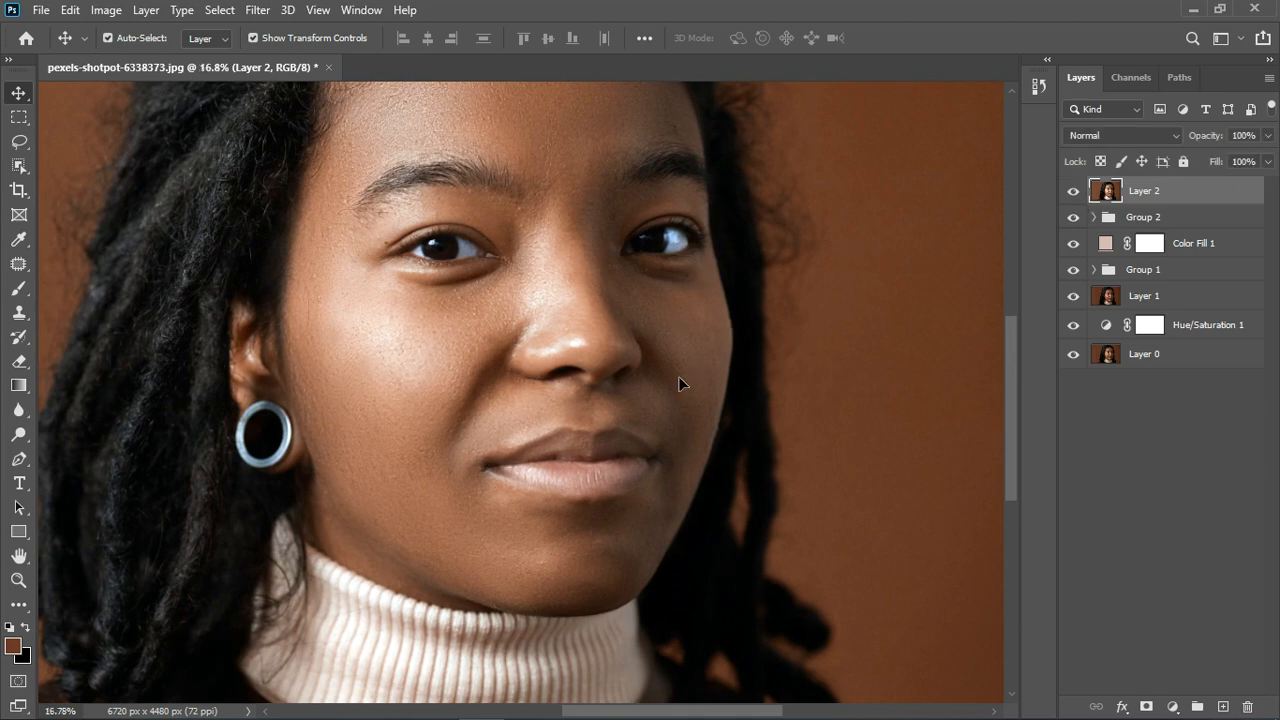